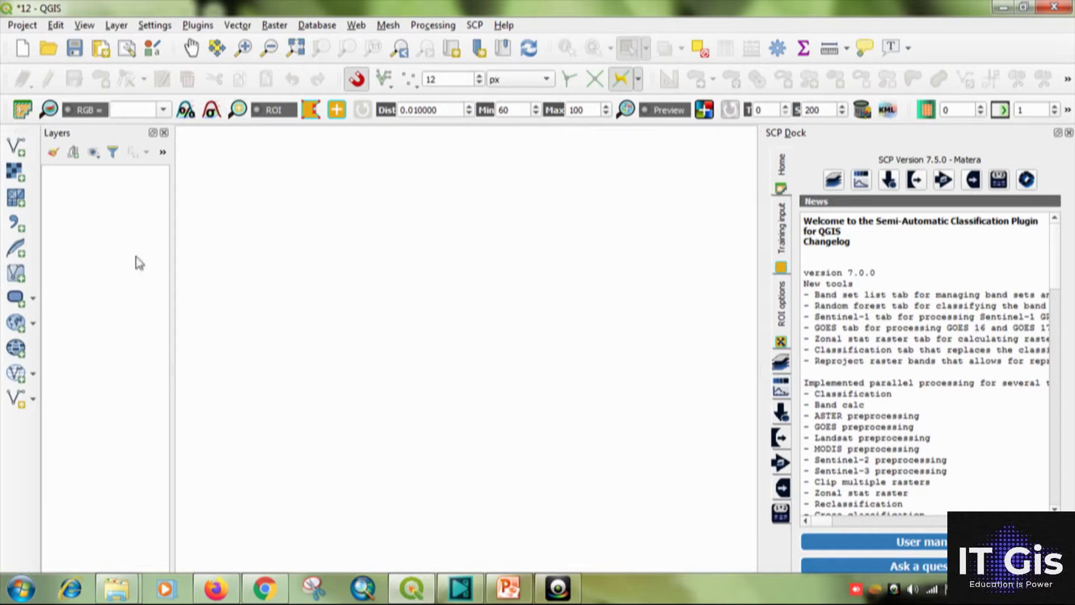
Add the raster 139_043_15_01_2017.img from the 06. IT Gis\Classification Image folder on drive D to the project.
click(17, 173)
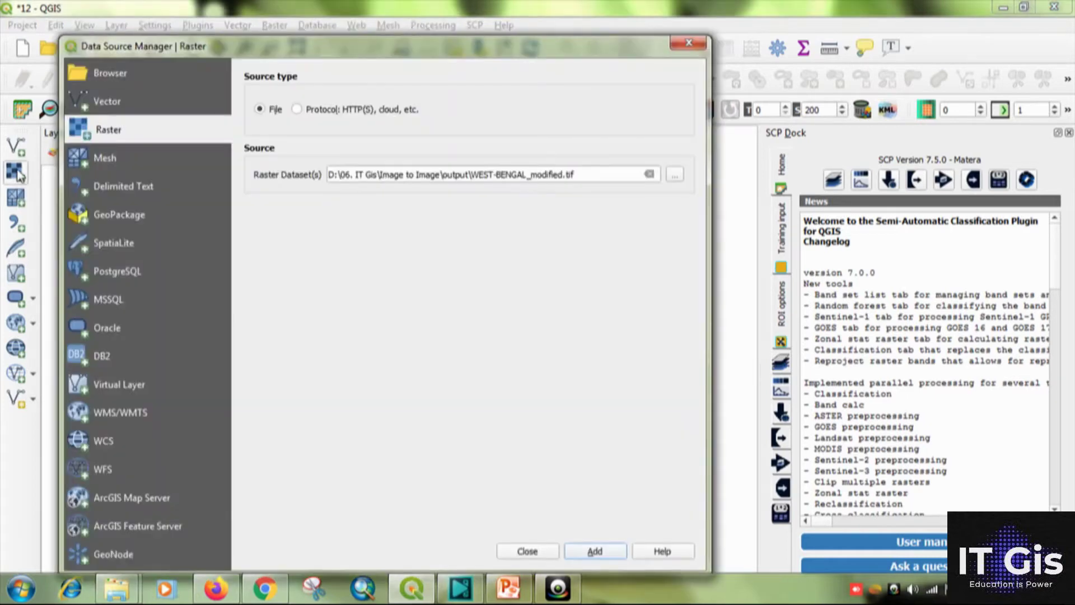
click(671, 180)
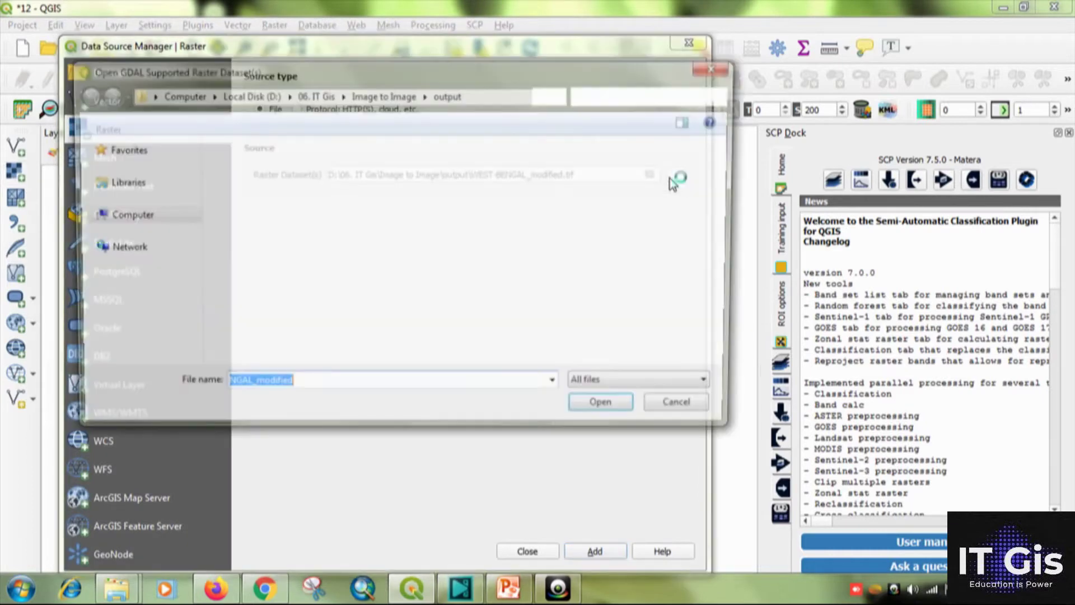
click(139, 331)
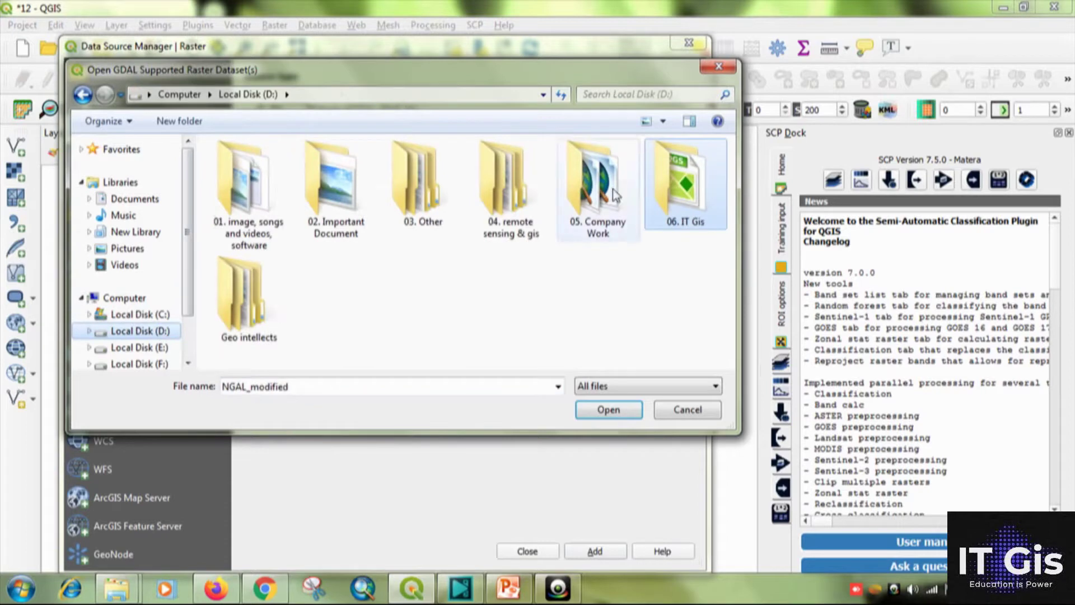
double_click(685, 185)
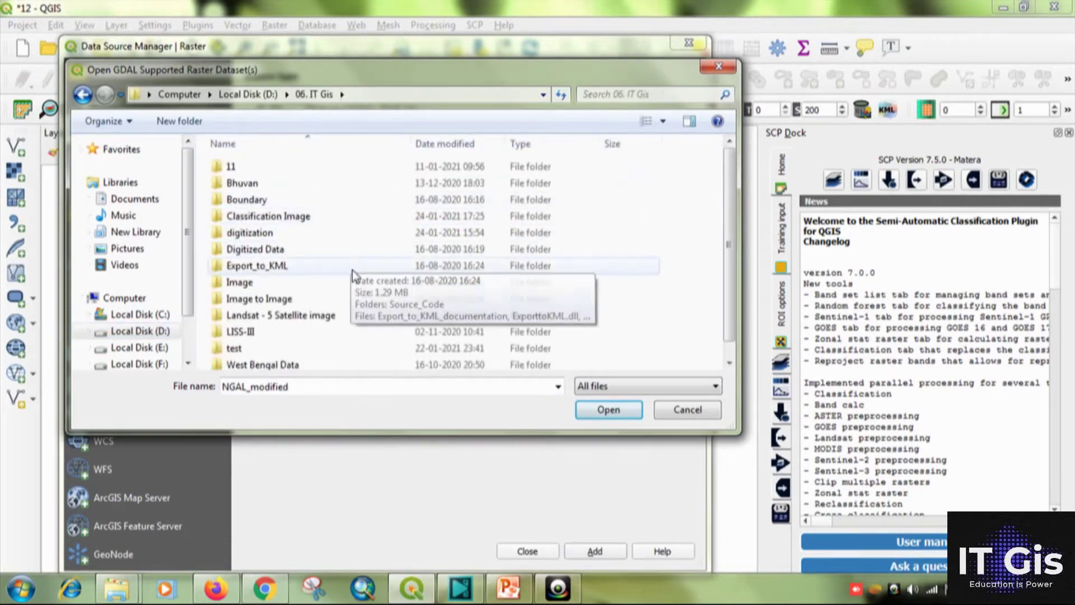
click(312, 217)
double_click(312, 218)
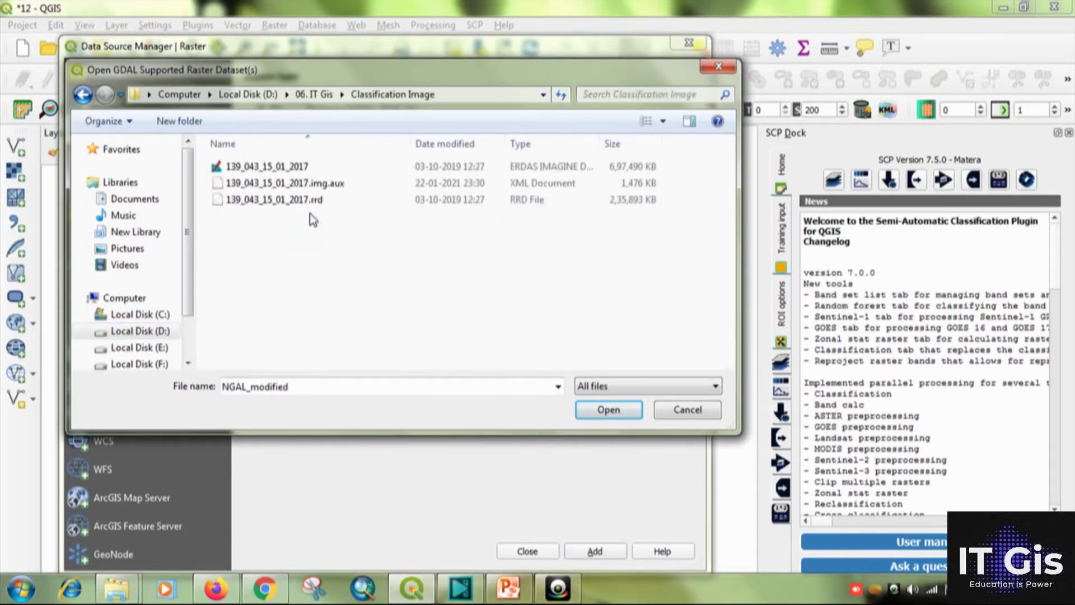
click(308, 168)
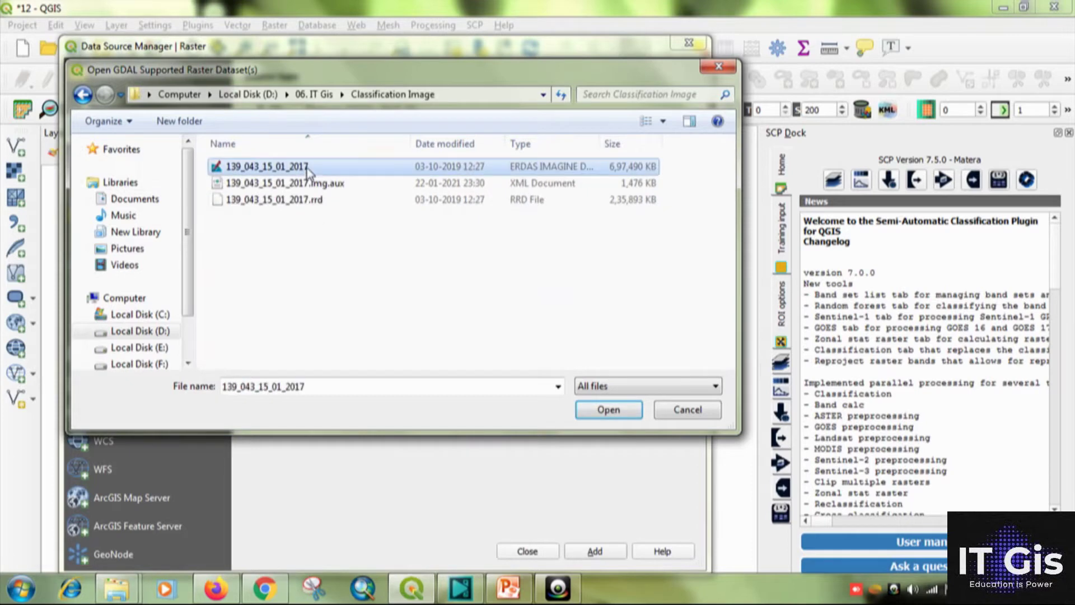
click(608, 412)
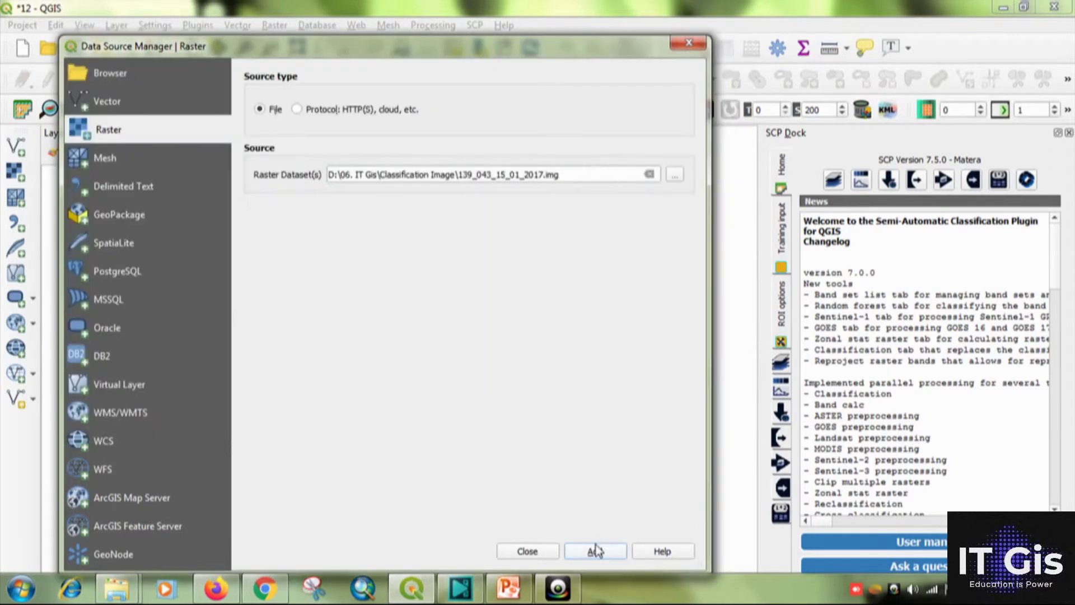
click(535, 552)
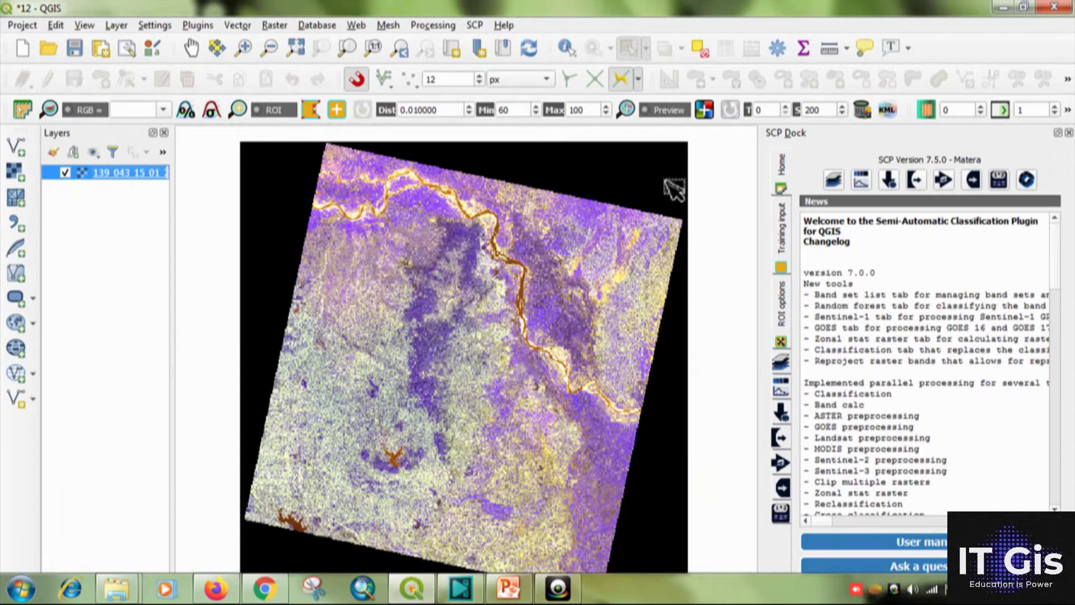
Set the satellite image's additional no data value to 0 and check the effect on the map.
right_click(126, 173)
click(190, 427)
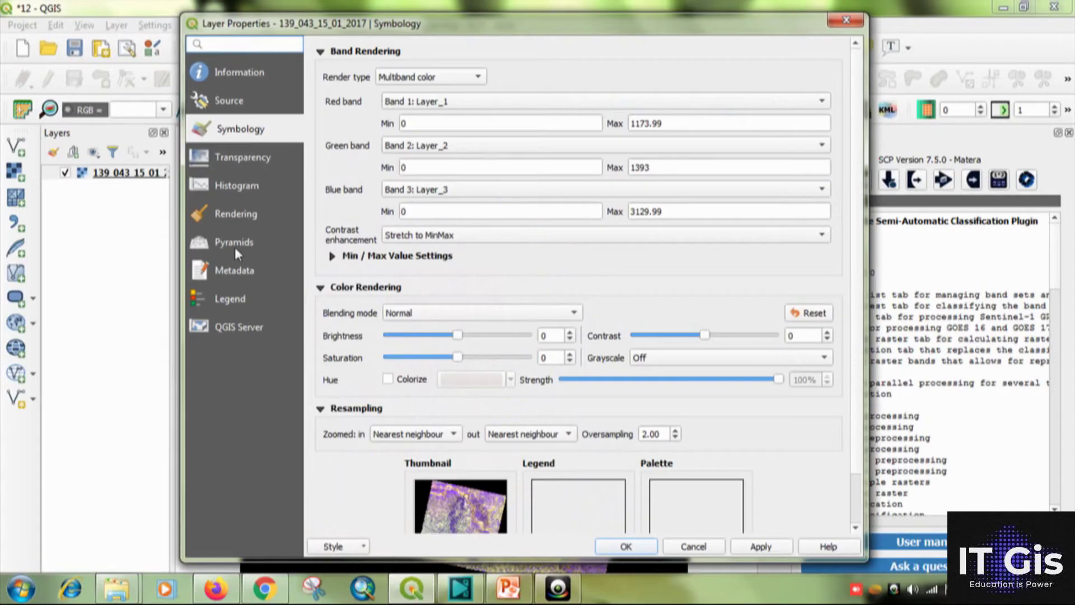
click(238, 158)
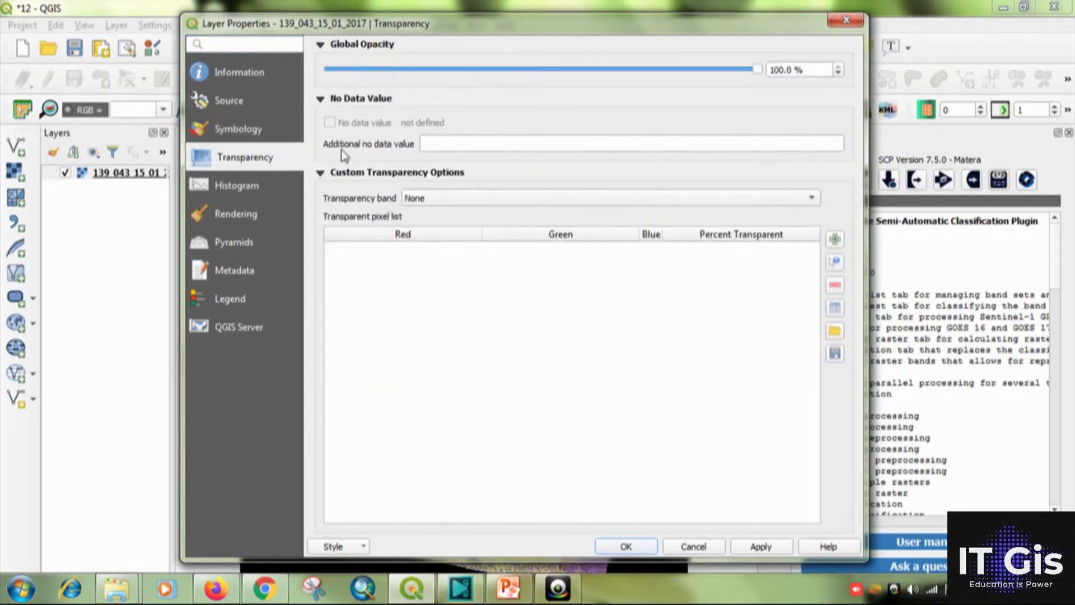
click(442, 145)
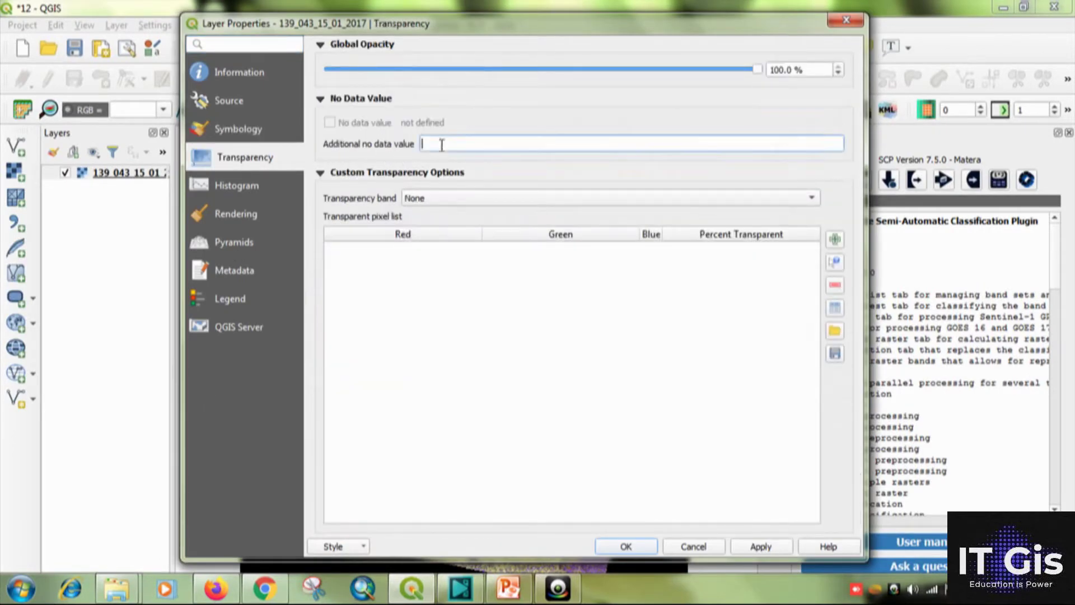
text(0)
click(759, 547)
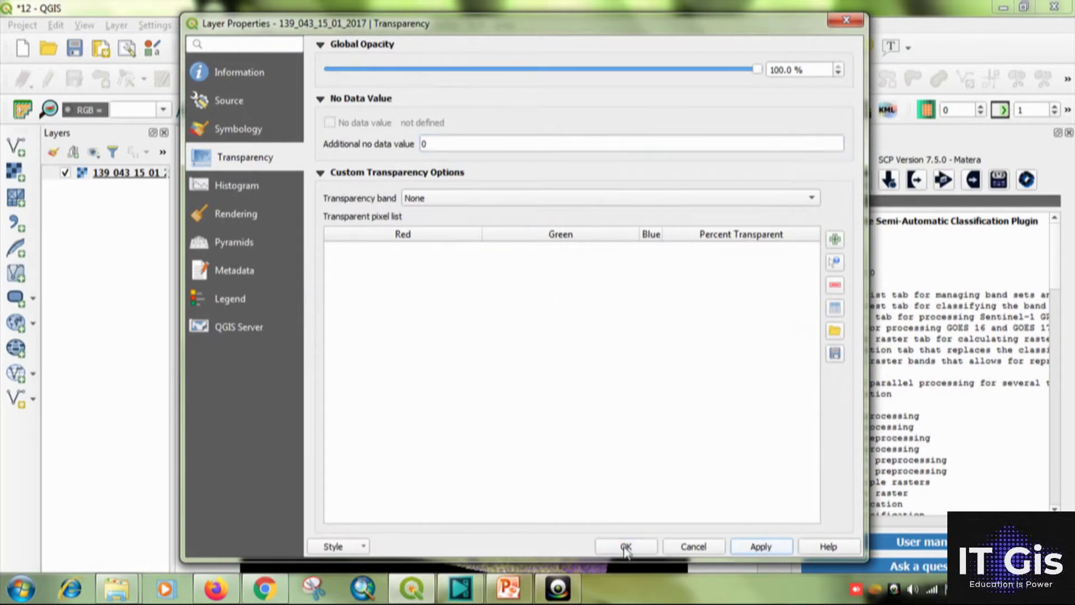
drag(580, 32, 786, 54)
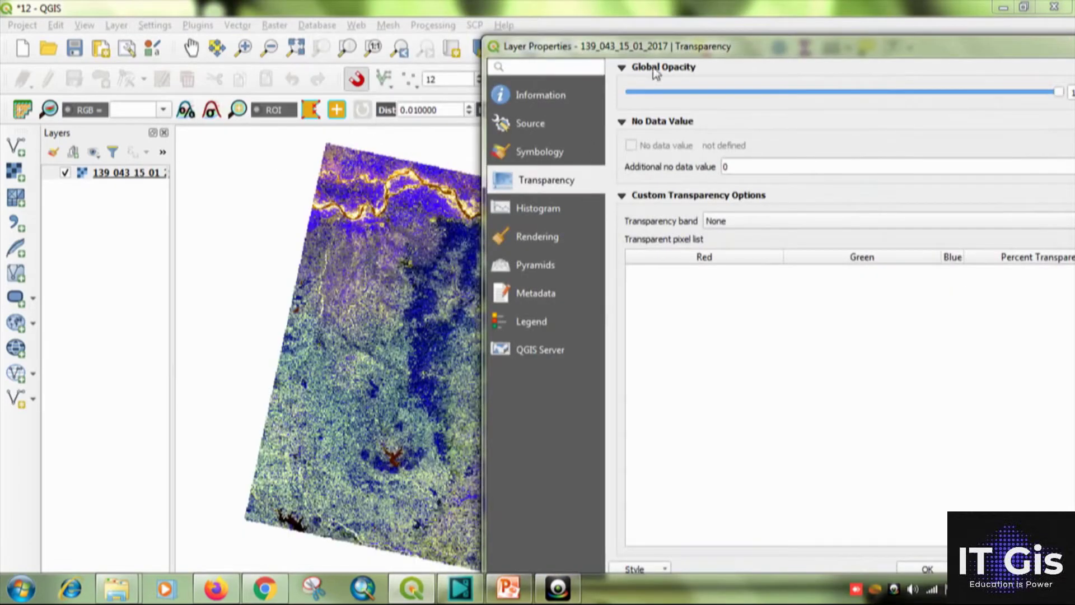
drag(681, 46, 379, 21)
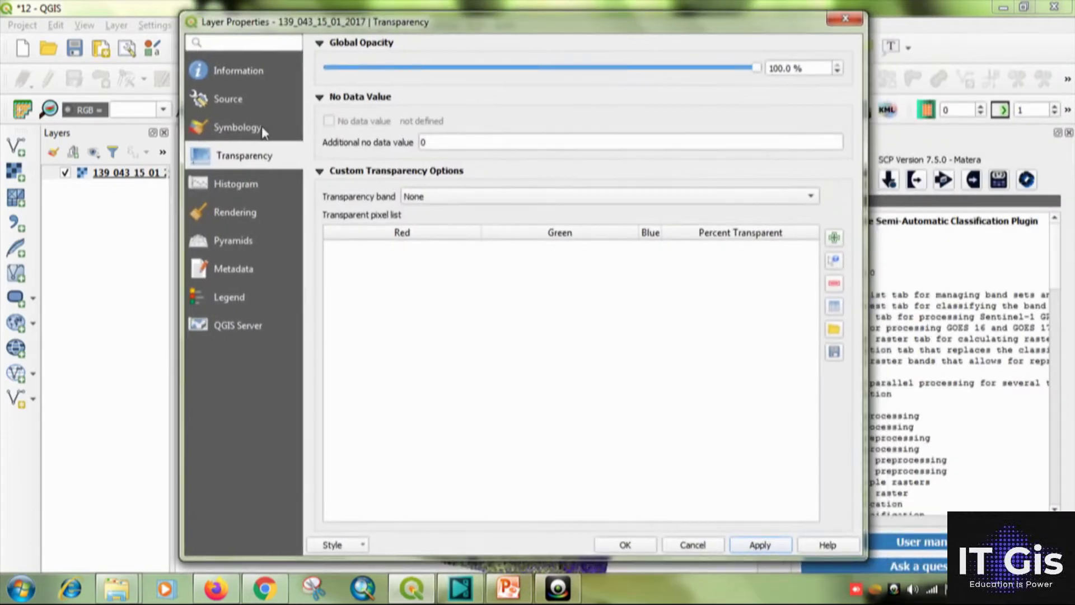
Assign Band 3: Layer_3 to red and Band 1: Layer_1 to blue in the image's multiband color rendering.
click(263, 131)
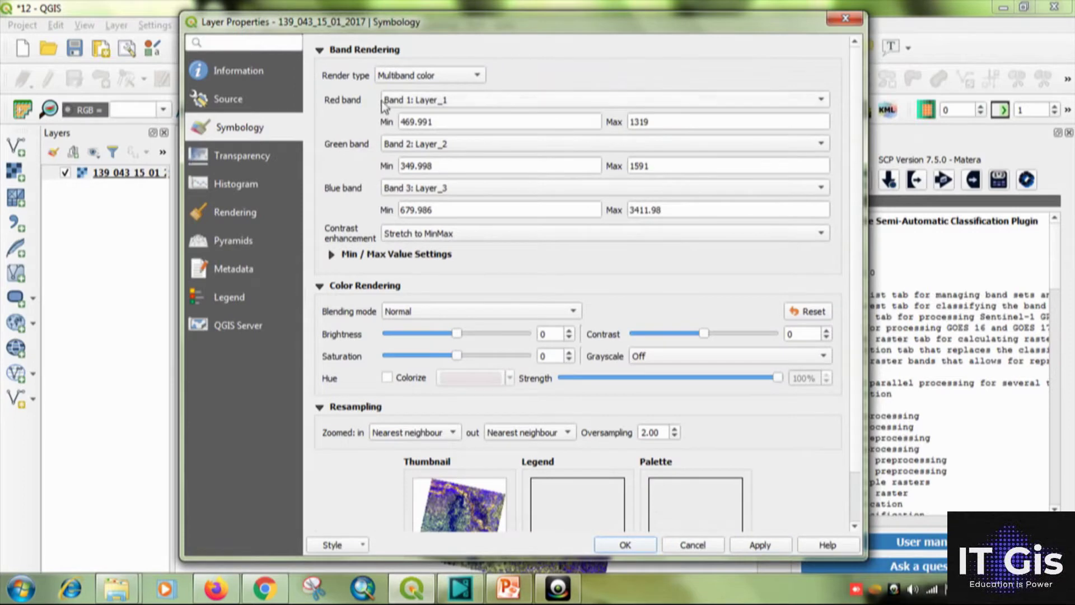
click(401, 102)
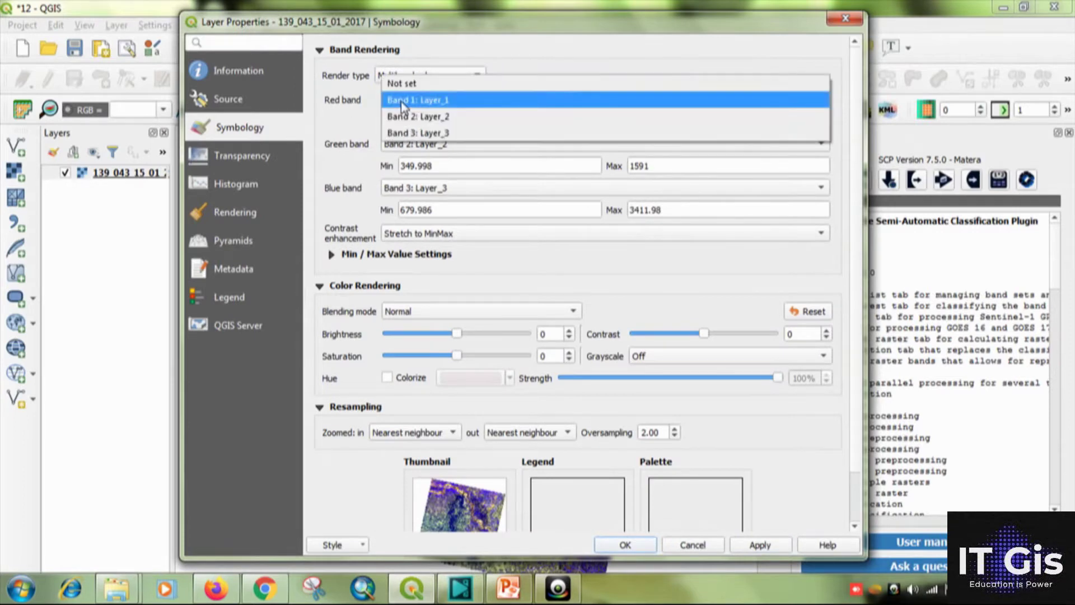
click(418, 134)
click(410, 189)
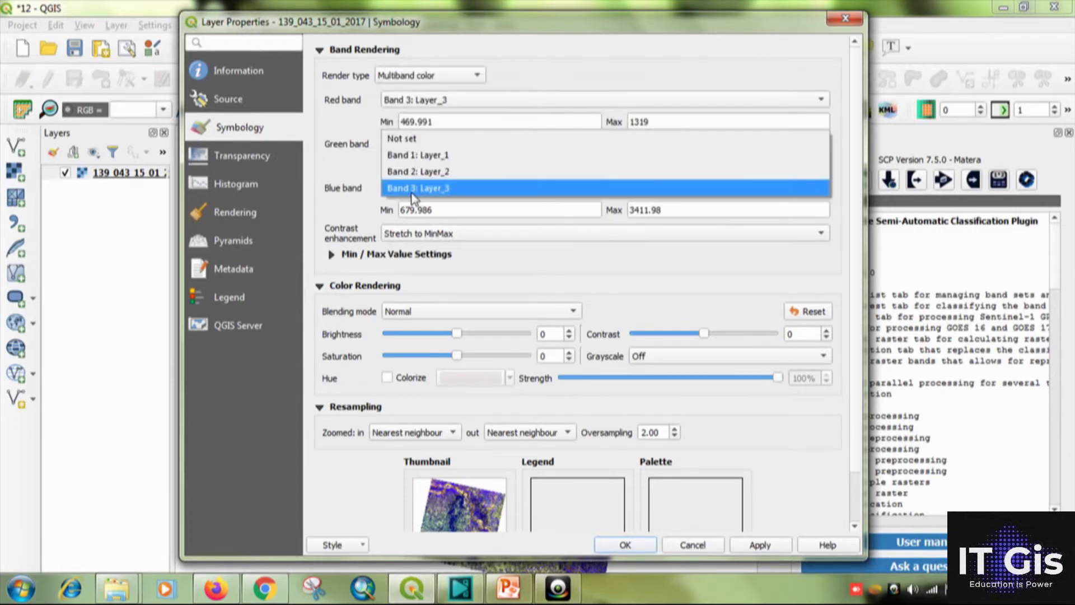
click(428, 154)
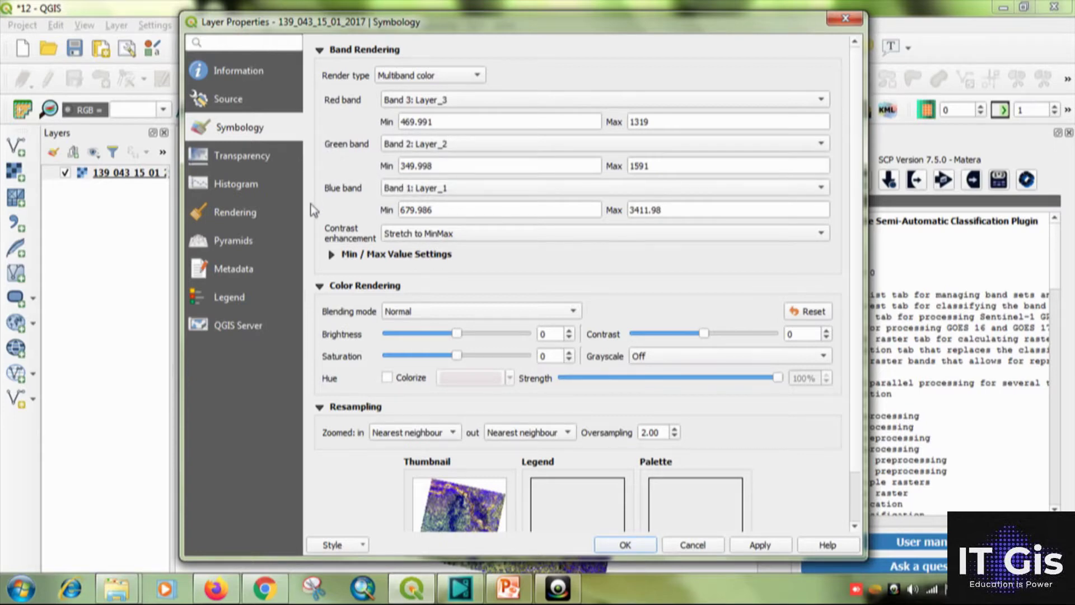
drag(493, 31, 461, 23)
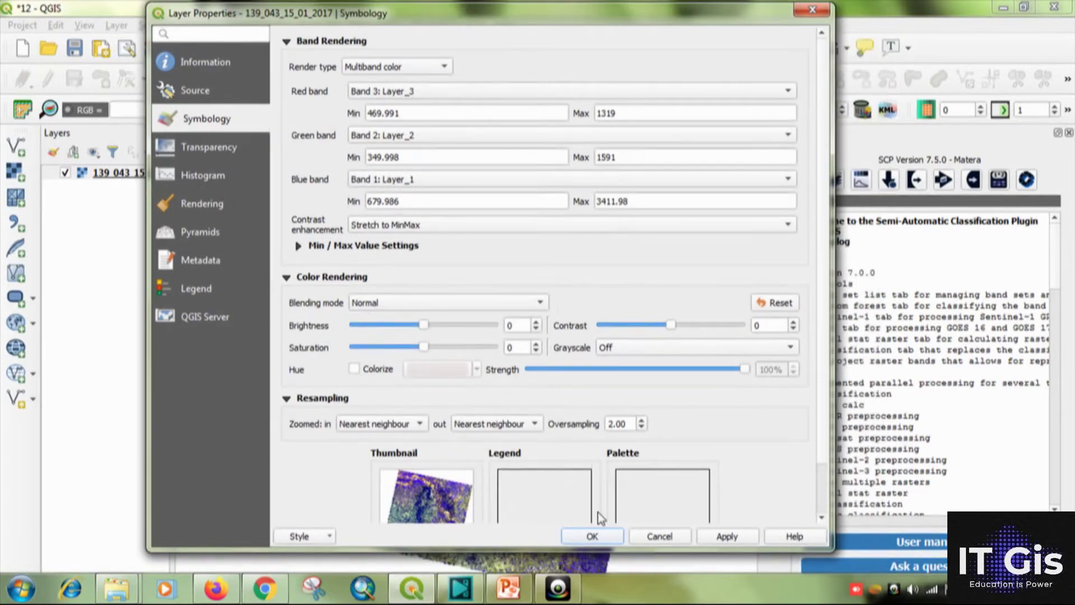
click(727, 536)
click(592, 536)
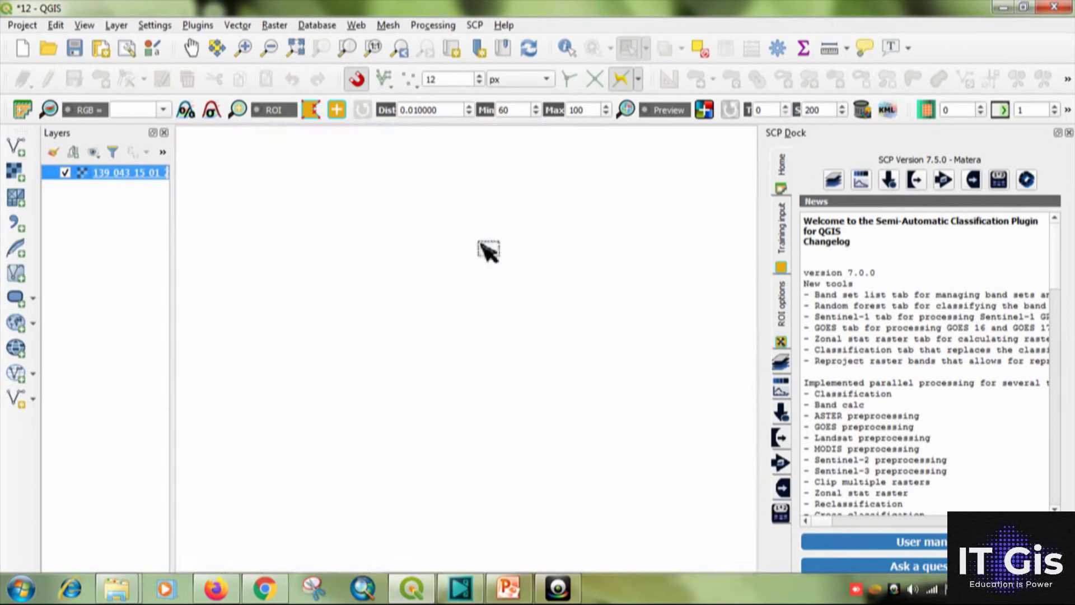
Examine the river, its channels and sandbanks along the northern part of the recolored satellite image.
drag(420, 191, 465, 256)
scroll(404, 210, up, 1)
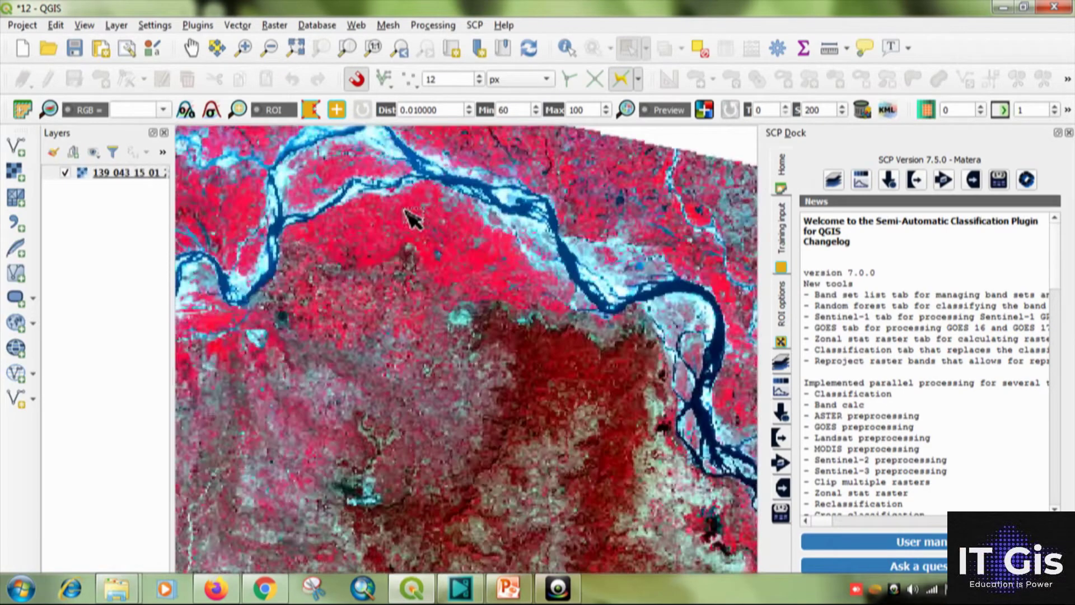
drag(401, 243, 451, 306)
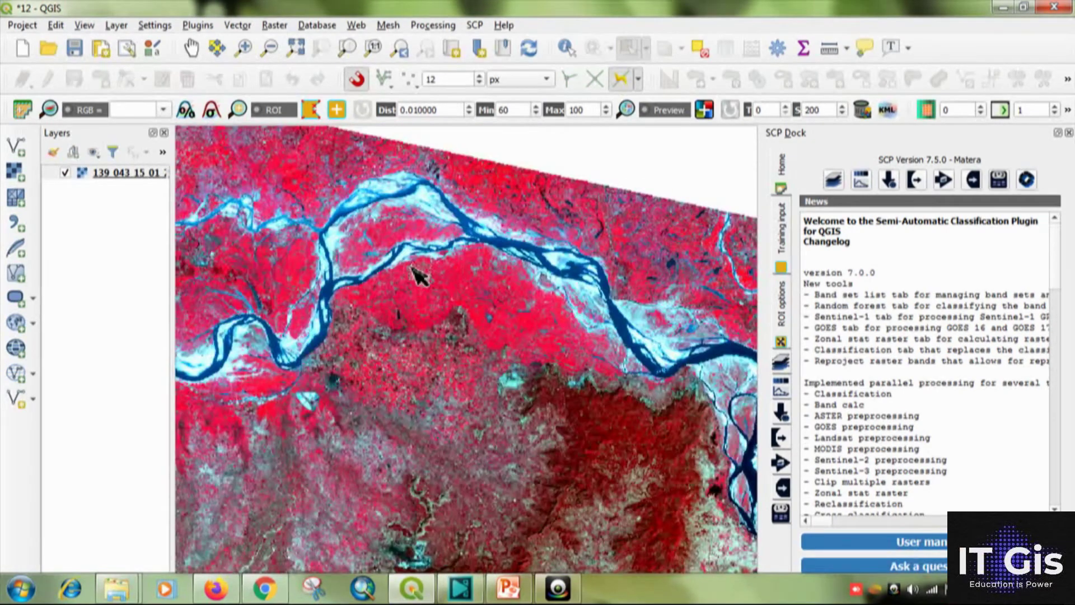
scroll(417, 275, down, 1)
drag(356, 264, 500, 250)
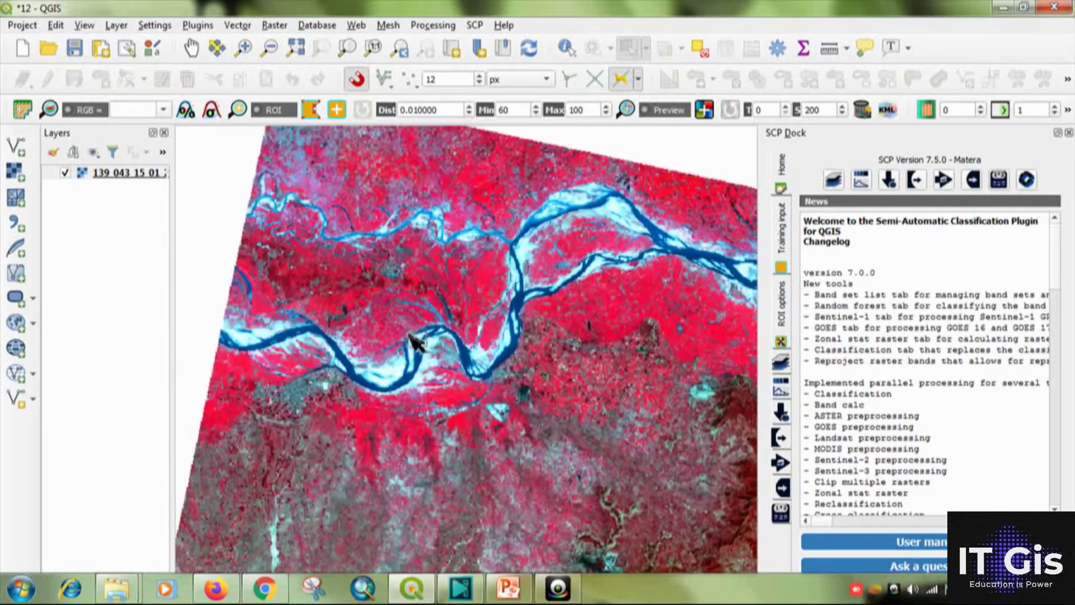
drag(471, 331, 526, 282)
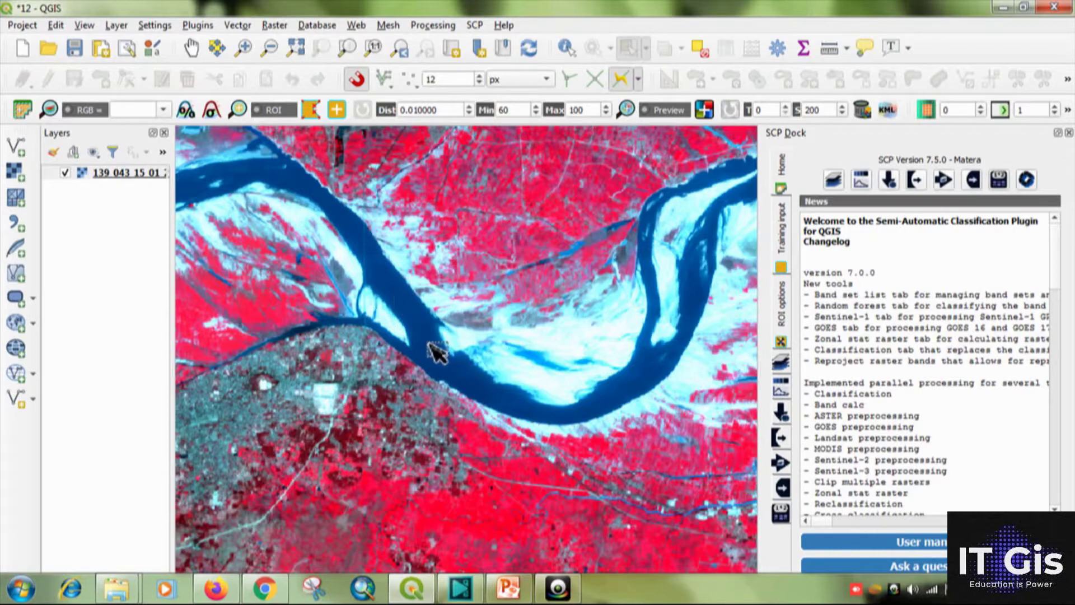
drag(540, 392, 497, 330)
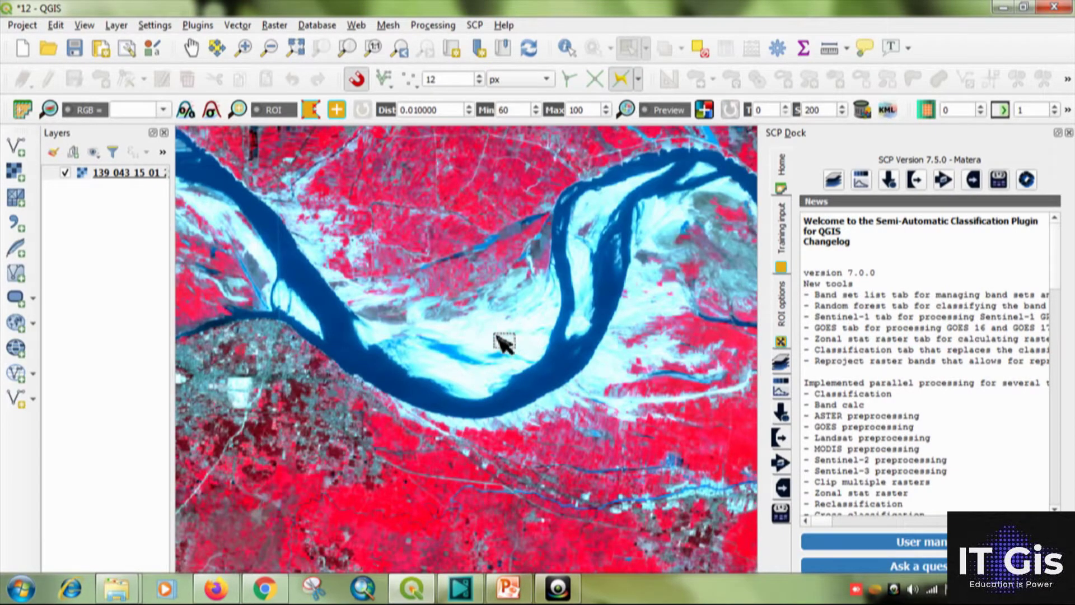
drag(583, 300, 546, 336)
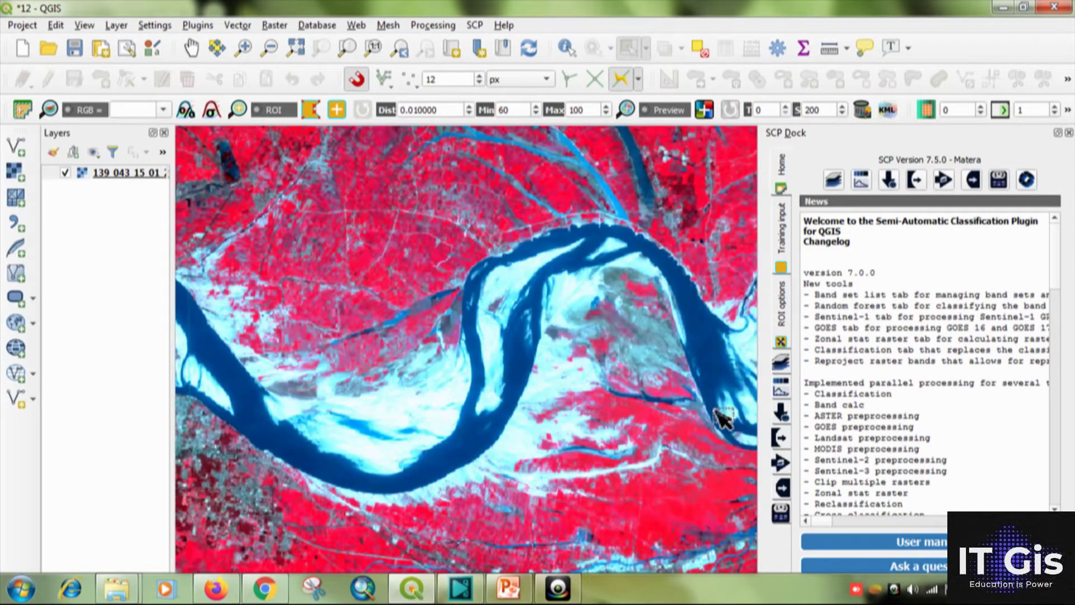
drag(719, 412, 307, 312)
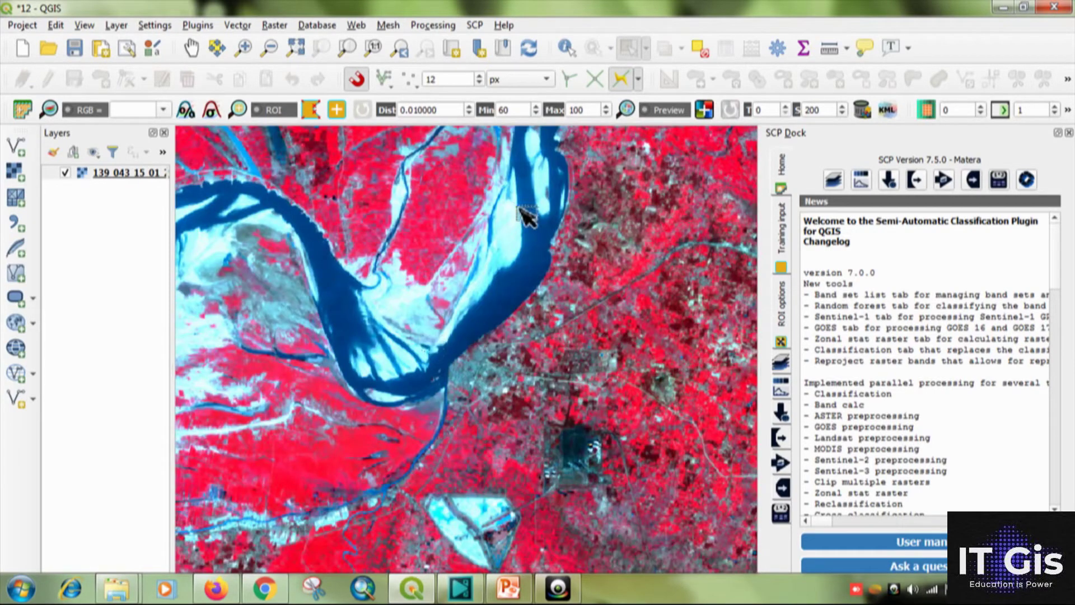
drag(523, 216, 509, 271)
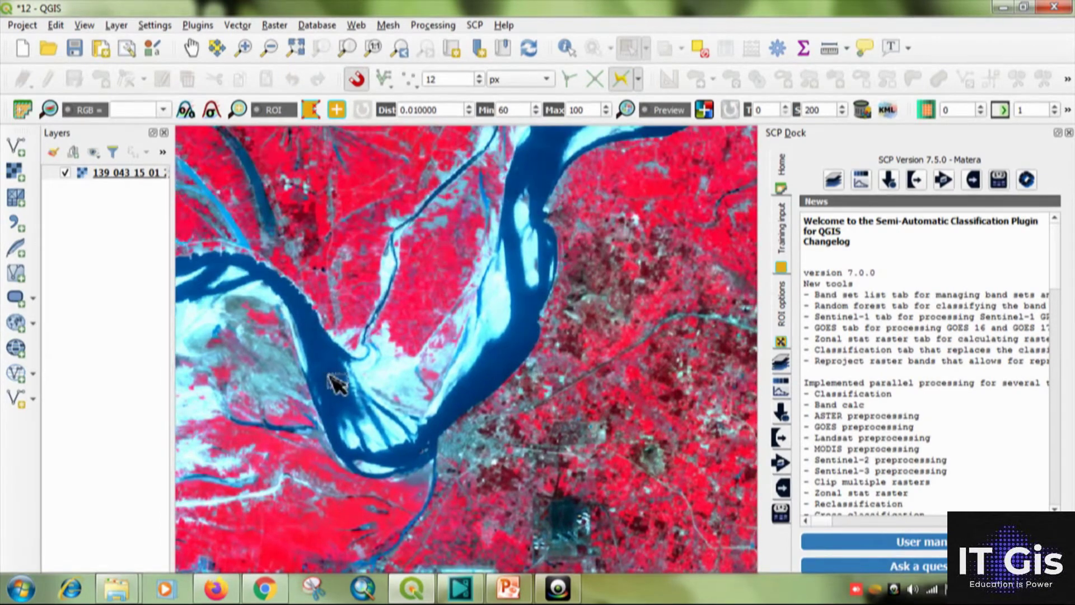
drag(336, 377, 456, 293)
drag(474, 392, 456, 264)
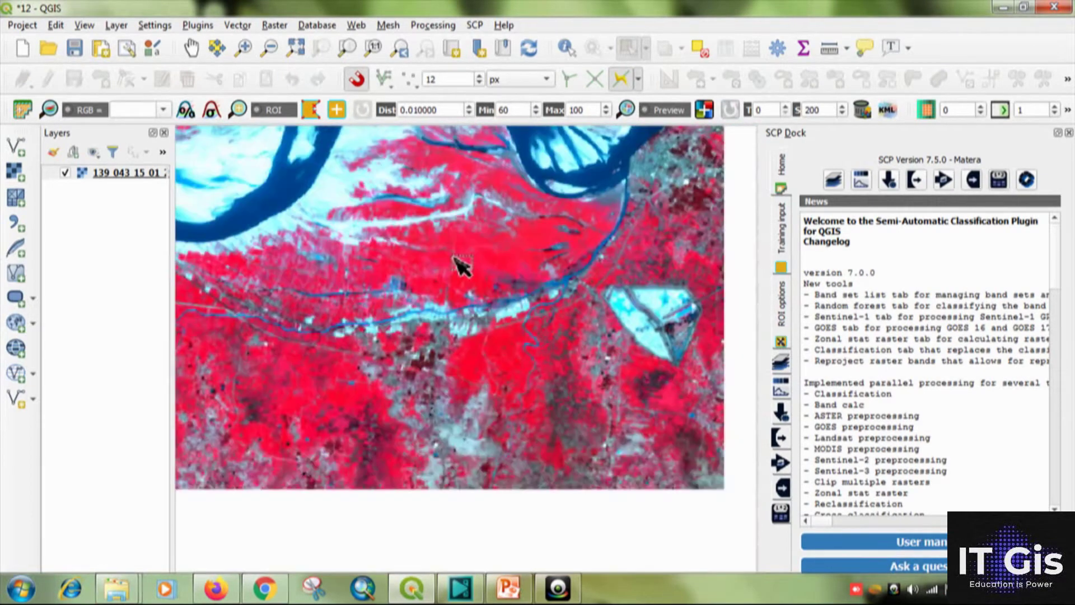
Examine the built-up area, roads and vegetation south of the river at several scales.
scroll(422, 370, down, 1)
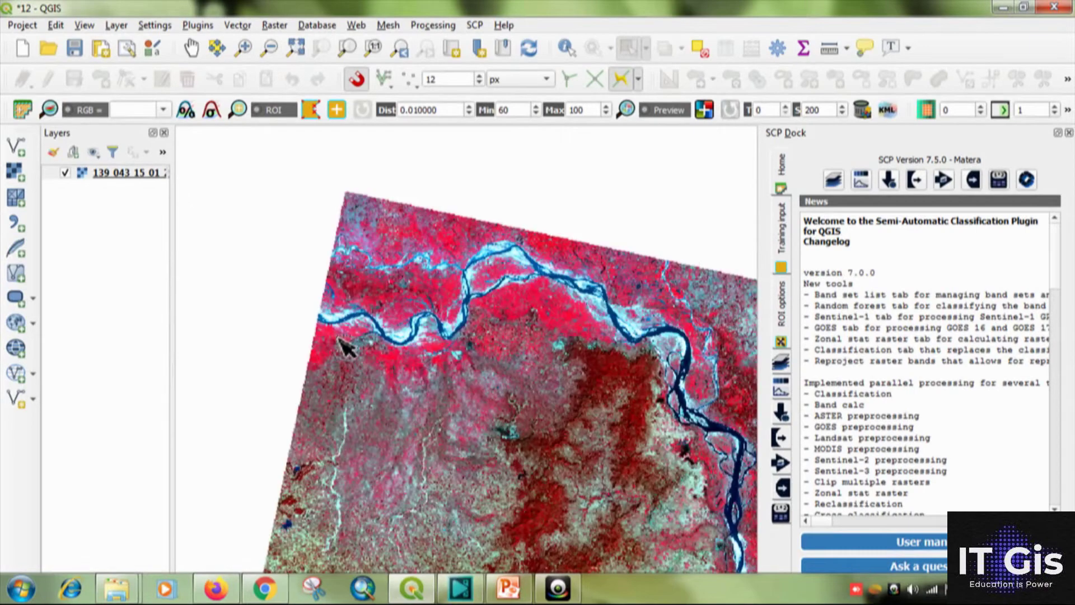
scroll(345, 345, up, 2)
scroll(365, 356, down, 1)
scroll(365, 336, up, 1)
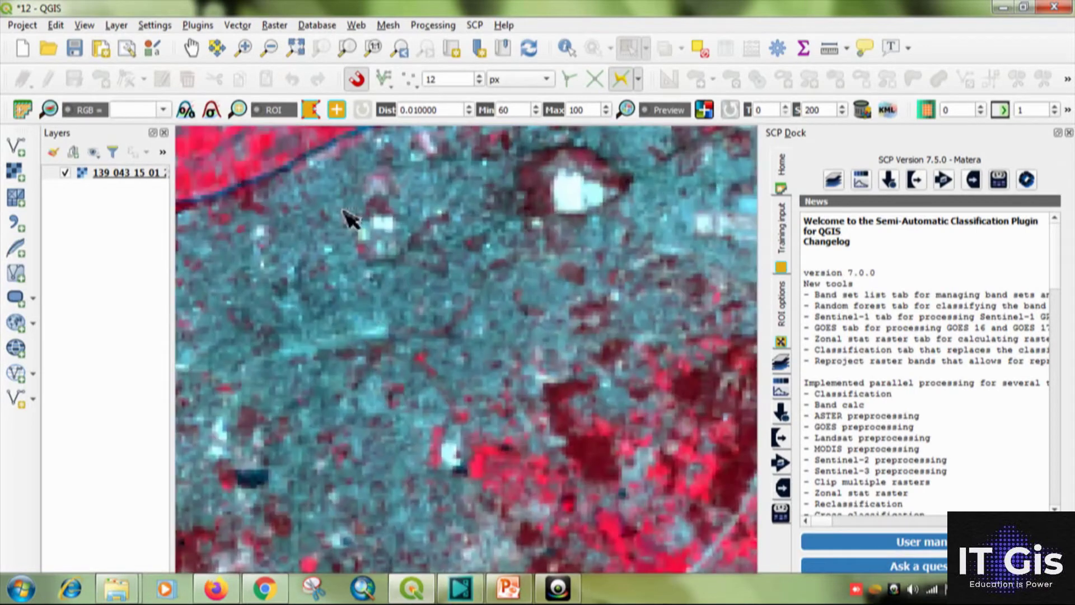
scroll(307, 304, down, 1)
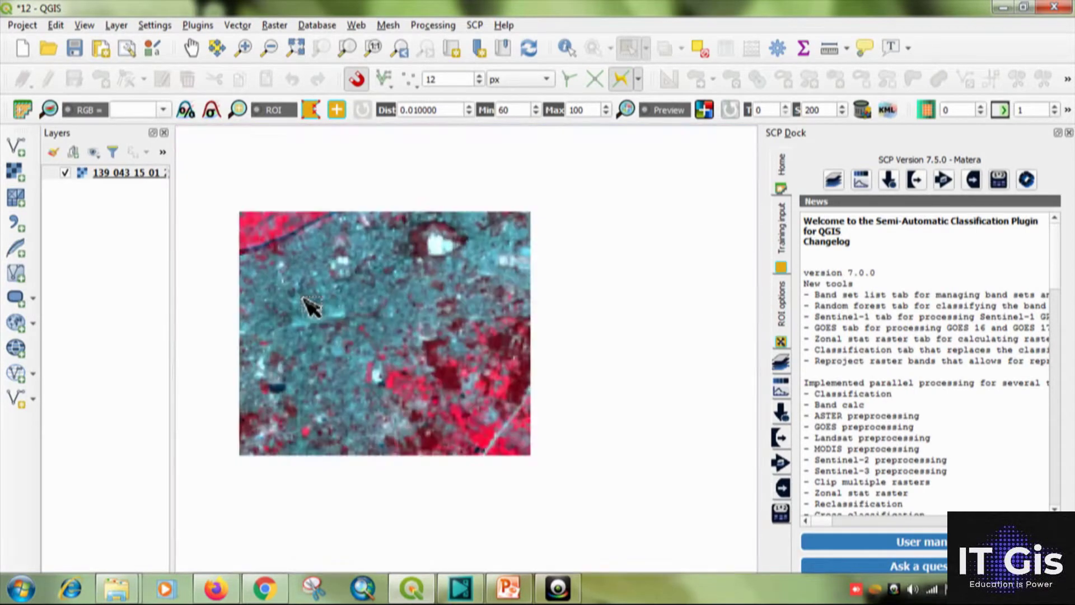
drag(450, 326, 437, 200)
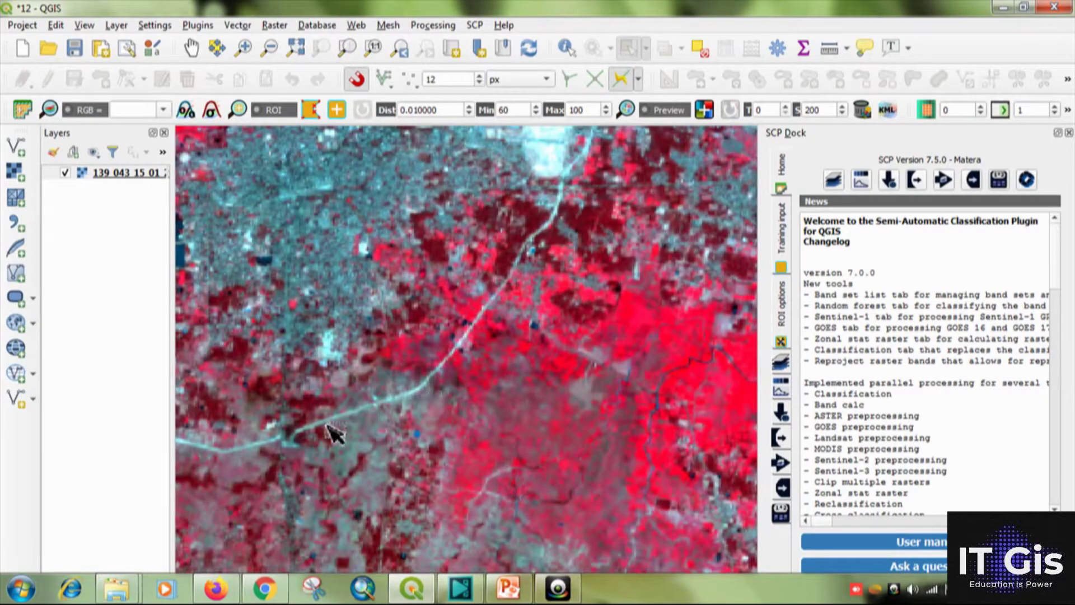
scroll(477, 370, down, 2)
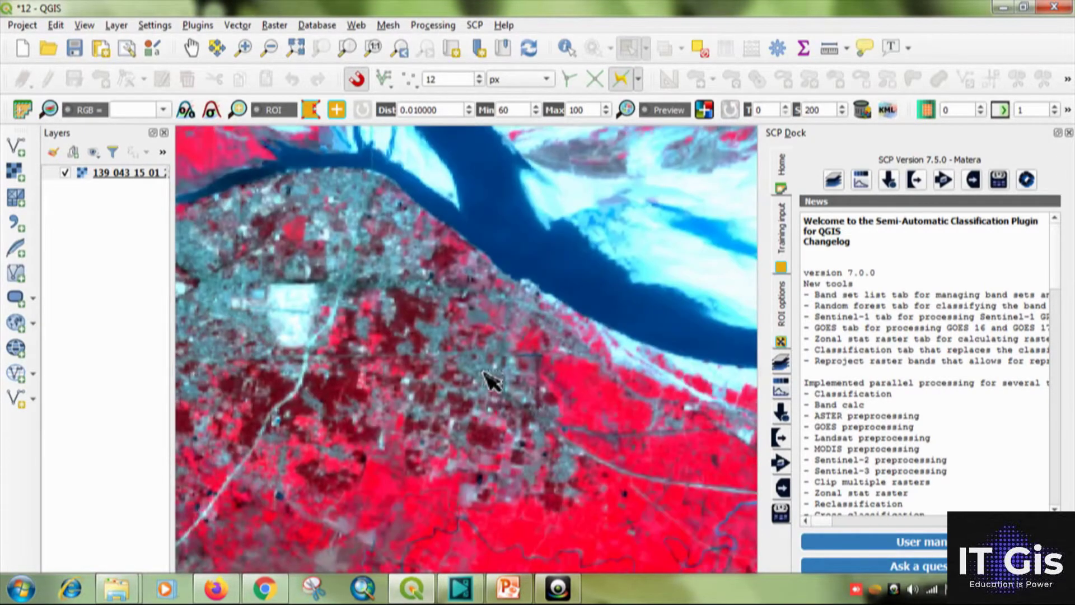
scroll(593, 382, up, 2)
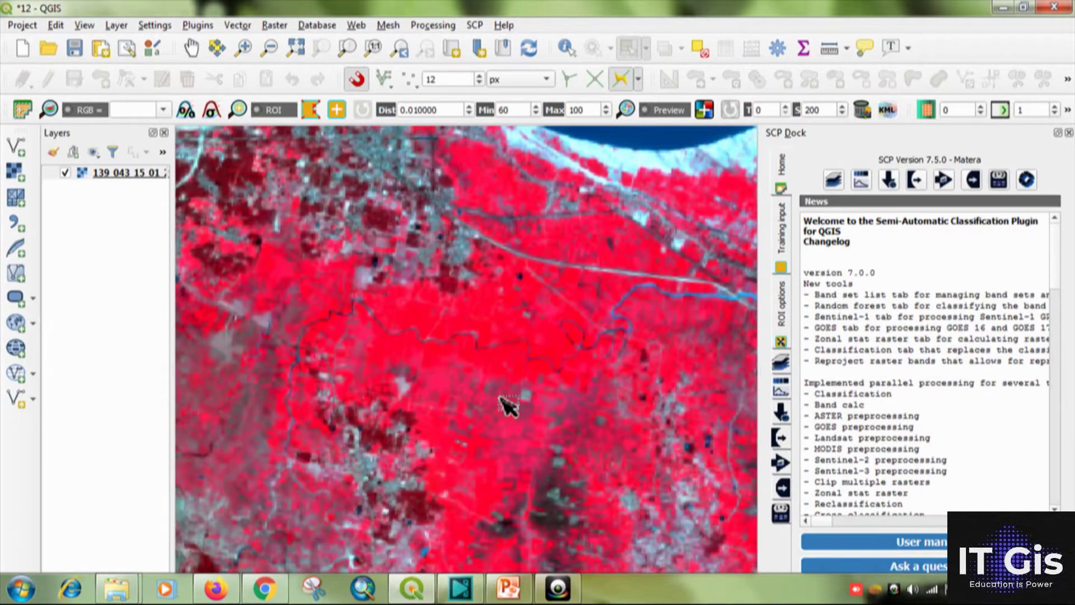
Examine the vegetation, settlements, hills and water bodies across the rest of the false color satellite image at several scales.
drag(652, 400, 376, 327)
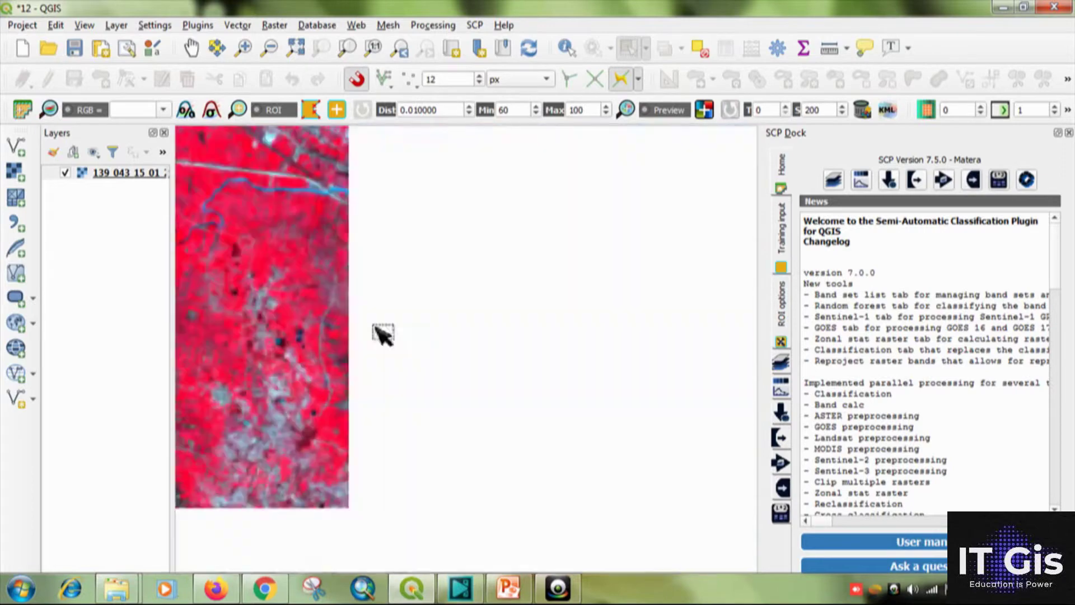
drag(552, 347, 313, 275)
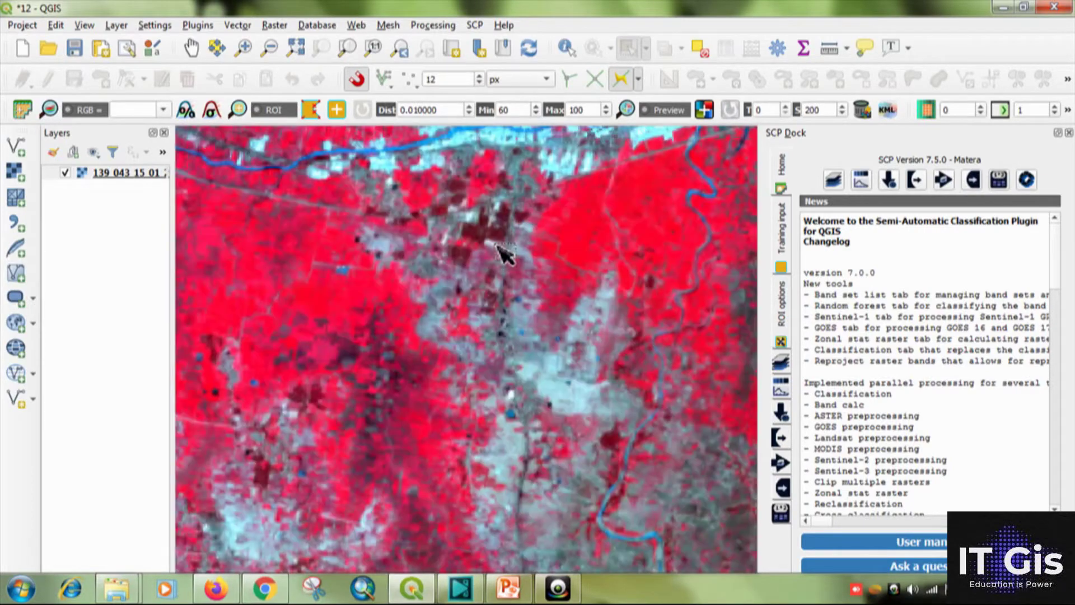
scroll(602, 336, up, 2)
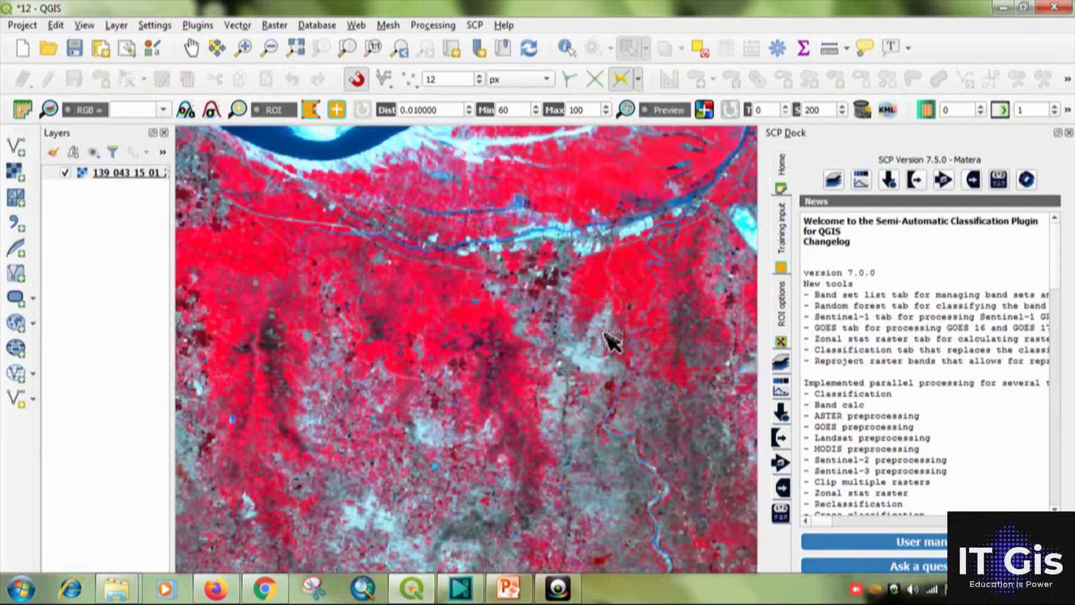
drag(615, 342, 268, 283)
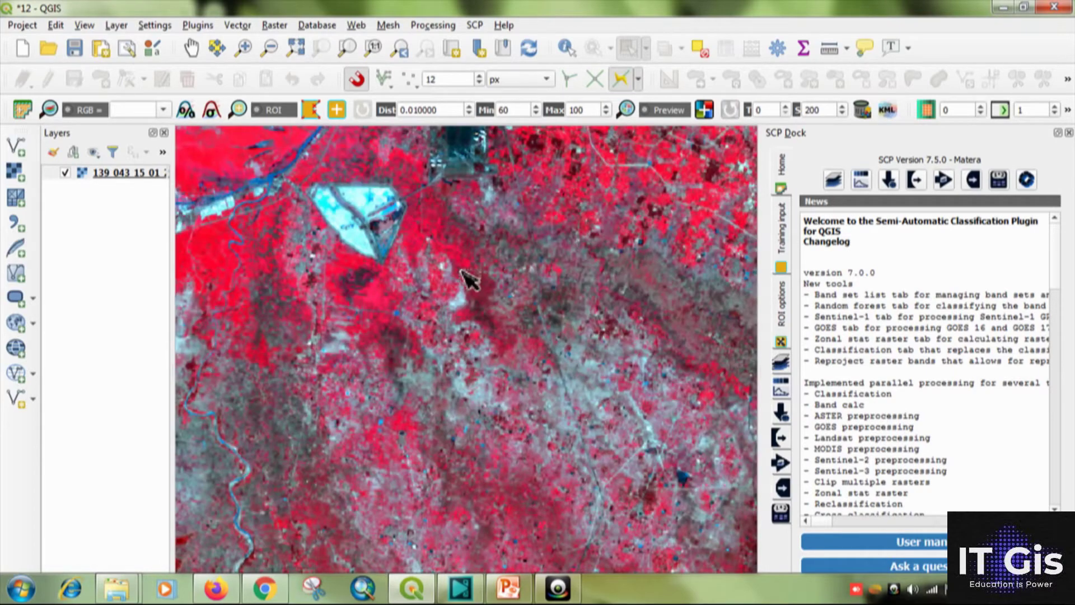
drag(470, 278, 363, 408)
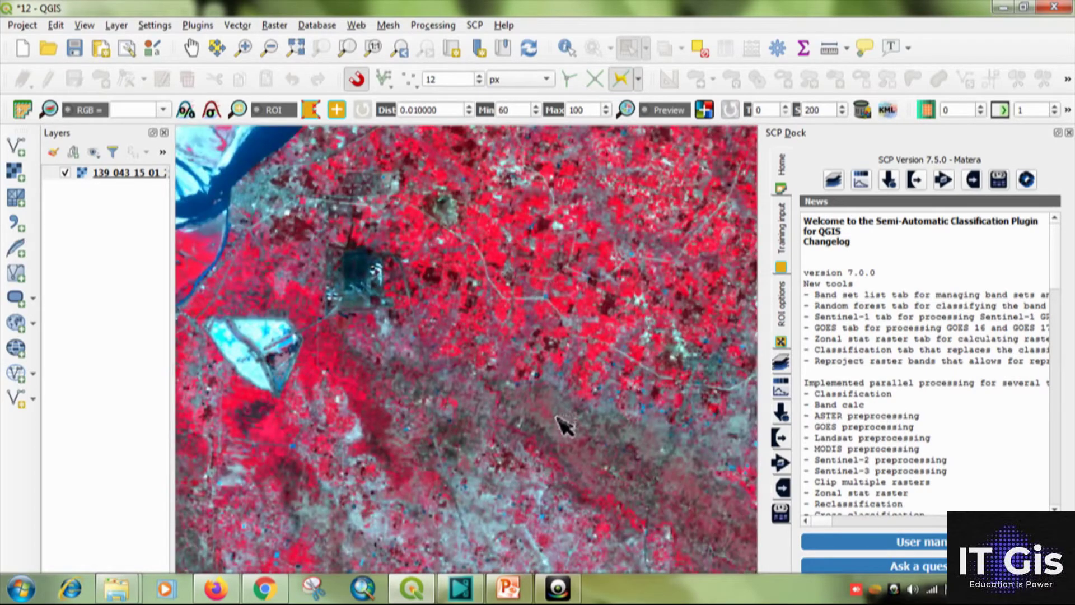
scroll(439, 422, down, 2)
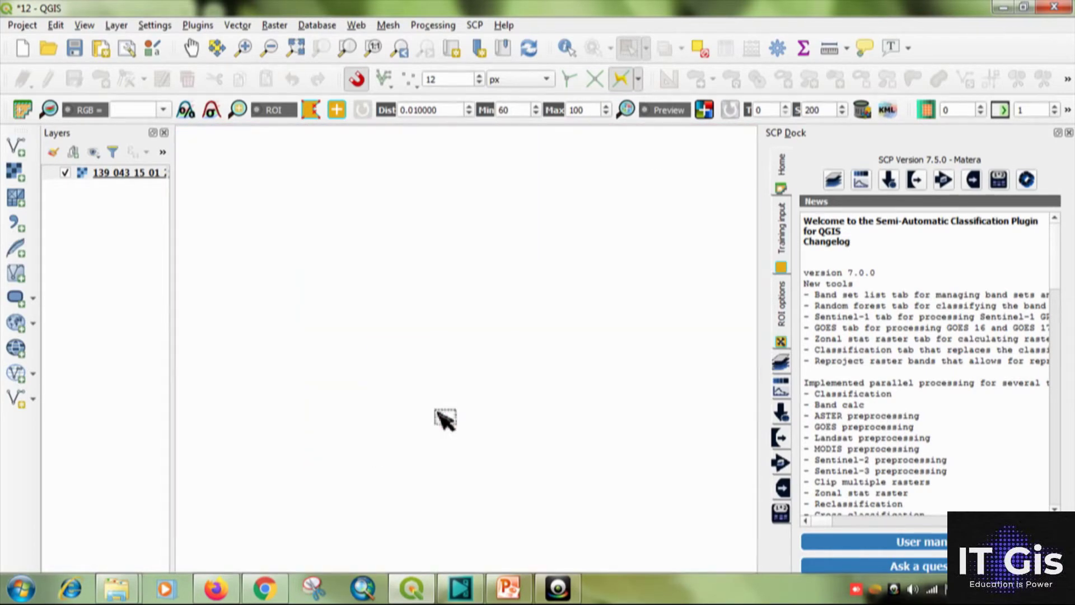
scroll(469, 283, up, 2)
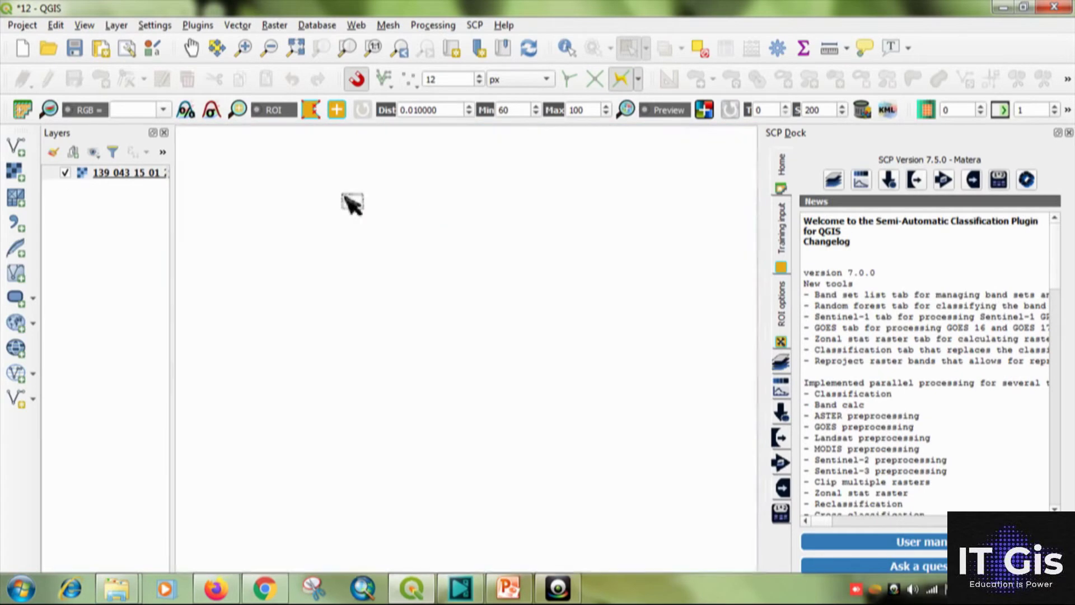
scroll(353, 264, up, 1)
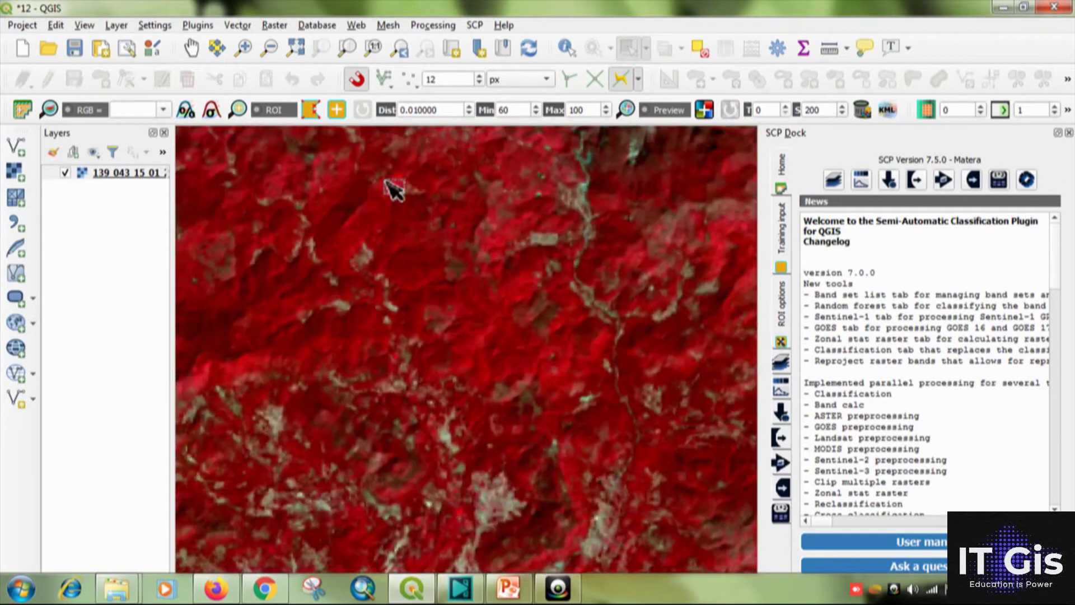
scroll(386, 241, down, 2)
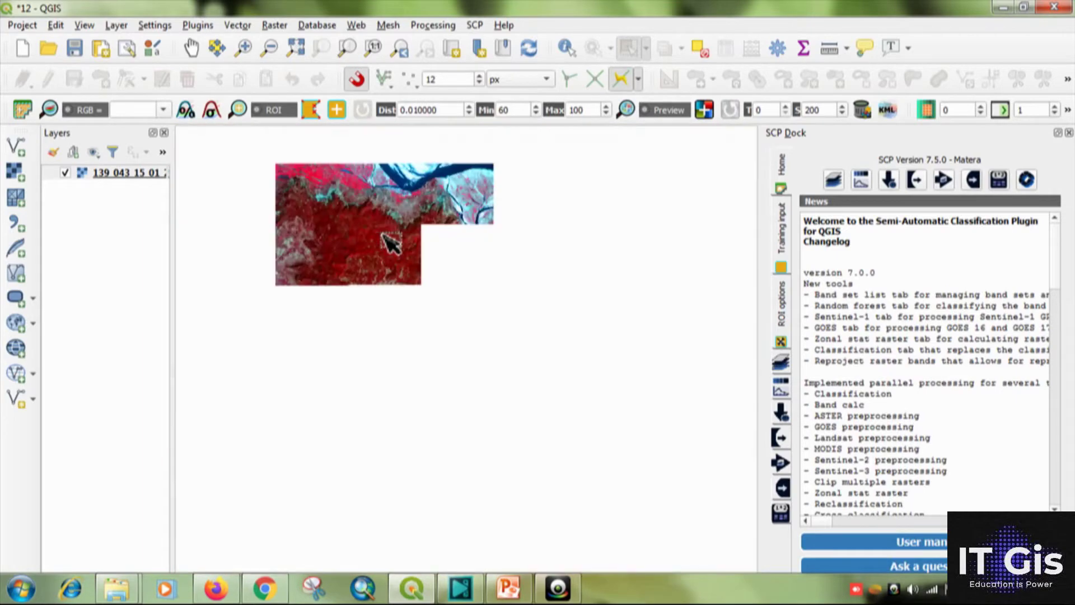
scroll(366, 233, up, 1)
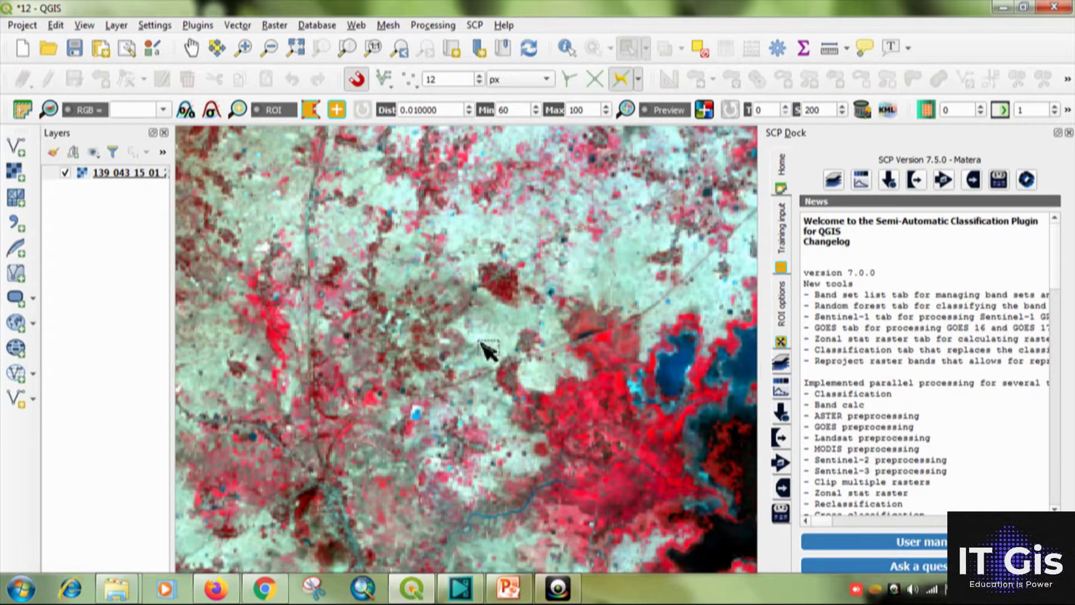
scroll(509, 319, down, 1)
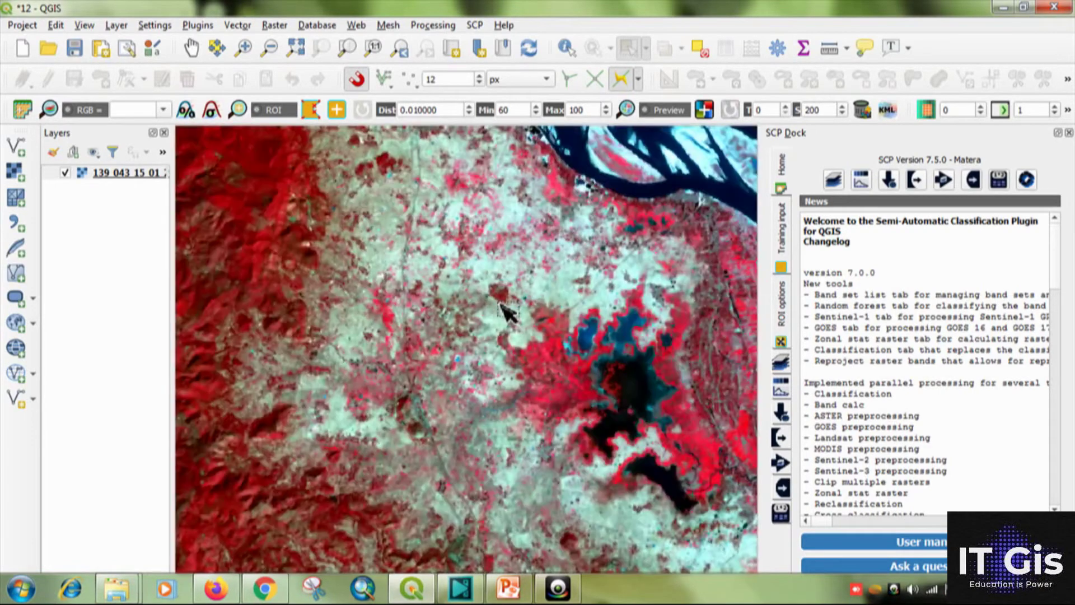
scroll(503, 307, down, 1)
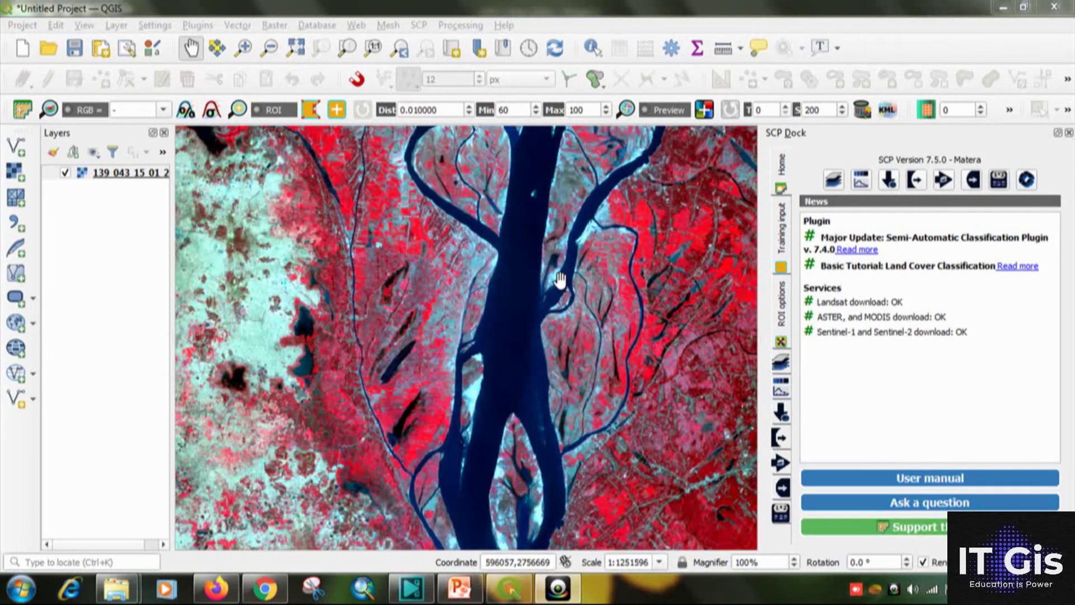
Refresh the SCP multiband image list and load 139_043_15_01_2017 into Band set 1.
click(783, 179)
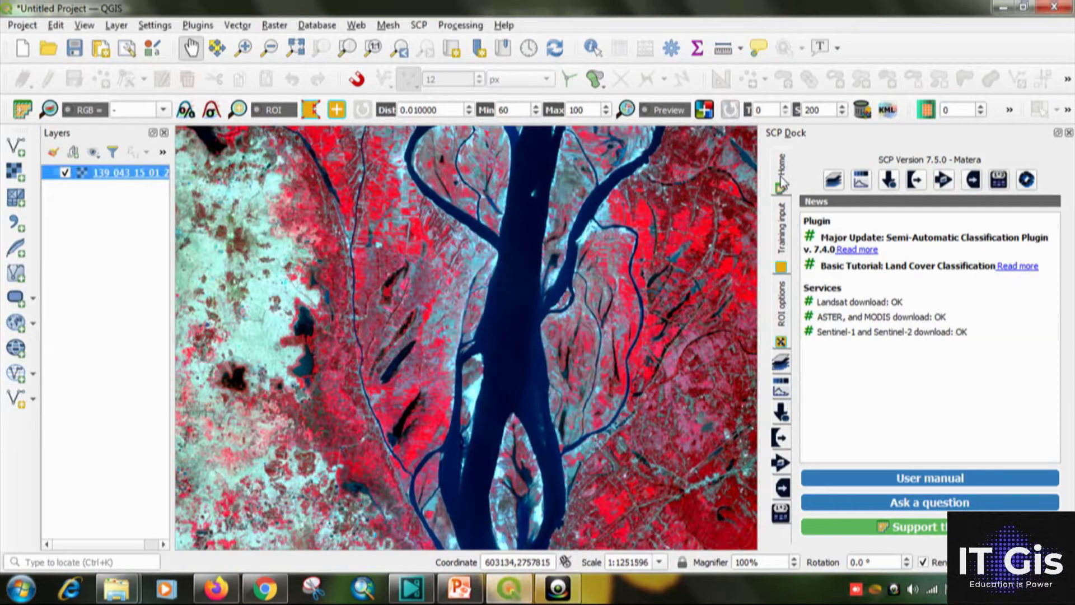
click(833, 180)
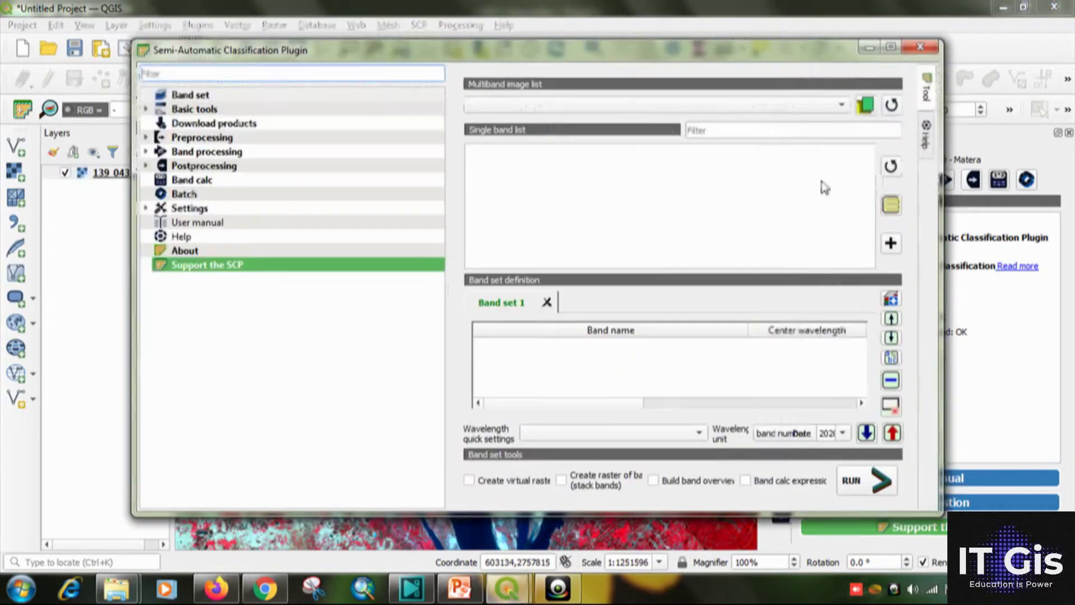
click(563, 107)
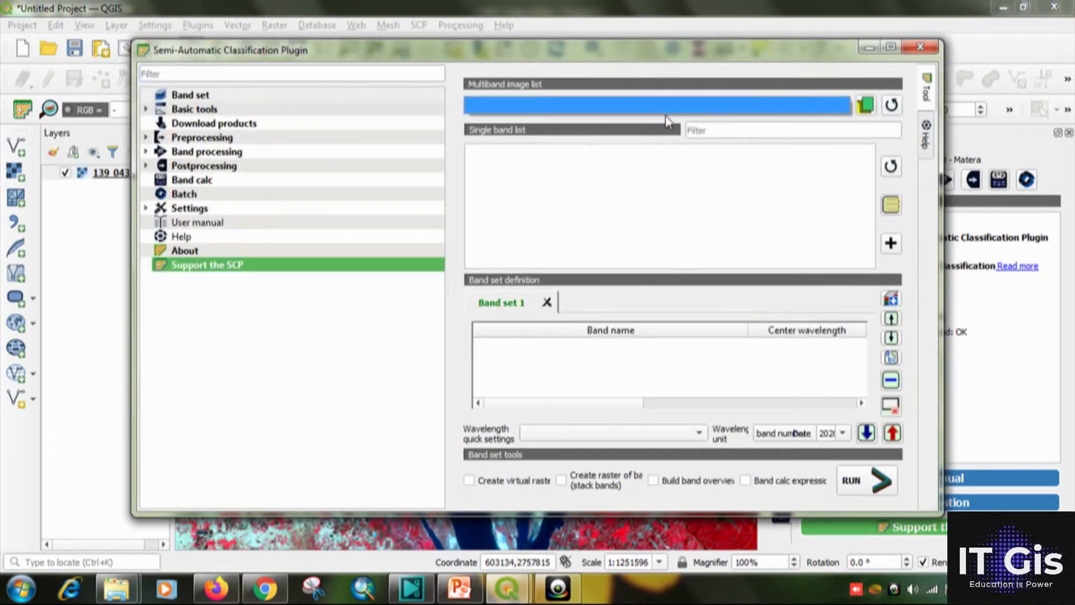
click(892, 106)
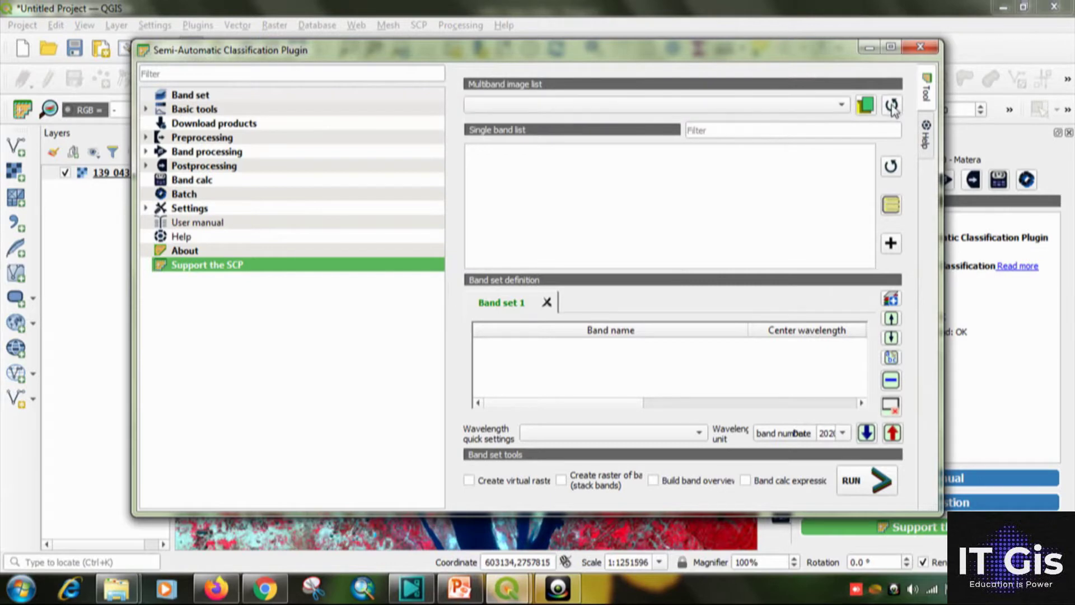
click(773, 106)
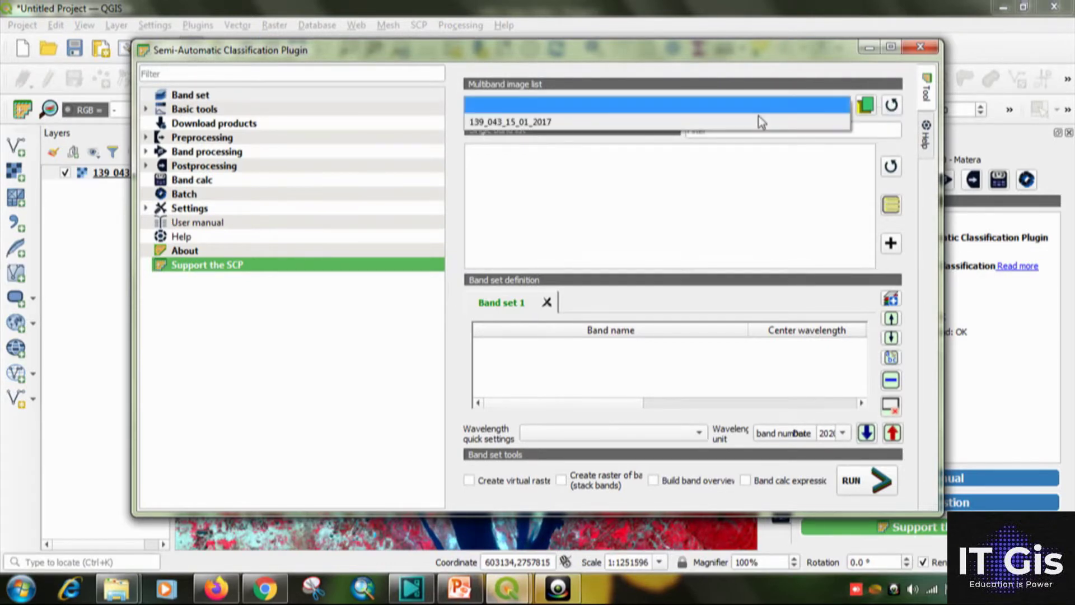
click(539, 123)
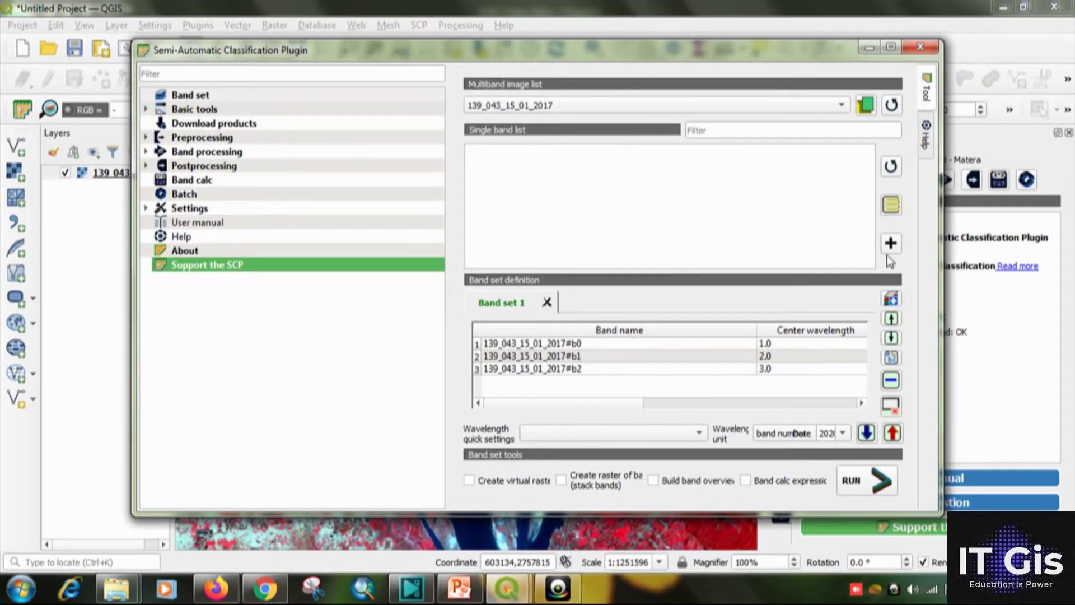
click(920, 47)
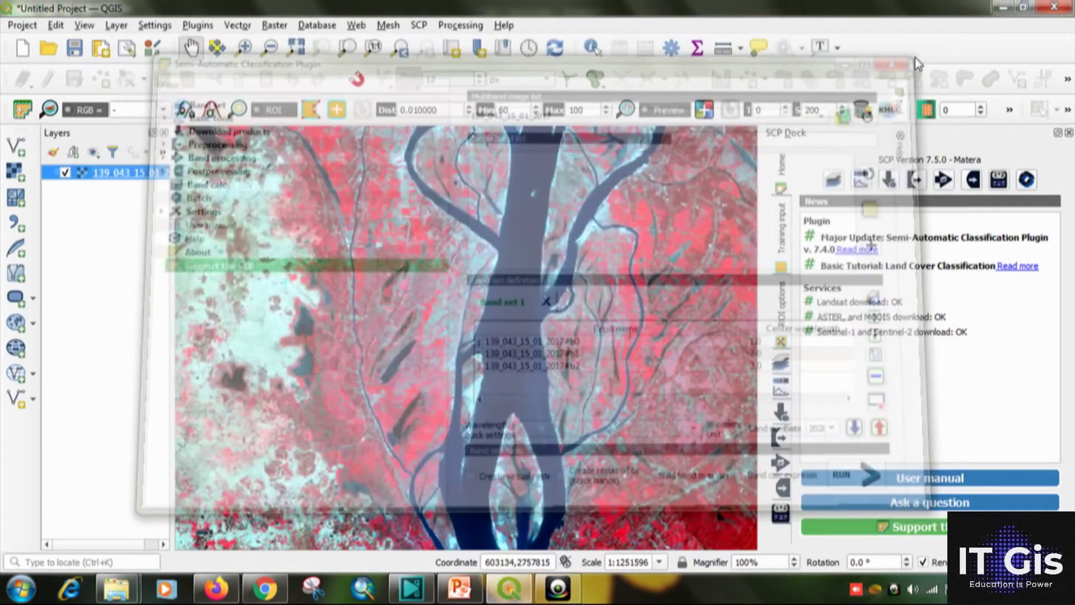
Start a new SCP training input and create a folder named signature for it inside Classification Image.
click(780, 230)
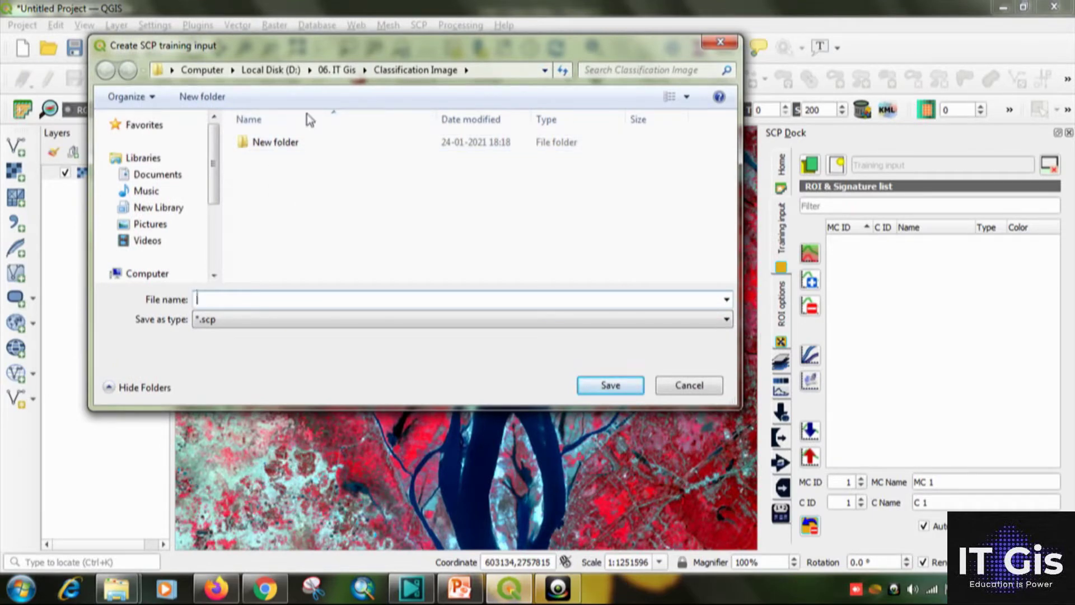
click(228, 99)
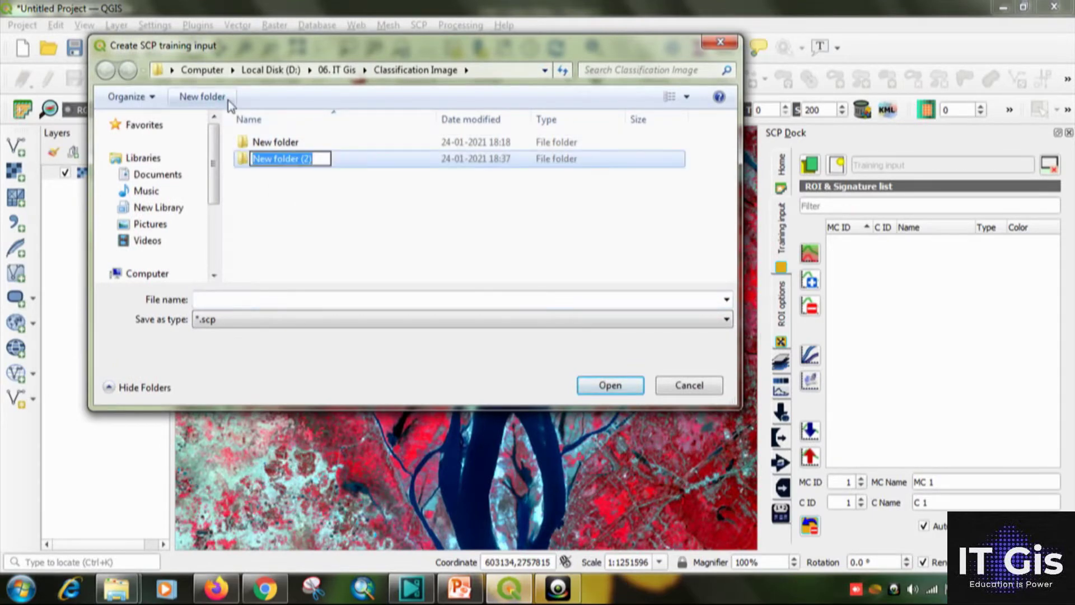
text(signature)
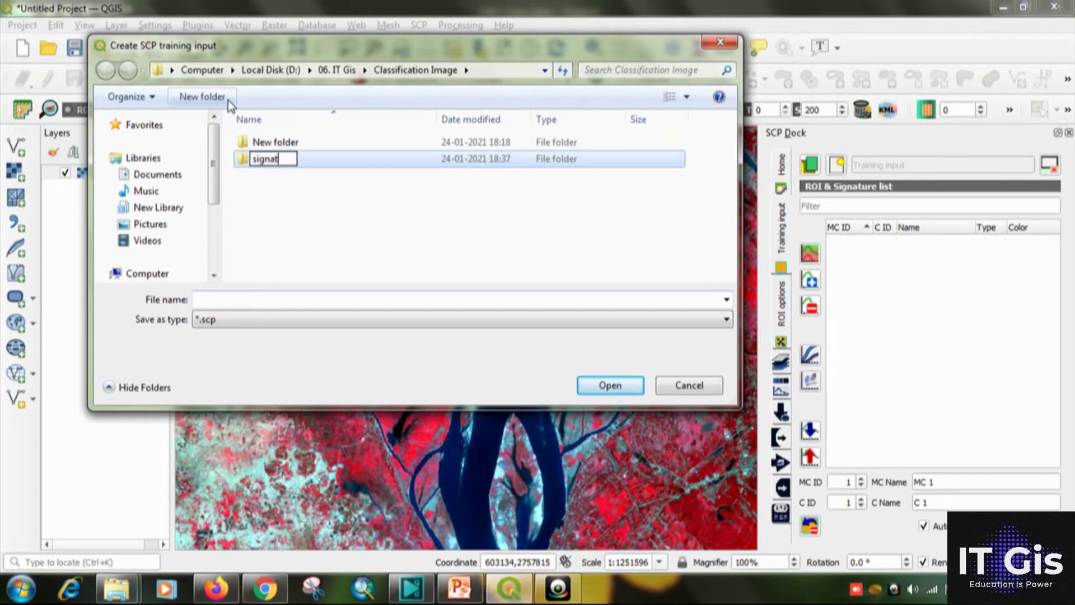
click(340, 190)
double_click(326, 161)
Save the training input file as signature in the signature folder.
click(275, 301)
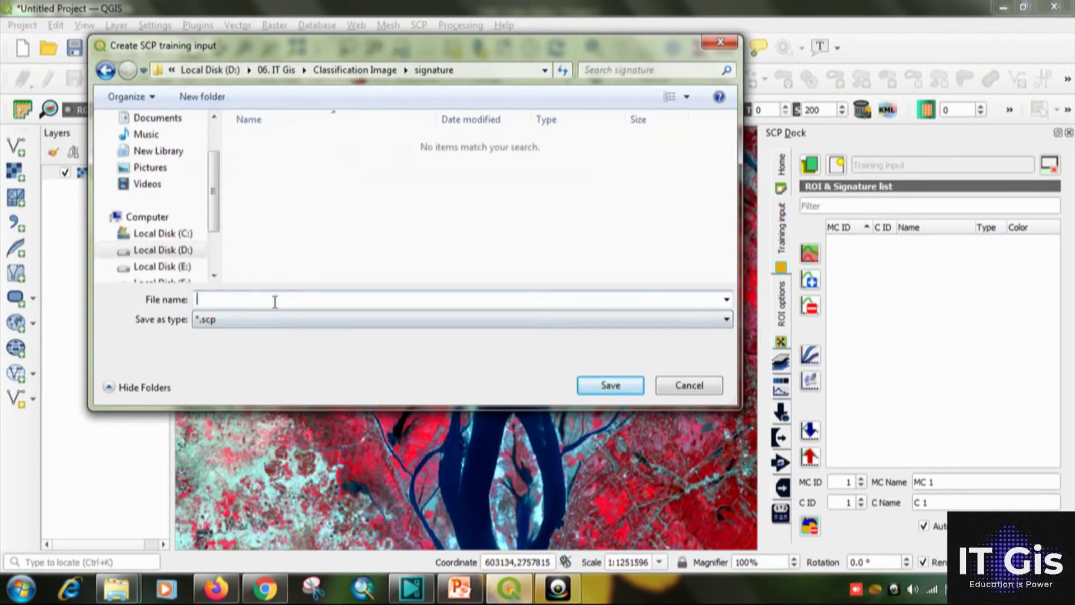
text(si)
key(BackSpace)
key(BackSpace)
text(e)
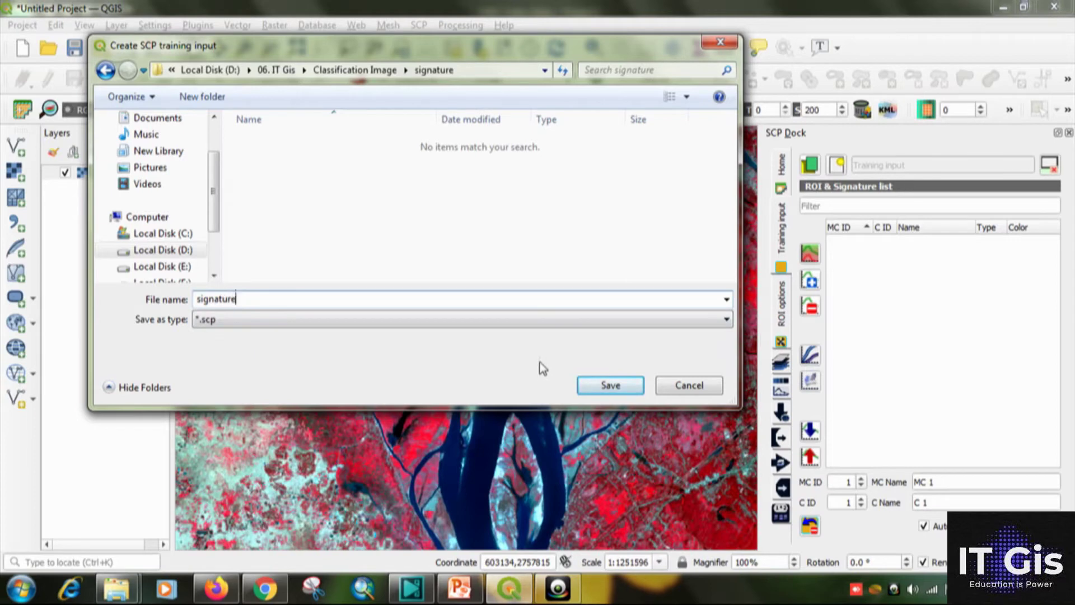
click(614, 383)
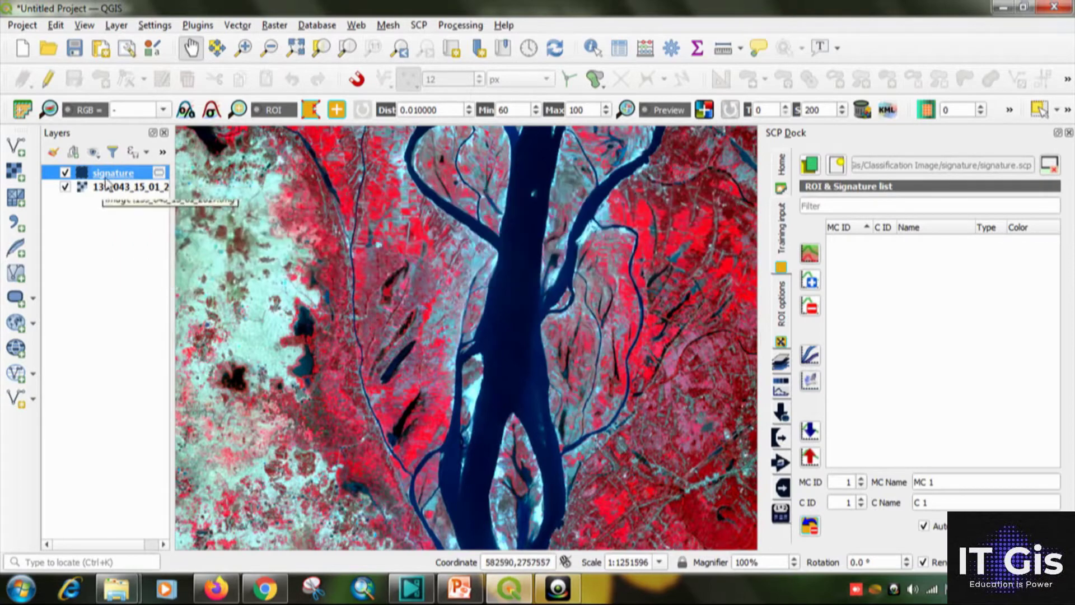
Draw a closed eight-to-nine-vertex ROI polygon inside the widest part of the dark blue river channel.
click(310, 111)
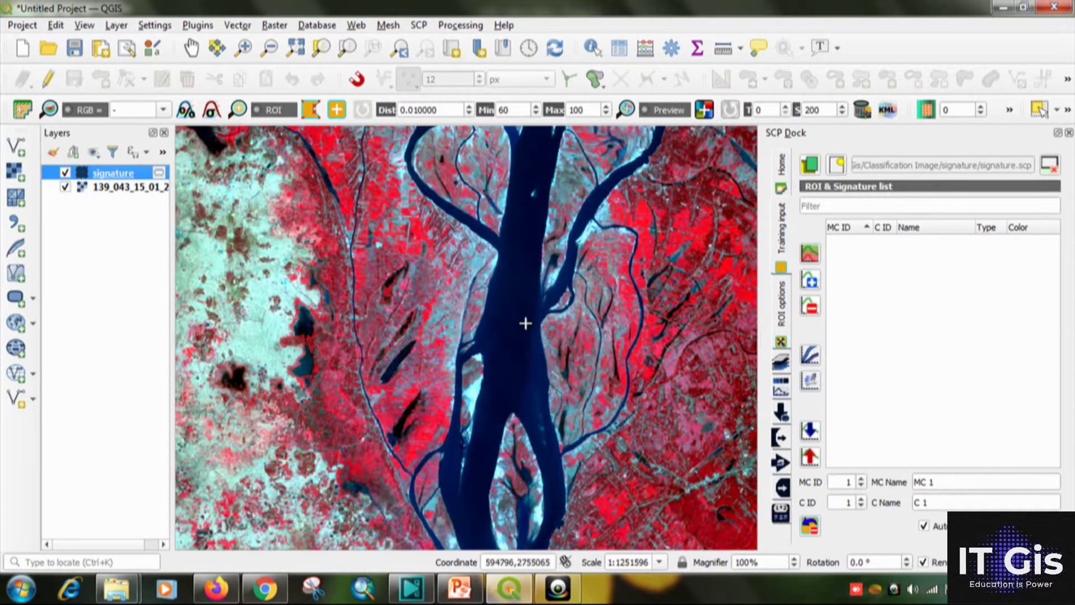
scroll(526, 323, up, 3)
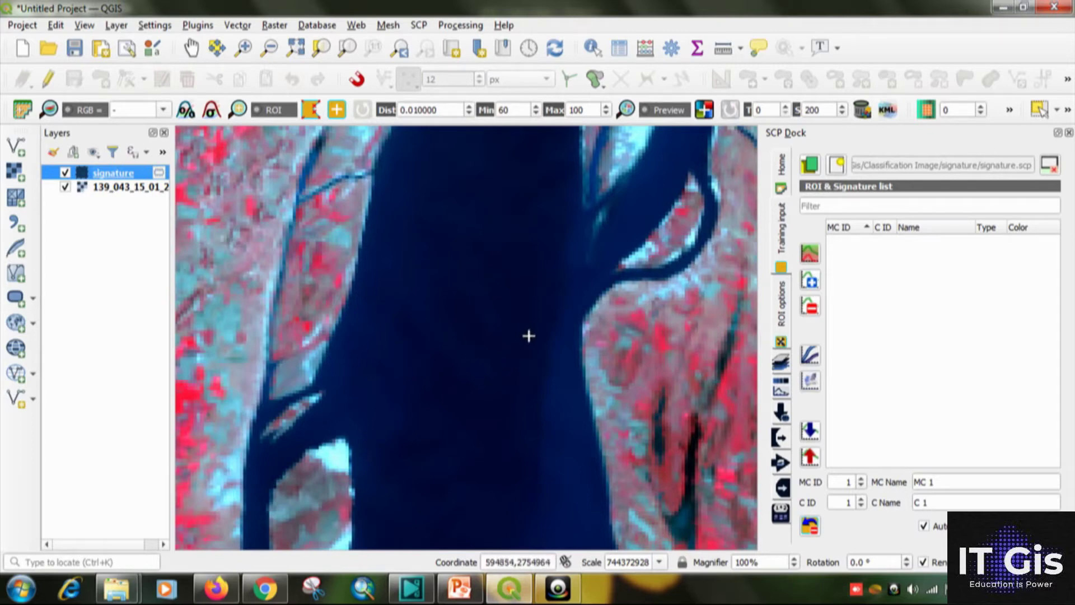
click(475, 255)
click(401, 284)
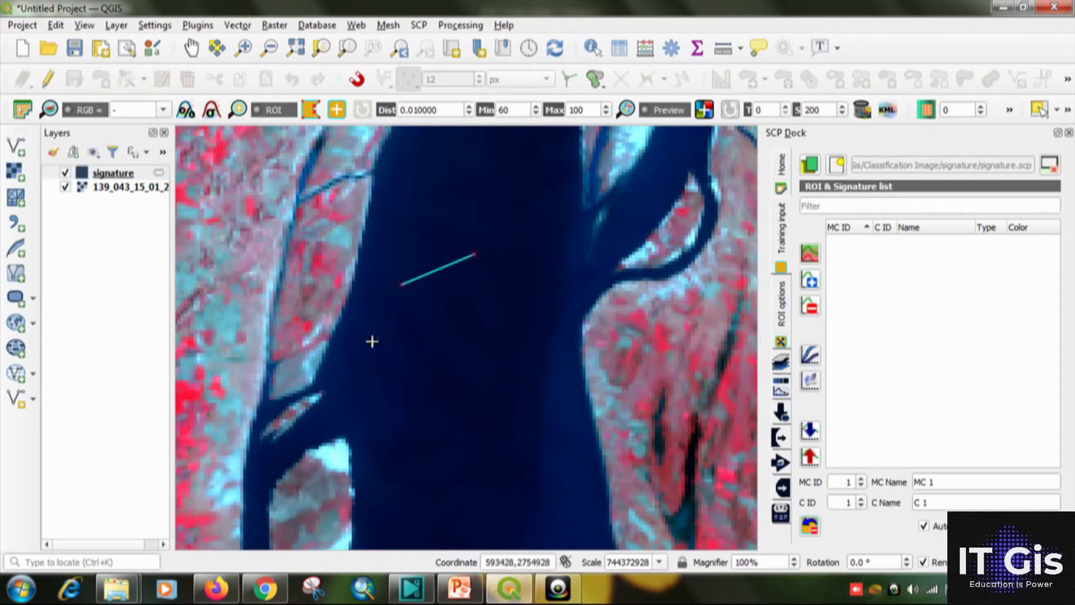
click(373, 352)
click(402, 400)
click(479, 429)
click(521, 391)
click(518, 362)
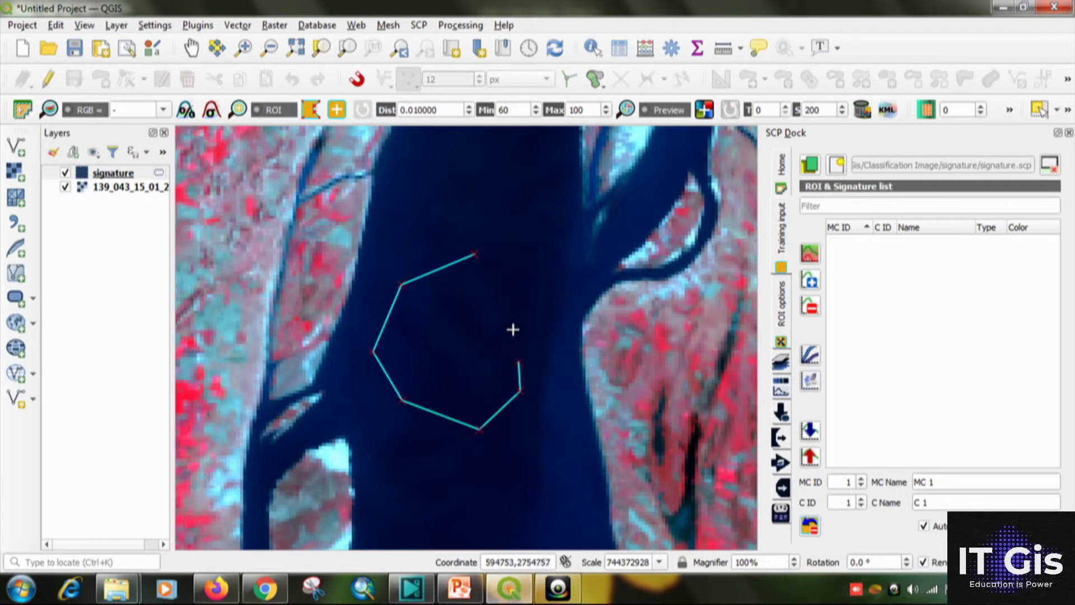
click(511, 311)
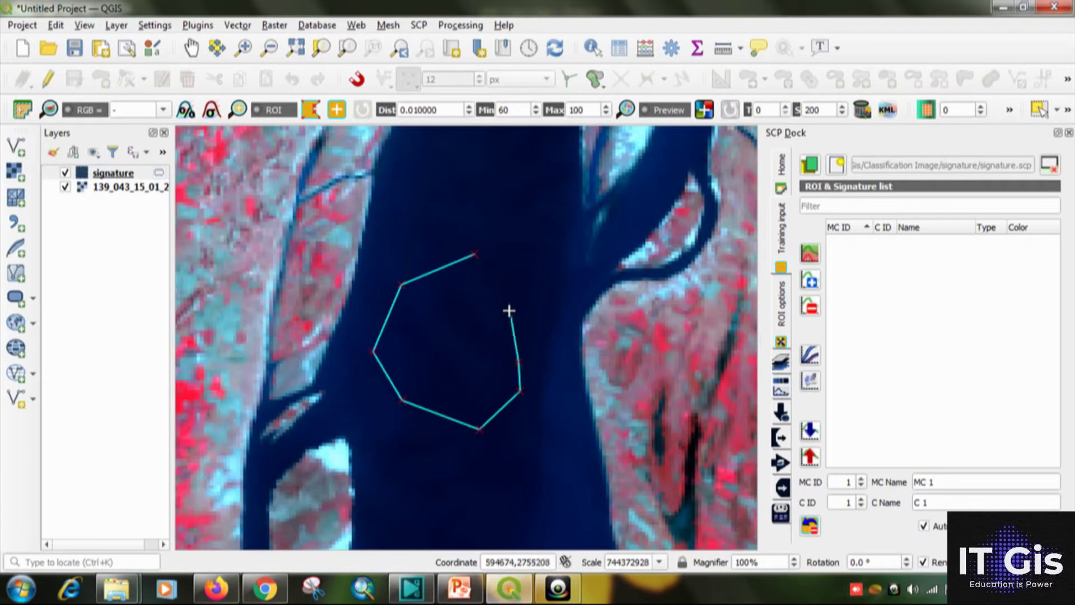
right_click(496, 268)
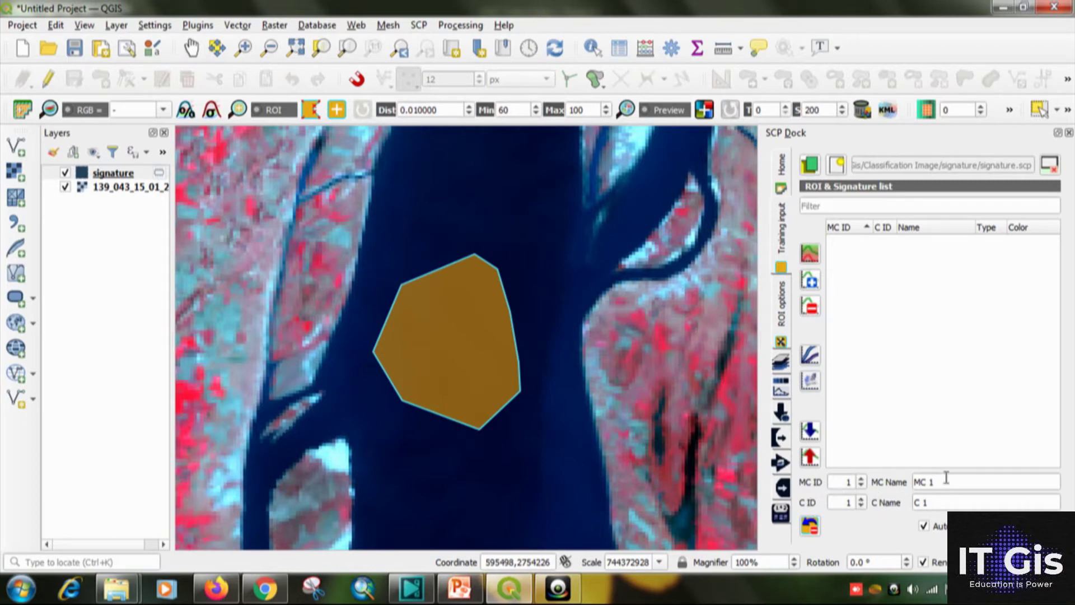
Name the ROI's macroclass and class both water and save it to the ROI & Signature list.
drag(943, 482, 893, 491)
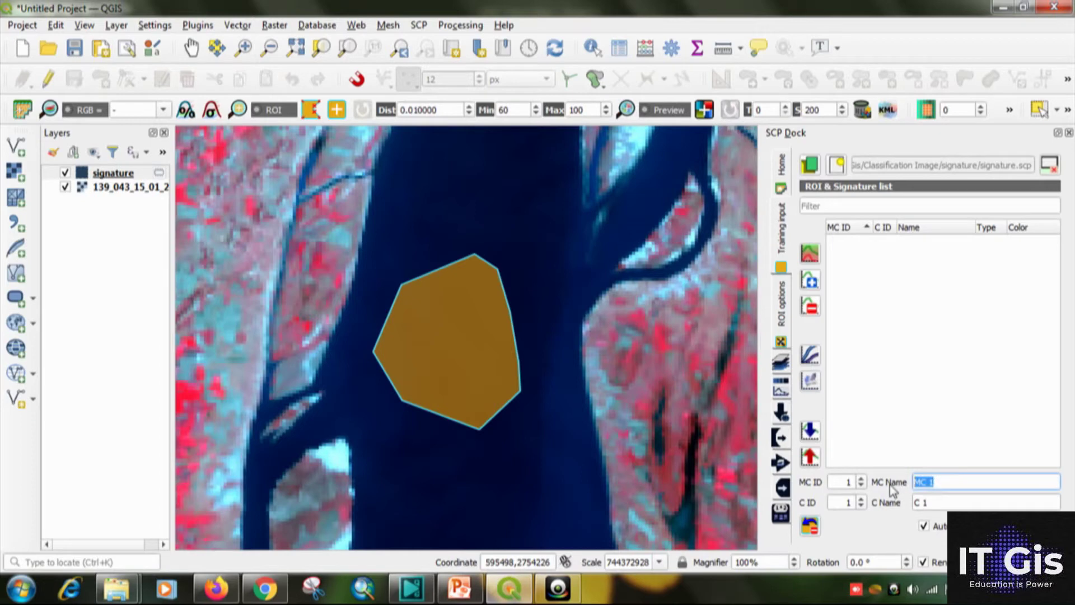
text(water)
drag(944, 482, 890, 506)
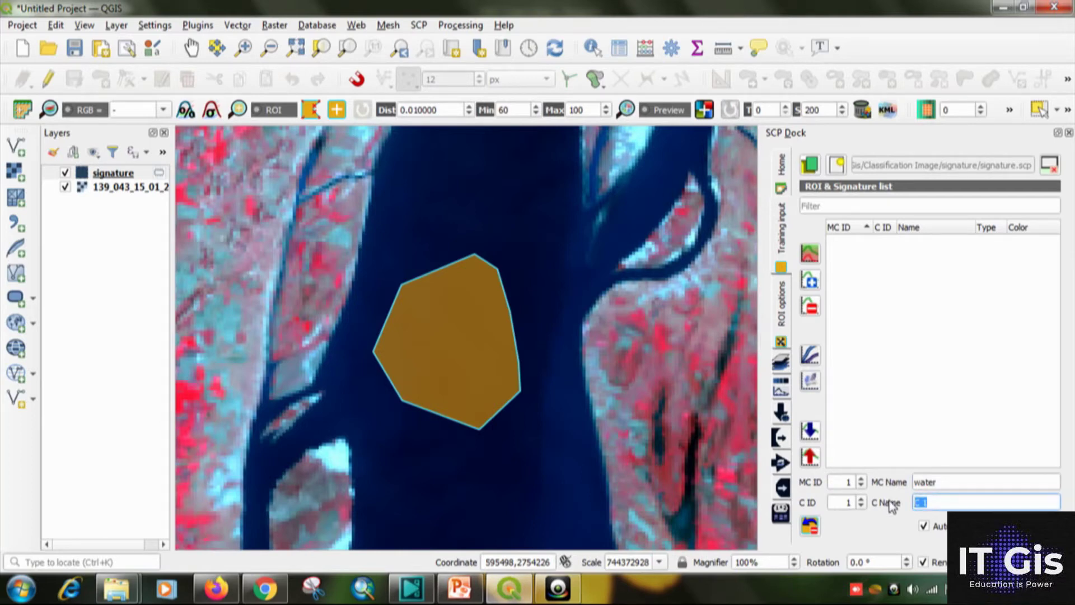
text(water)
click(1049, 526)
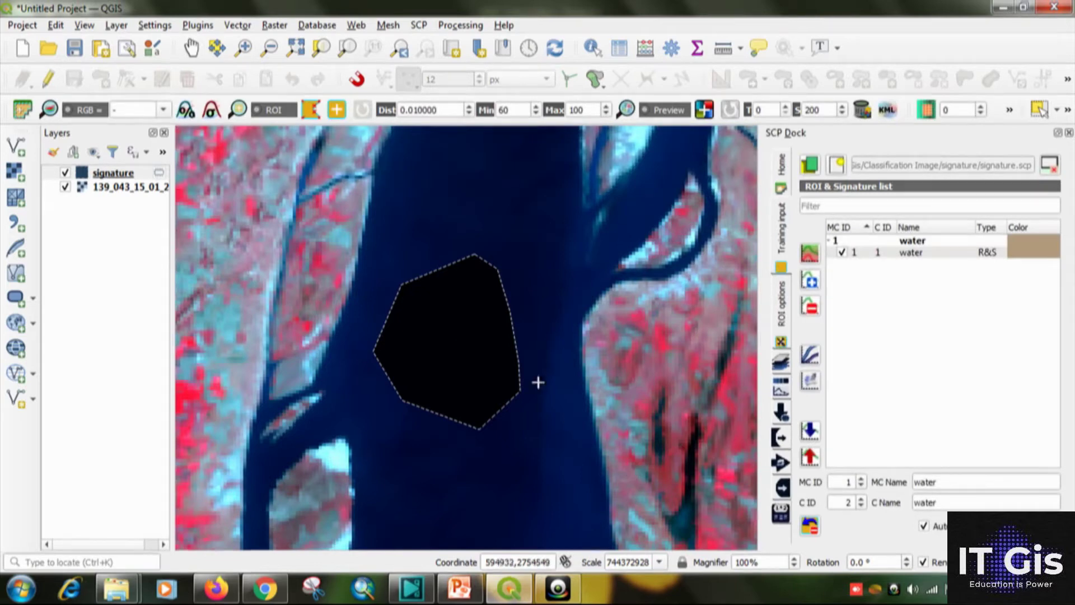
scroll(538, 382, up, 1)
scroll(537, 381, down, 3)
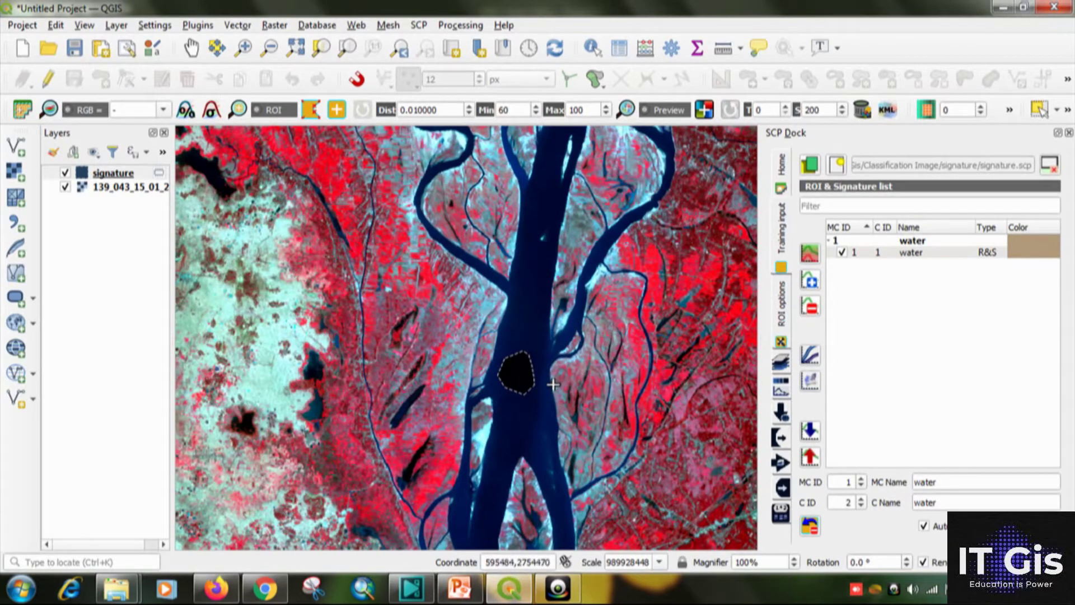
Draw a ten-vertex ROI polygon inside the dark lake west of the river and save it as water with class ID 1.
scroll(553, 382, down, 3)
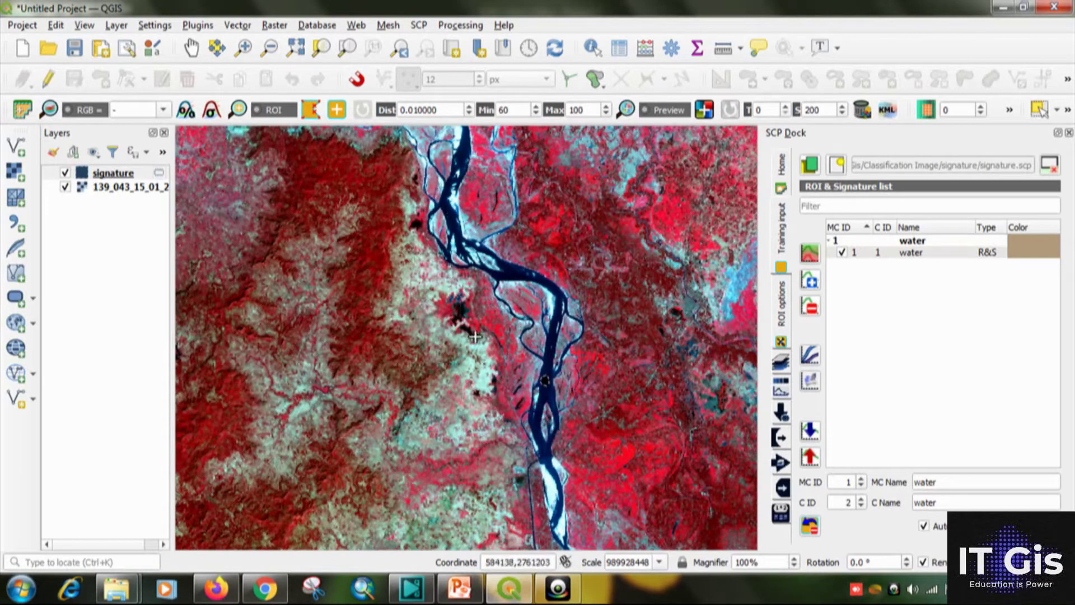
drag(235, 426, 375, 362)
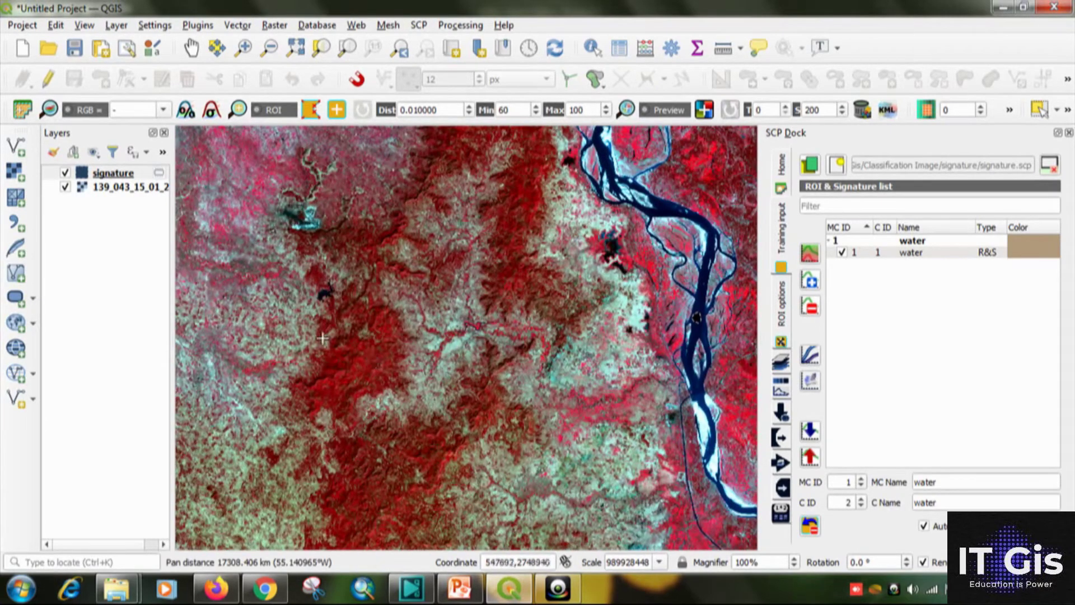
scroll(328, 271, up, 3)
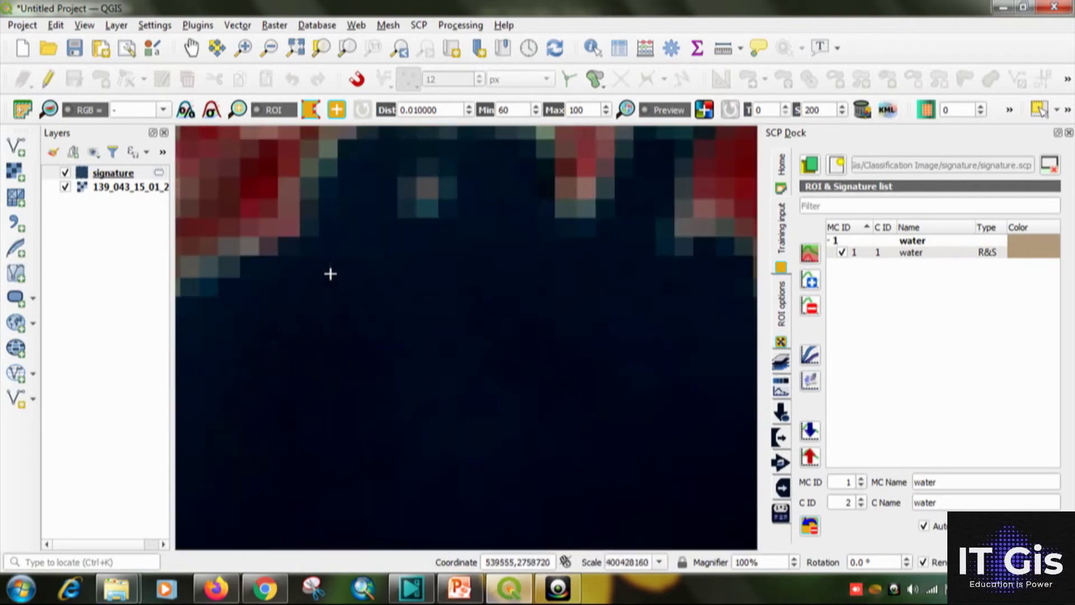
scroll(336, 276, down, 2)
click(355, 281)
click(303, 311)
click(267, 366)
click(263, 397)
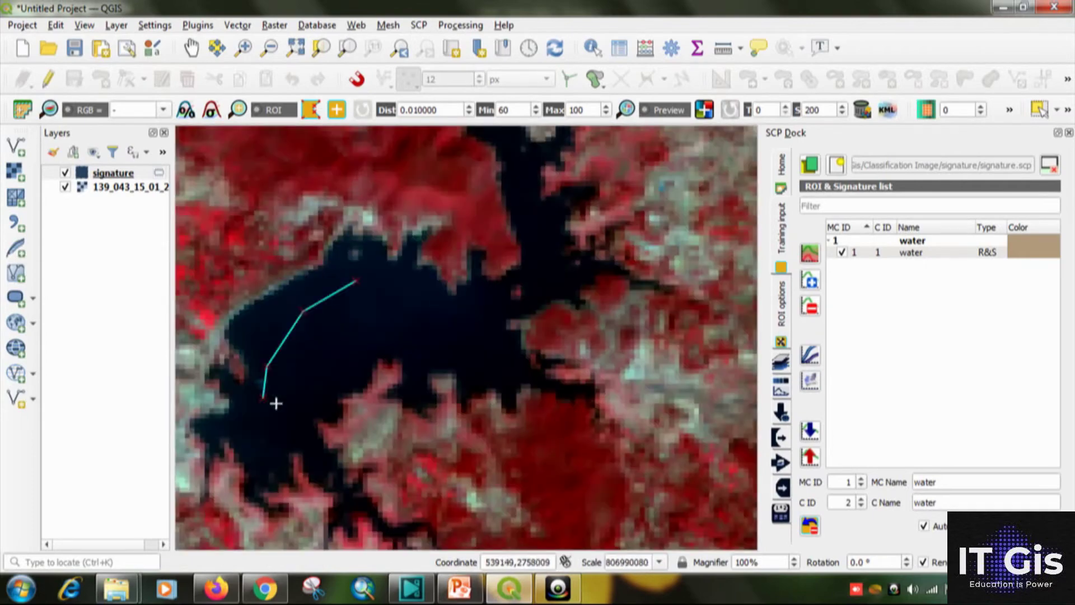
click(303, 395)
click(368, 347)
click(396, 334)
click(412, 329)
click(412, 294)
right_click(372, 284)
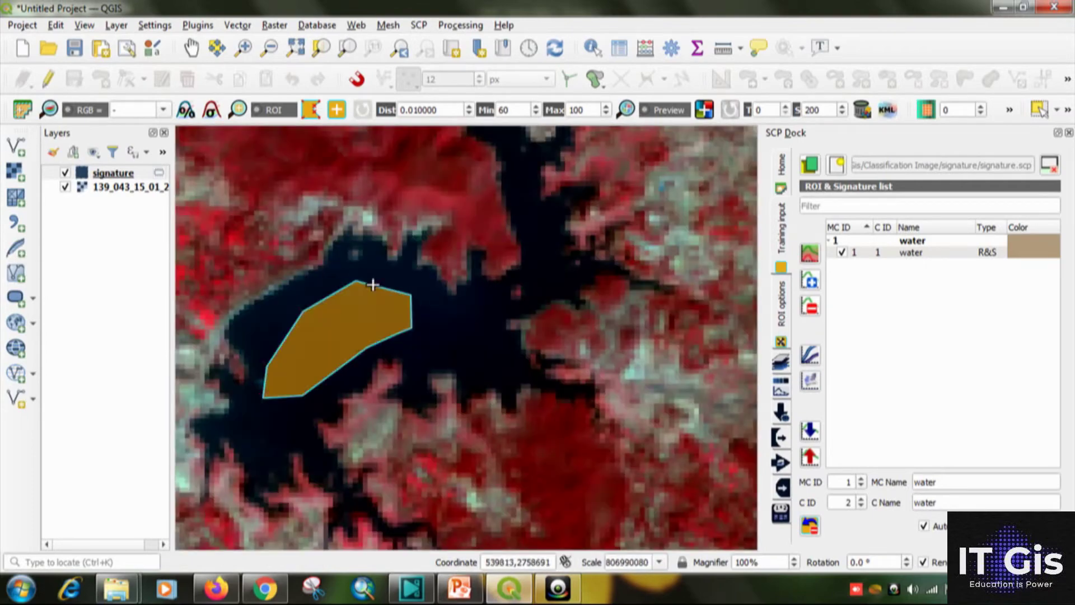
click(862, 506)
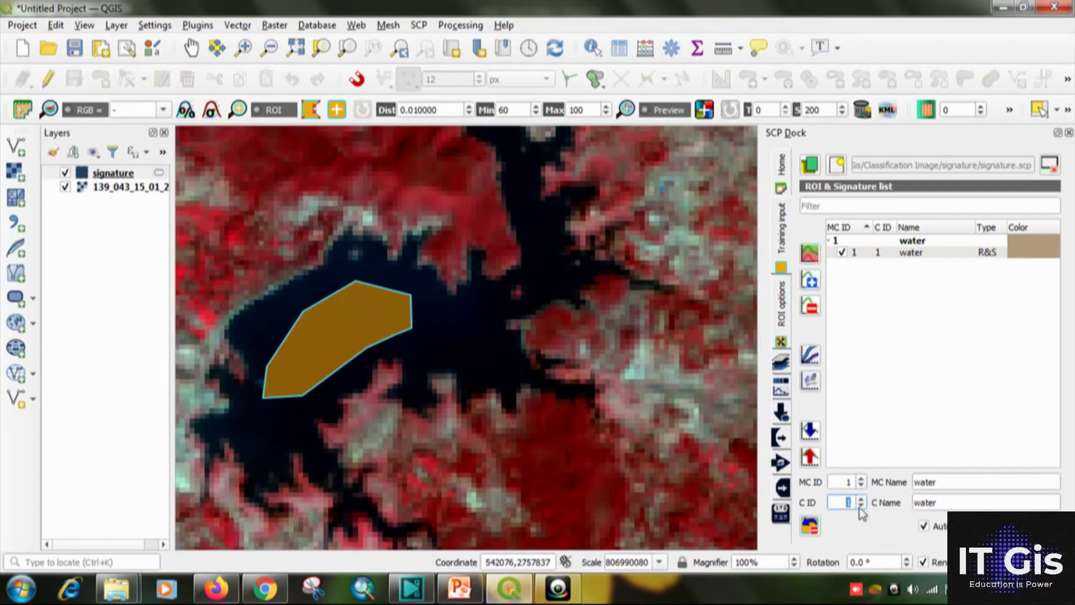
click(1049, 526)
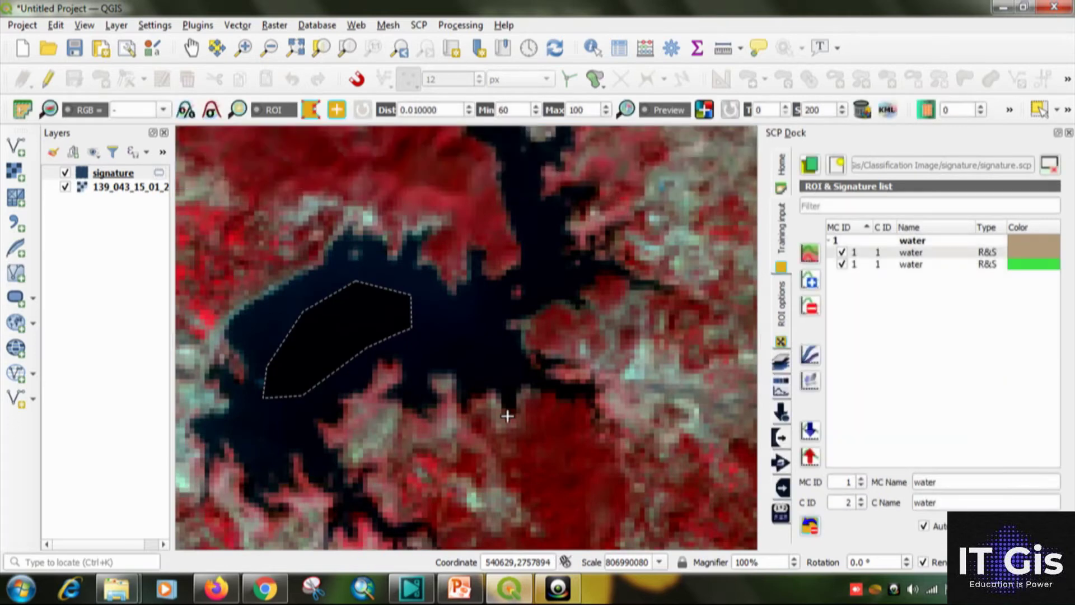
Draw a seven-vertex ROI polygon in the blue river channel beside the long sandbar and save it as water with class ID 1.
scroll(507, 416, down, 5)
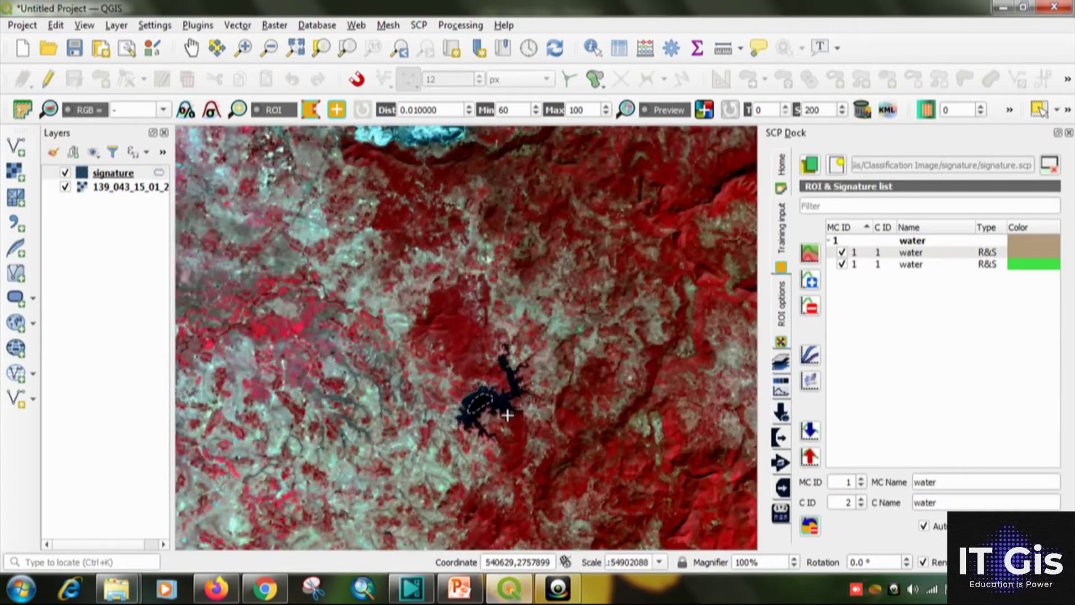
scroll(445, 368, up, 10)
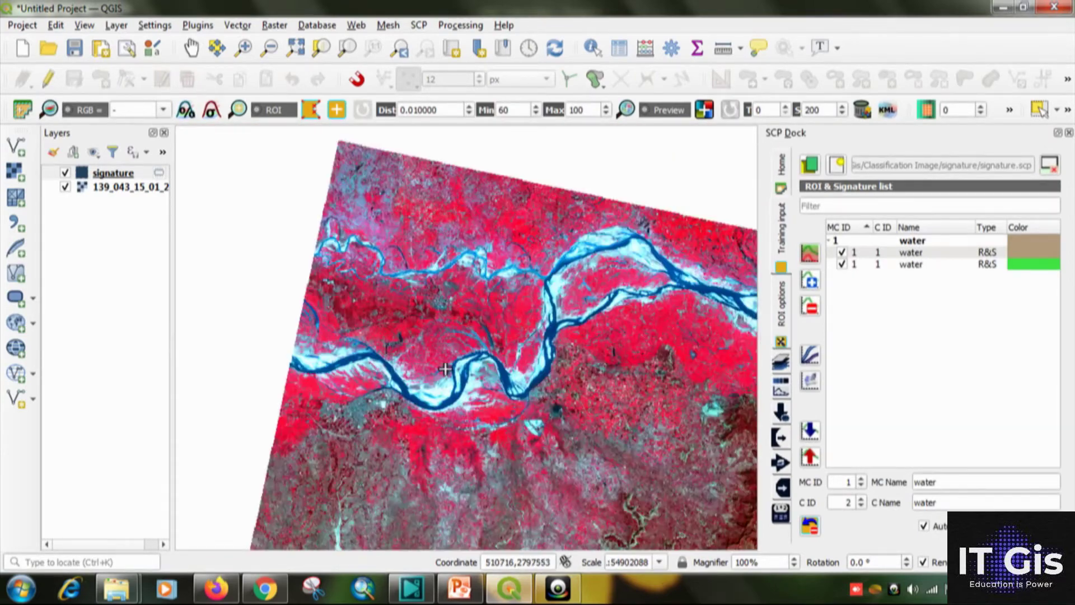
drag(593, 364, 418, 128)
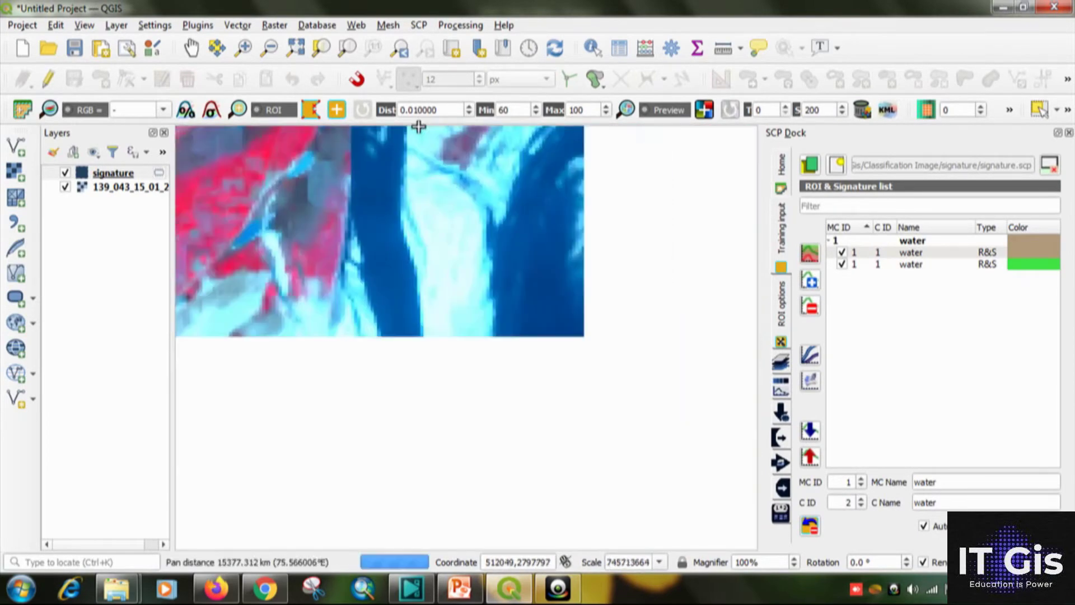
click(547, 321)
click(520, 368)
click(514, 418)
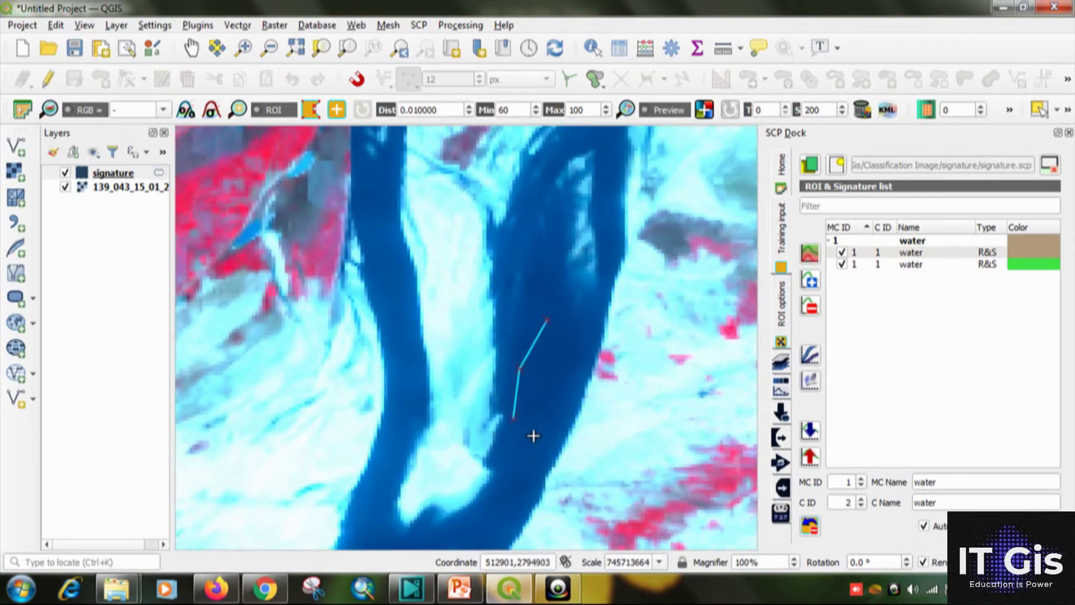
click(514, 447)
click(555, 418)
click(590, 384)
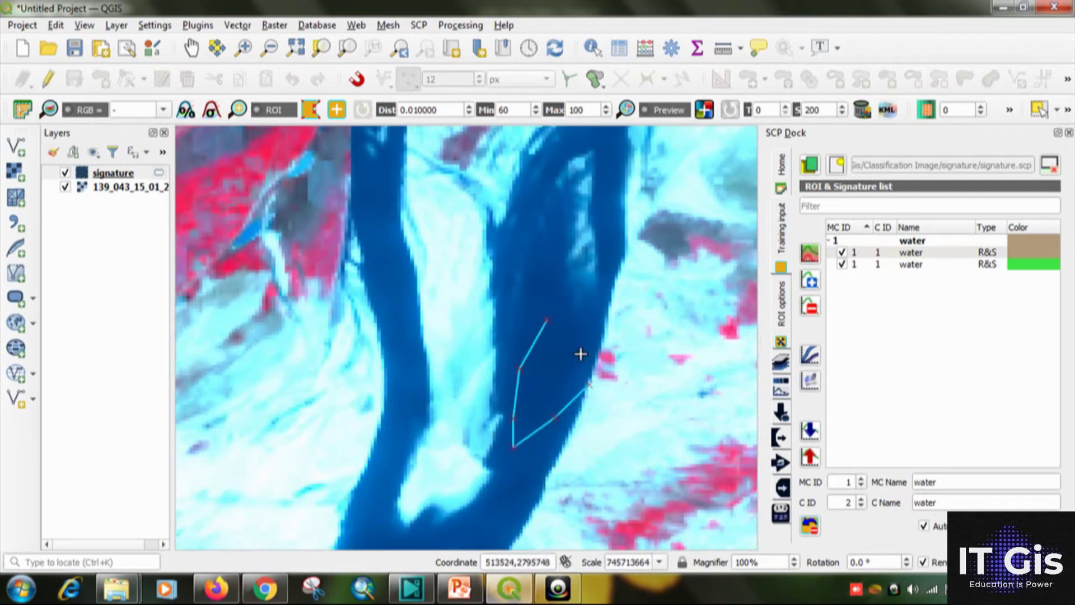
right_click(570, 323)
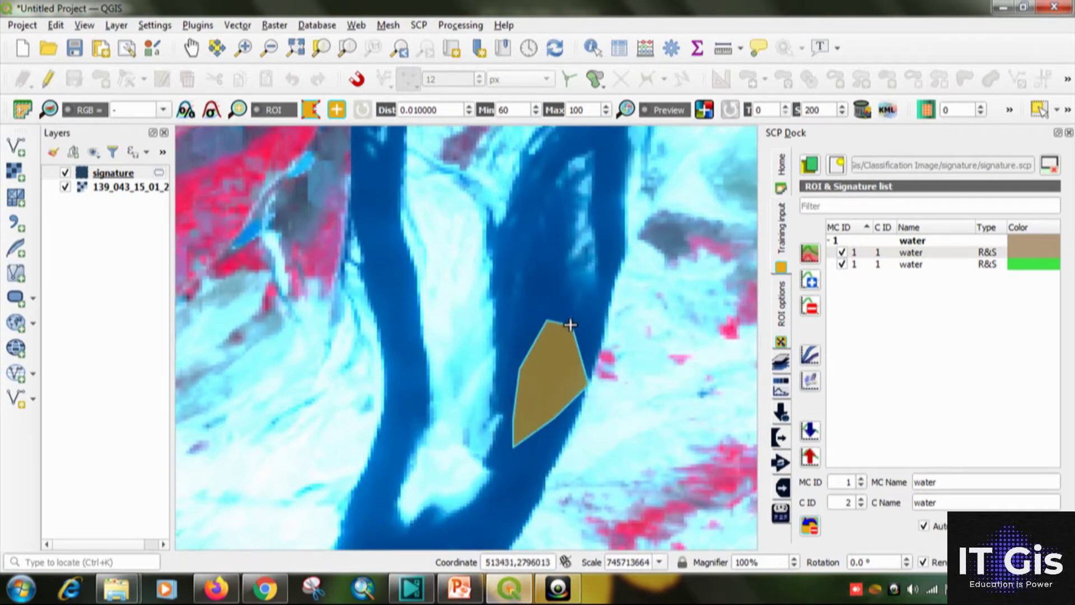
click(861, 506)
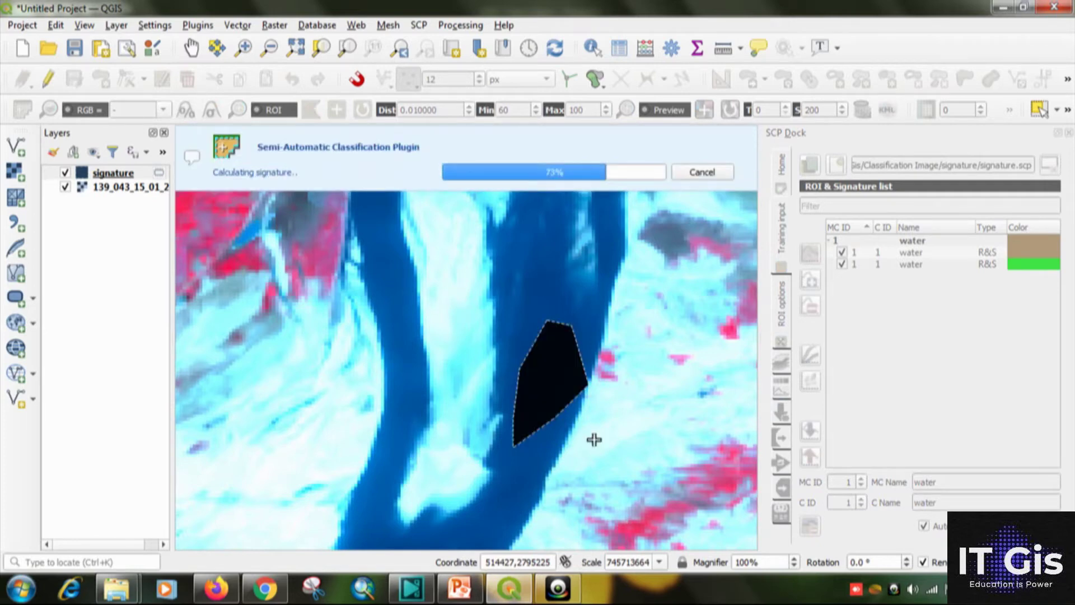
Draw a ROI polygon inside the large dark reservoir at the image's southern edge and save it as water with class ID 1.
scroll(594, 439, down, 3)
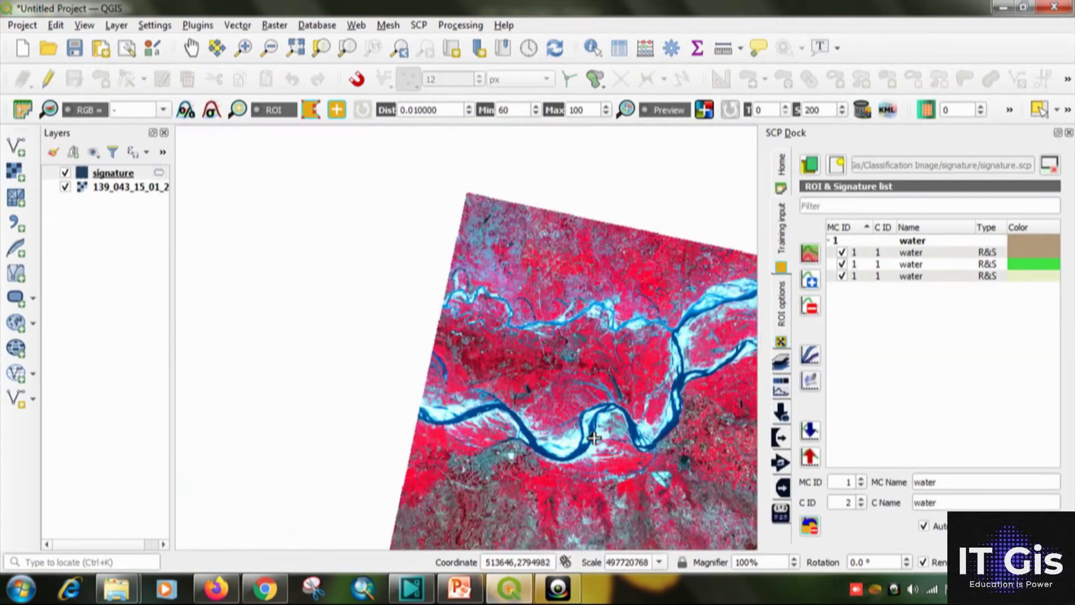
scroll(594, 440, down, 2)
scroll(595, 522, up, 6)
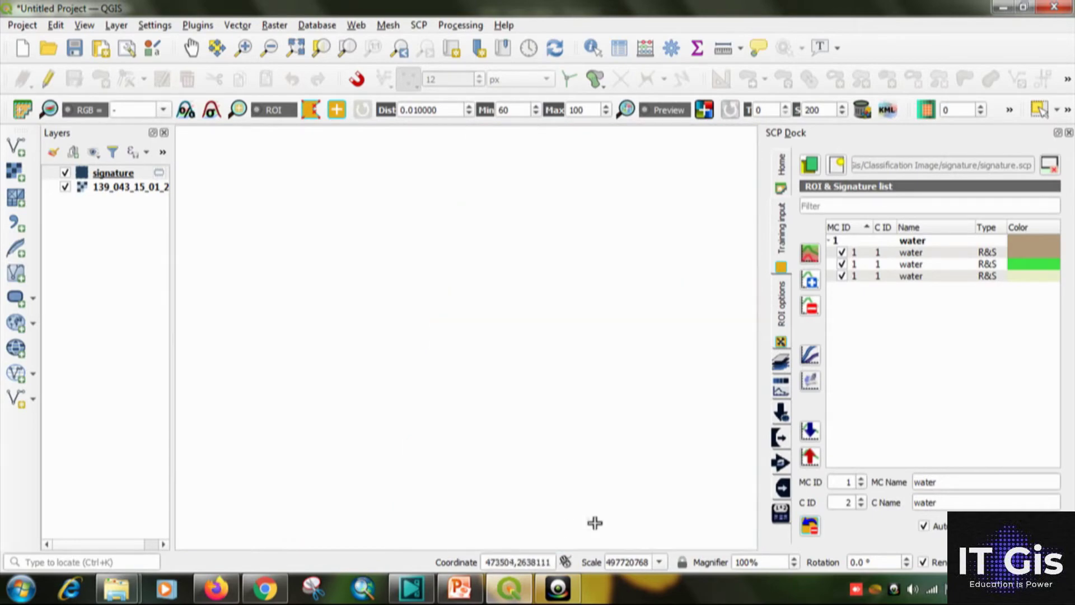
scroll(525, 312, up, 5)
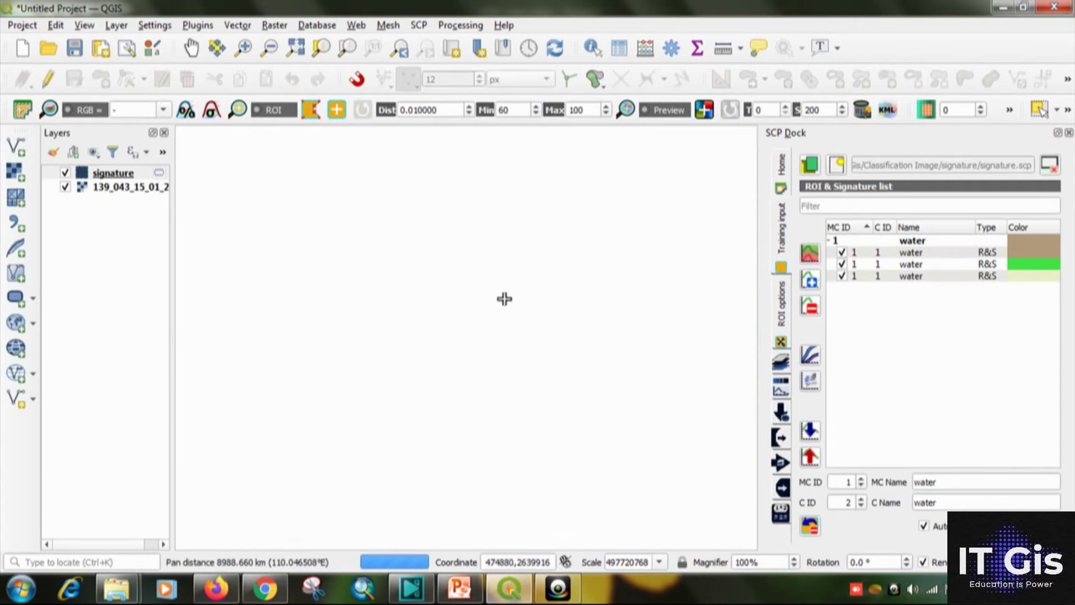
scroll(525, 312, down, 4)
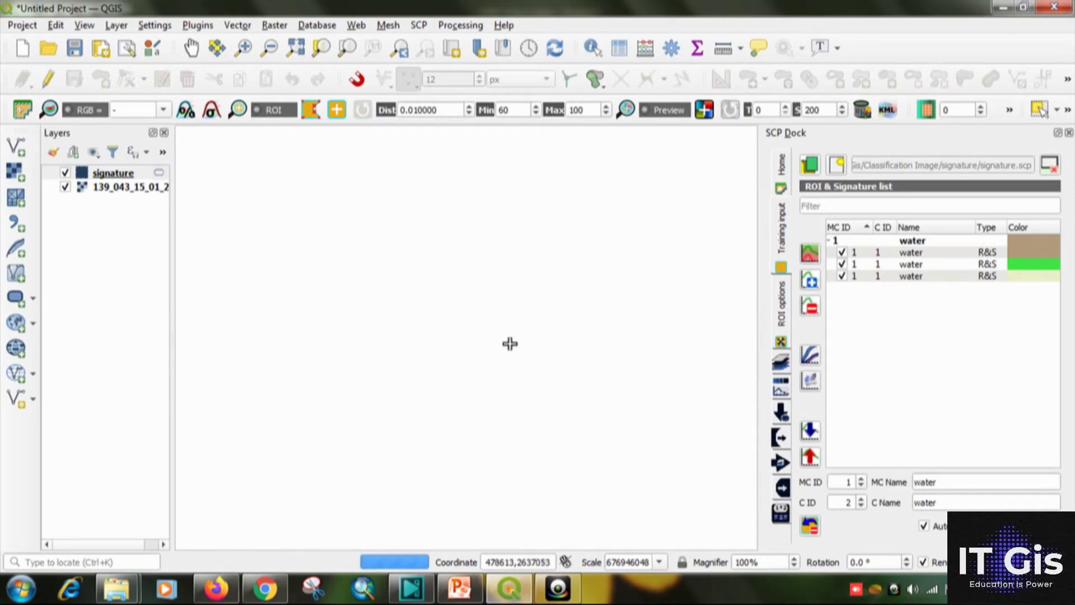
click(485, 318)
click(502, 314)
click(540, 332)
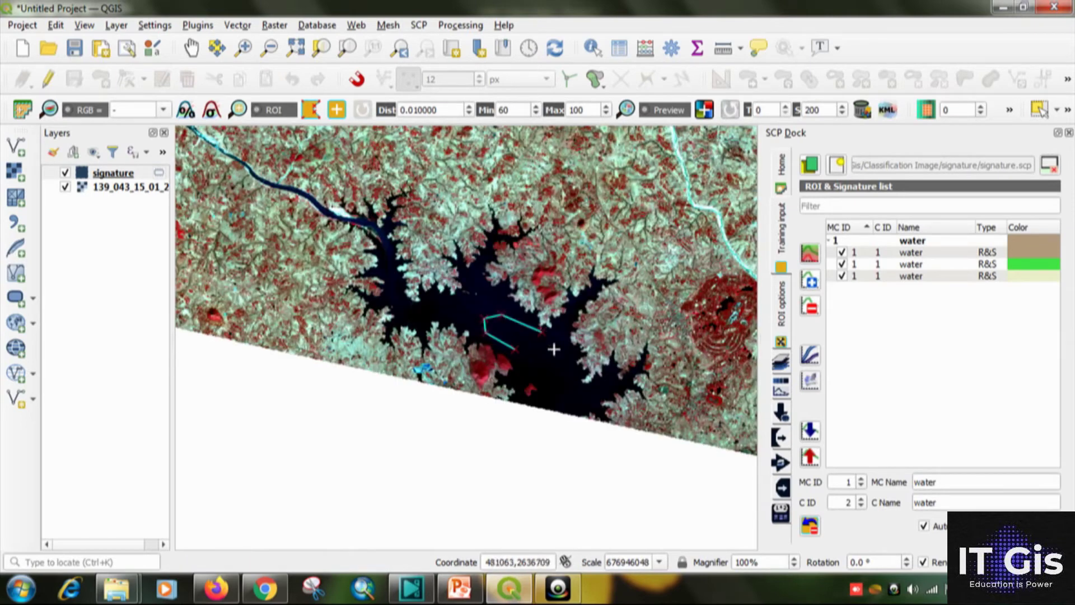
click(555, 351)
click(551, 365)
click(539, 366)
click(528, 366)
right_click(526, 354)
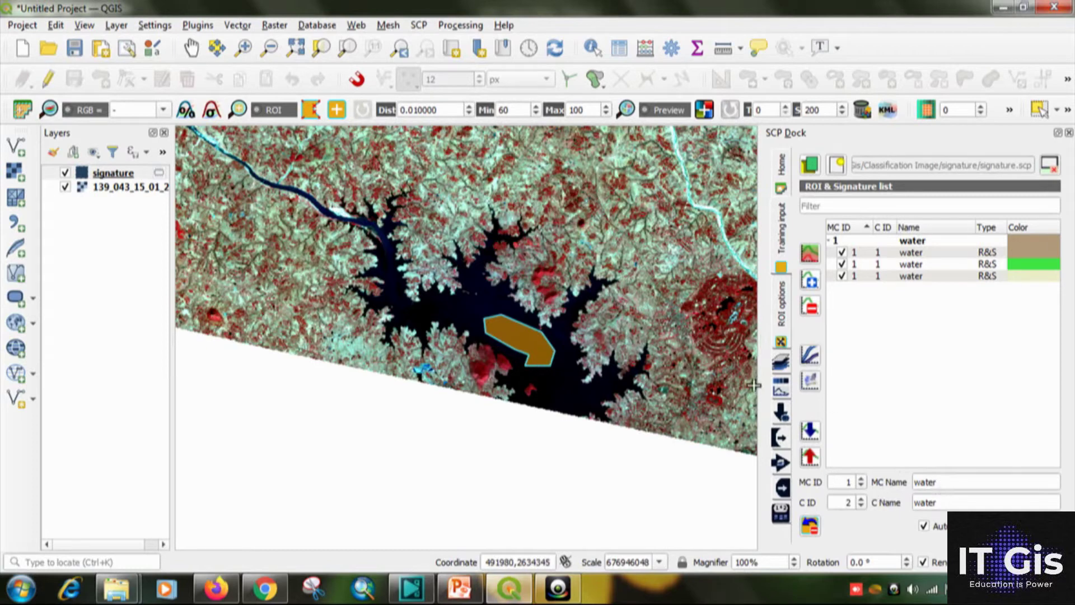
click(861, 507)
click(809, 525)
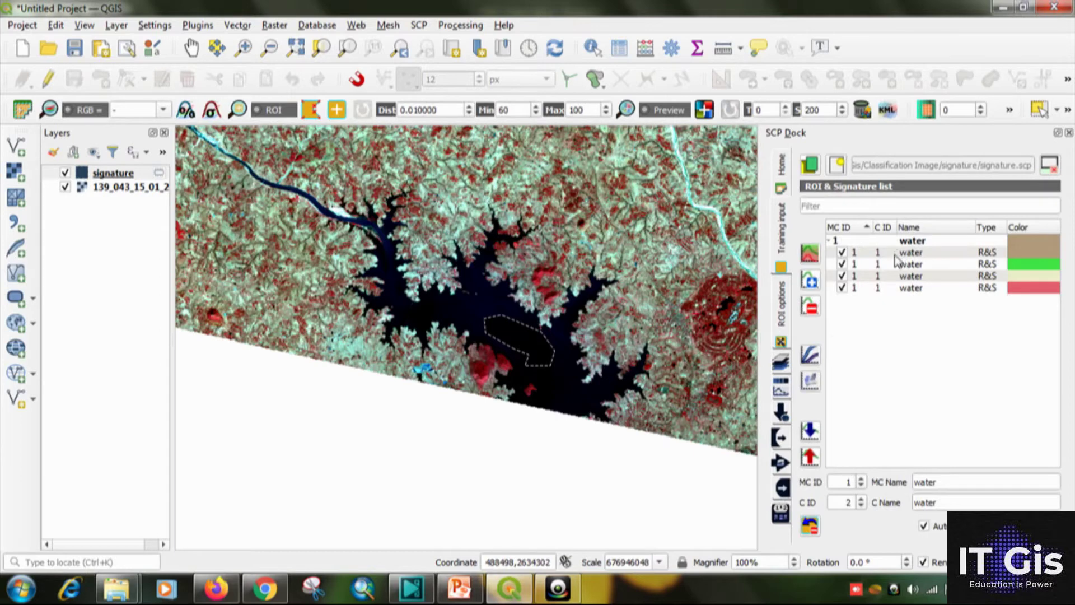
Merge the four water signatures in the ROI & Signature list into one.
drag(889, 312, 889, 253)
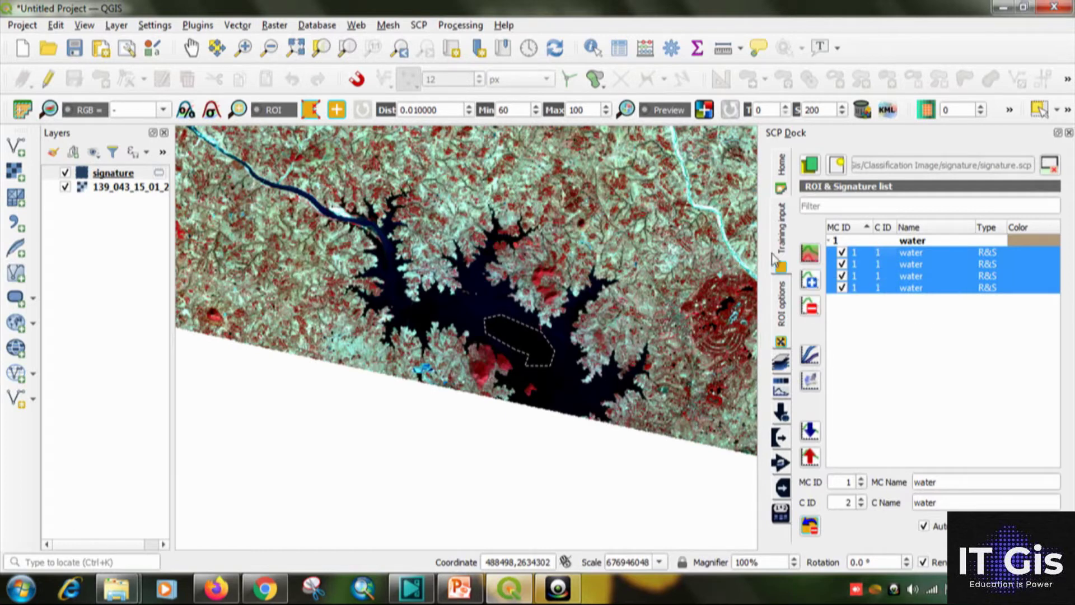
click(806, 260)
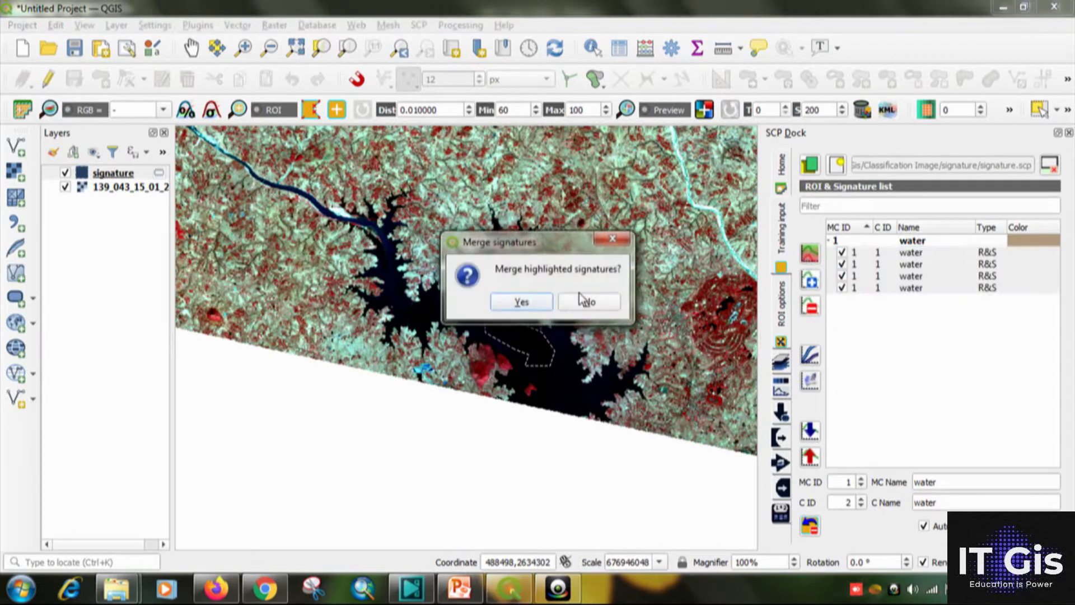
click(522, 302)
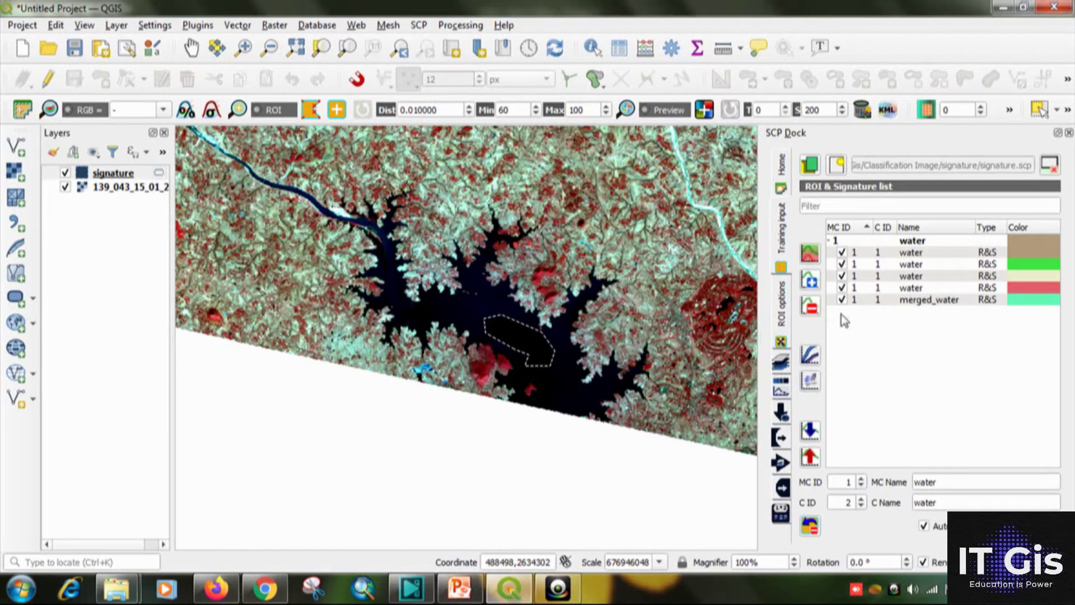
Delete the four individual water signatures from the list, keeping only merged_water.
drag(897, 255, 899, 289)
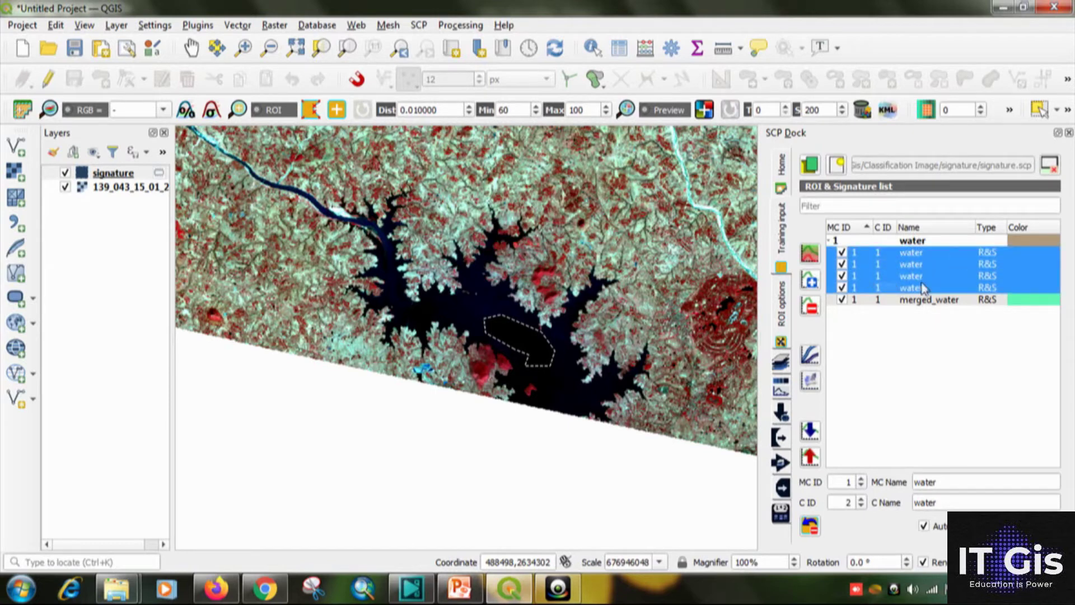
click(808, 309)
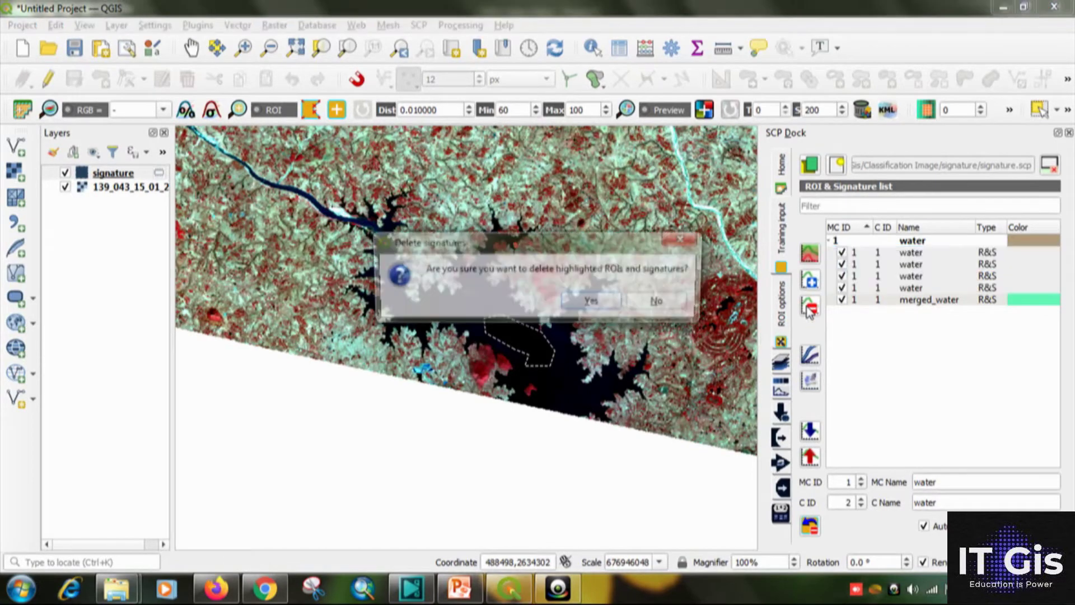
click(586, 302)
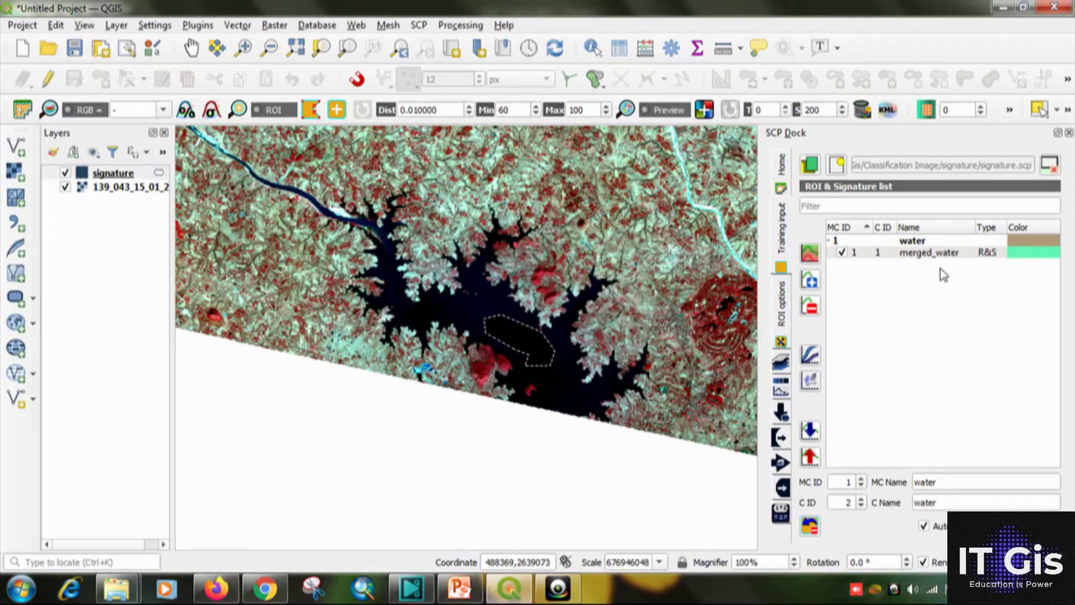
Draw a closed ROI polygon on the bright white sand of the riverbed near the image's southern edge.
scroll(563, 299, down, 1)
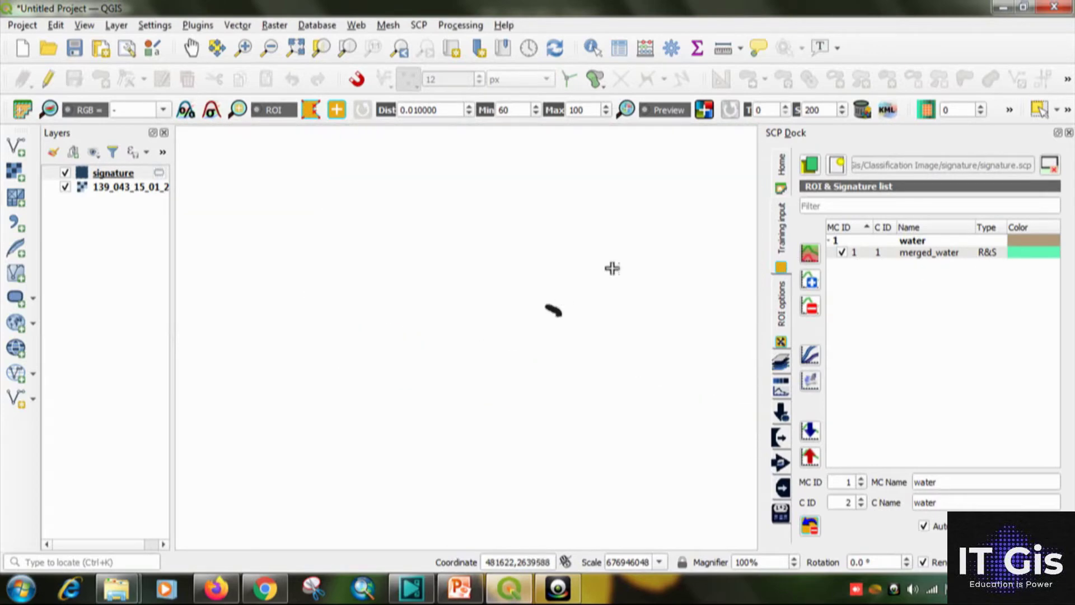
drag(668, 222, 485, 353)
scroll(486, 352, up, 2)
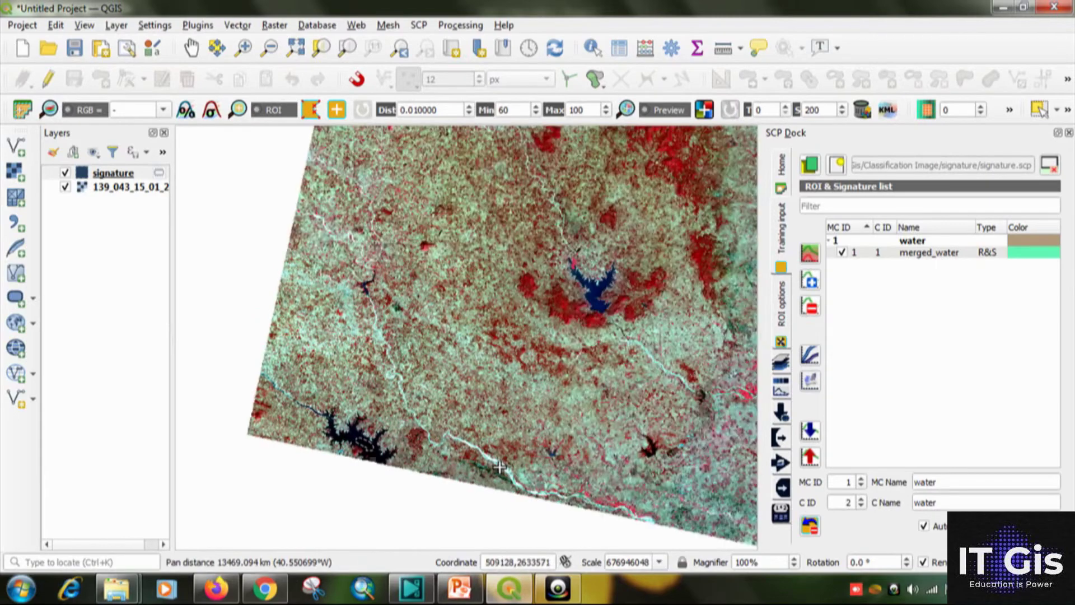
scroll(499, 446, up, 3)
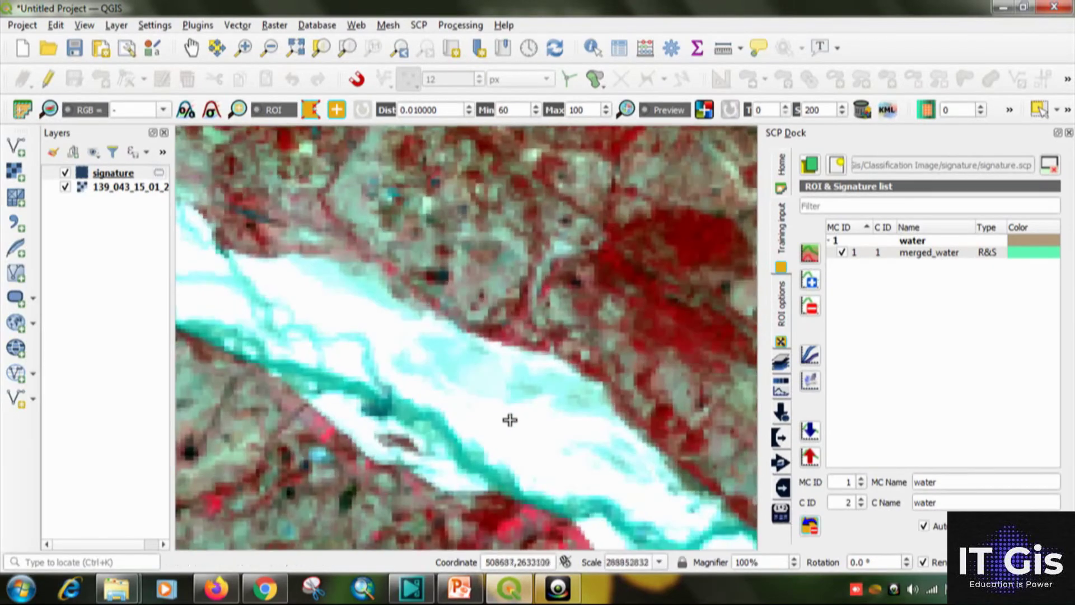
click(533, 459)
click(490, 433)
click(486, 411)
click(514, 397)
click(594, 431)
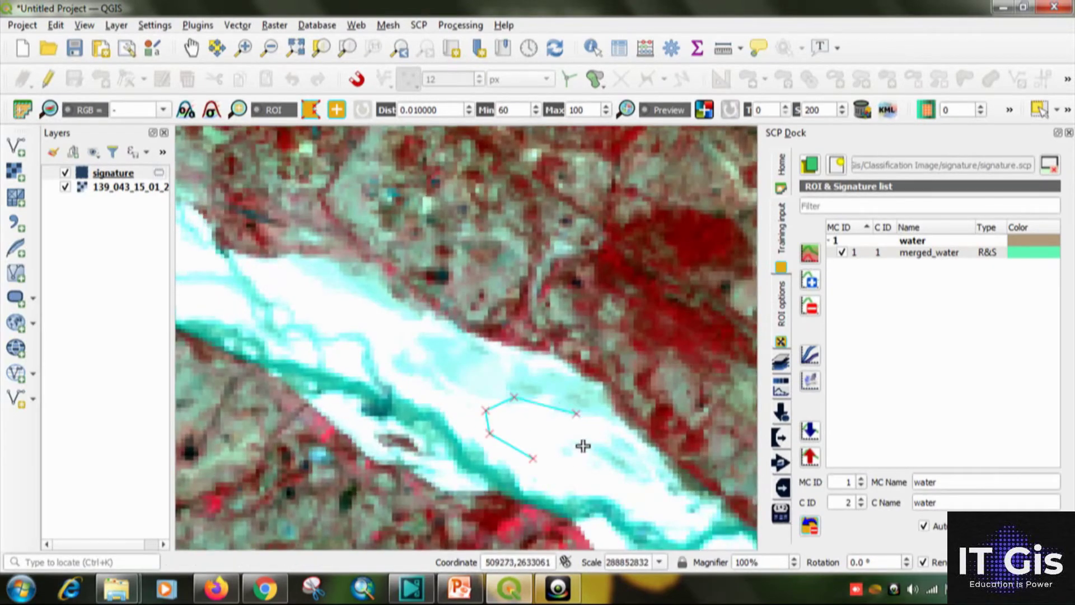
click(563, 464)
right_click(557, 455)
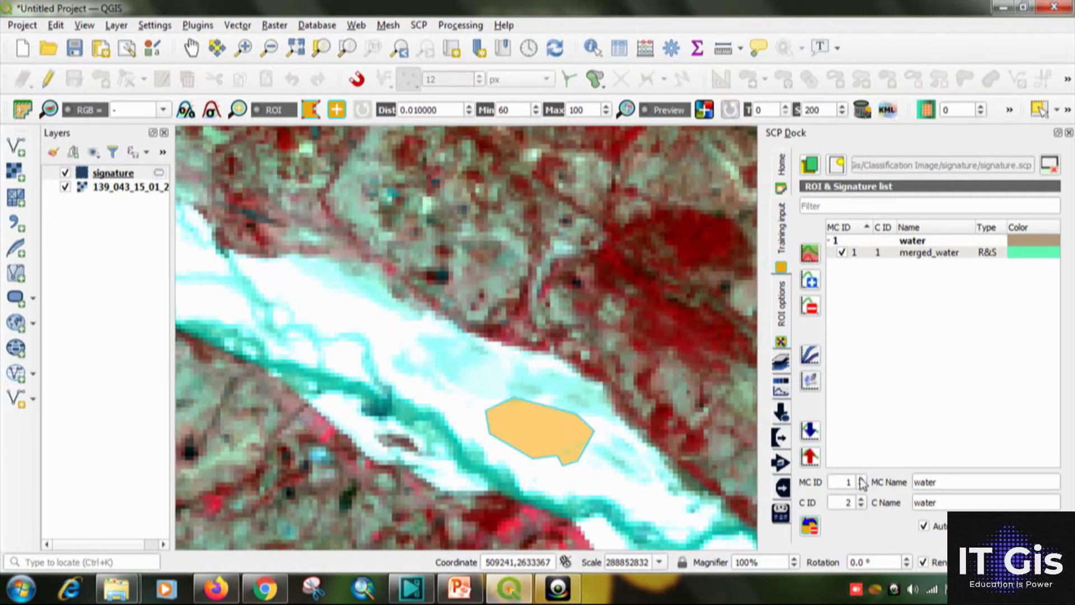
Set the new ROI's macroclass ID to 2 and name both its macroclass and class sand.
click(861, 480)
click(943, 483)
drag(942, 483, 898, 489)
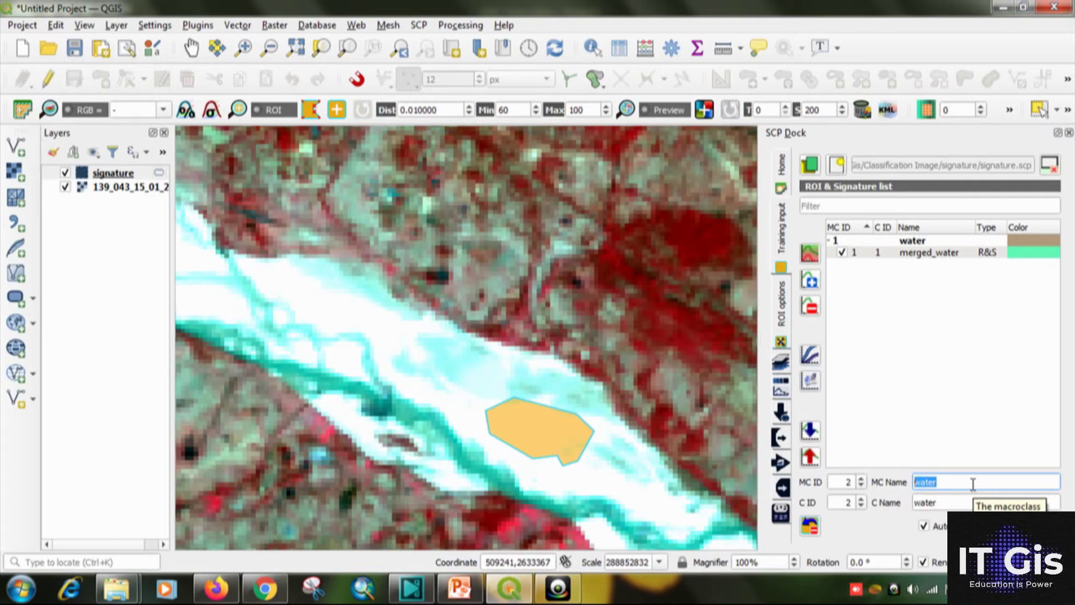
text(sand)
drag(974, 483, 874, 481)
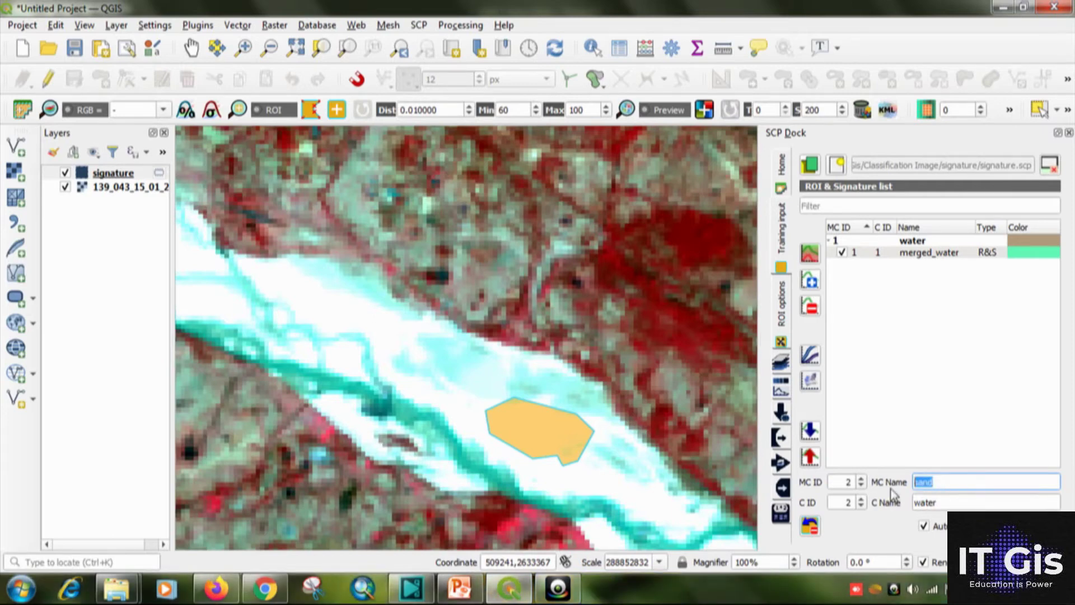
key(ctrl+c)
double_click(925, 503)
key(ctrl+v)
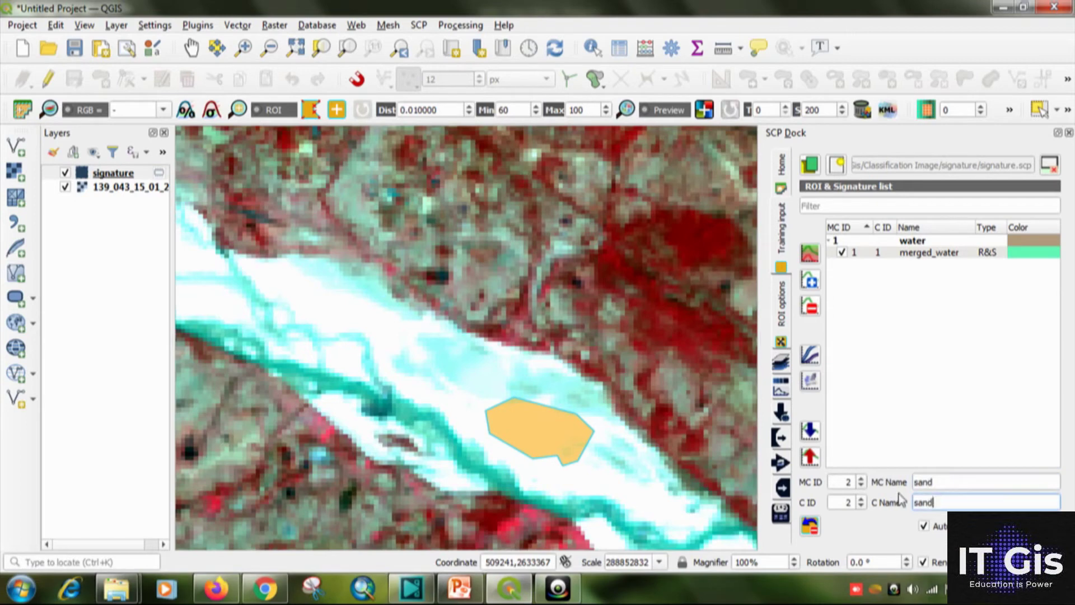
Save the riverbed ROI as a sand signature in the training input list.
click(810, 526)
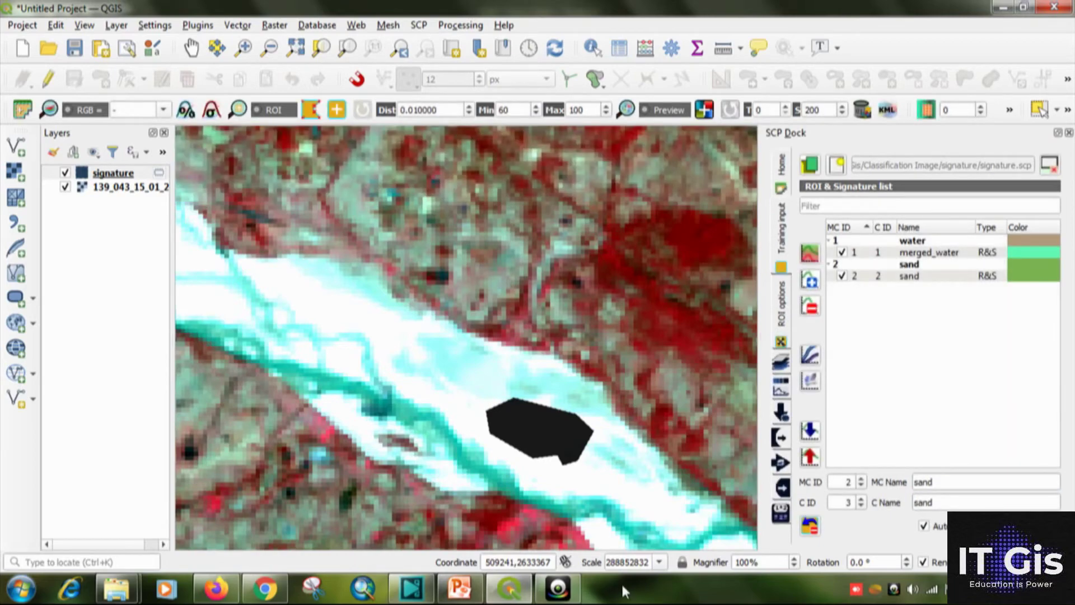
Draw a second closed sand ROI polygon on the large white sandbar between the dark blue channels of the northeastern river.
scroll(519, 387, up, 1)
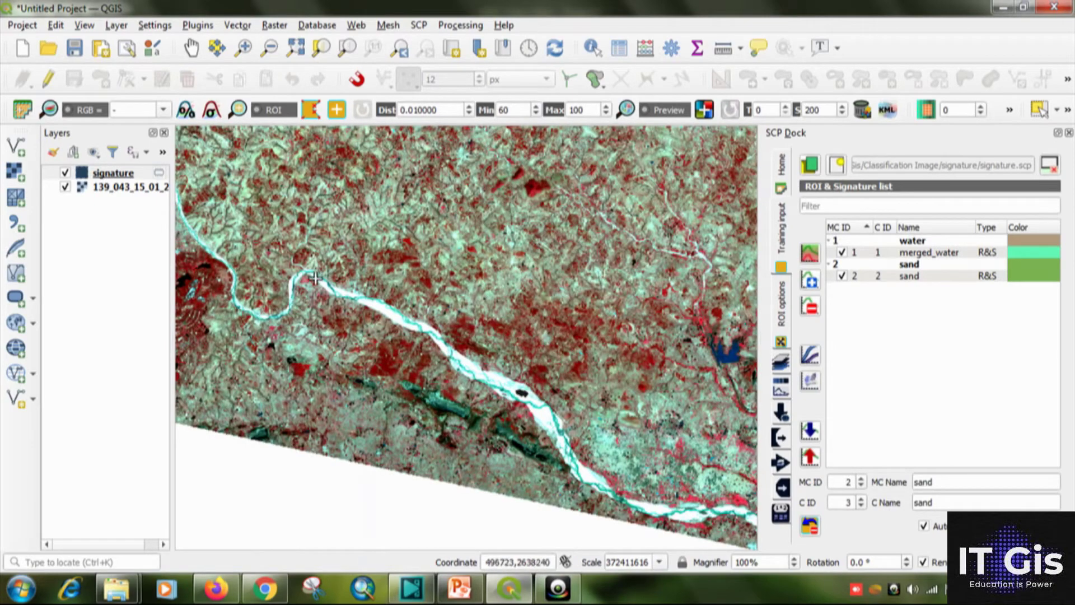
drag(326, 245, 320, 491)
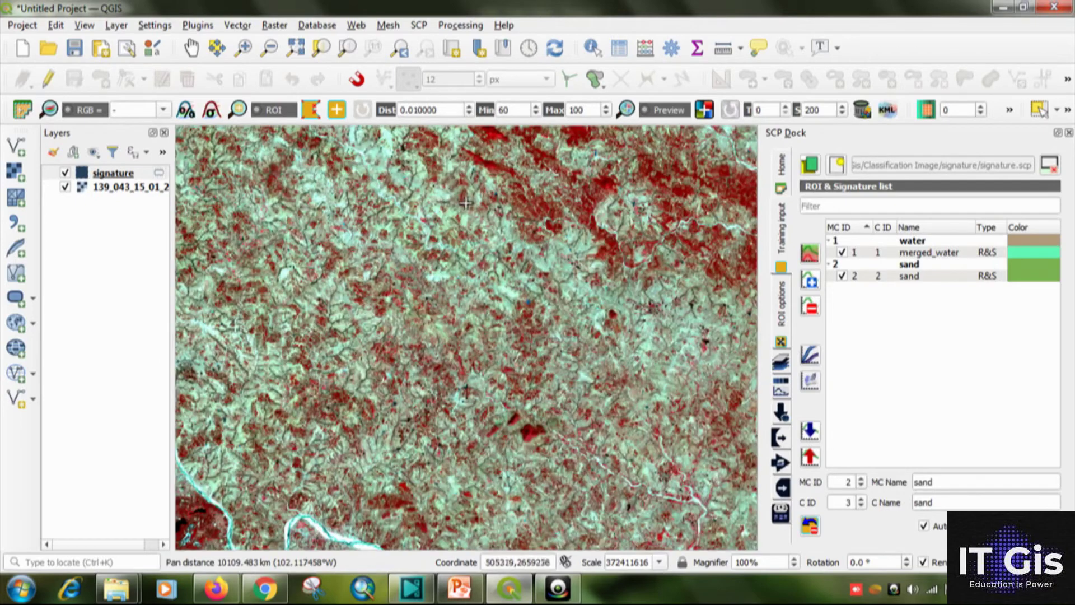
drag(465, 204, 613, 255)
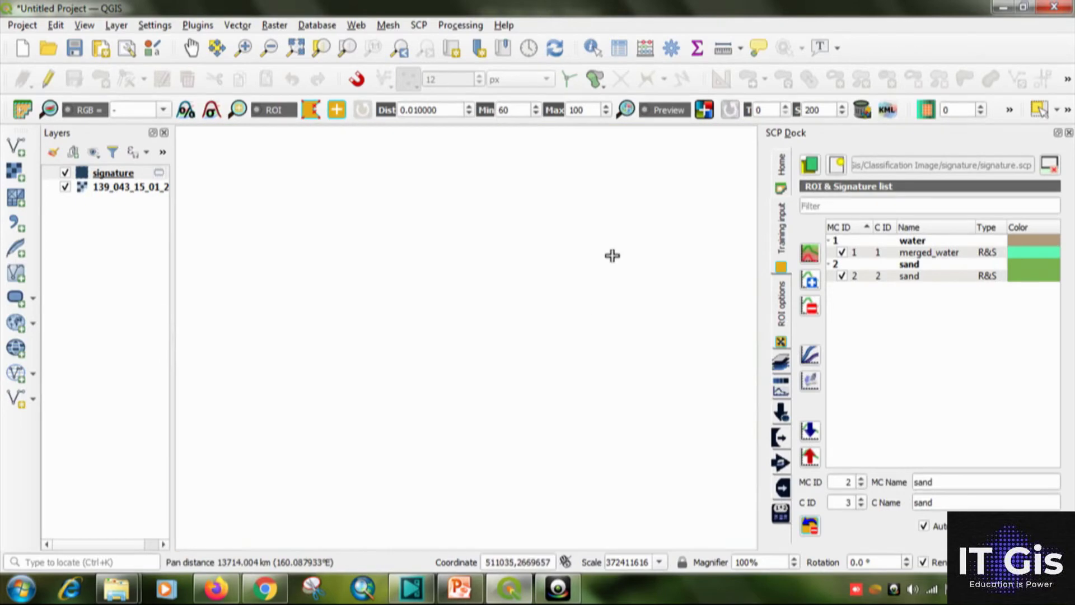
drag(616, 203, 523, 319)
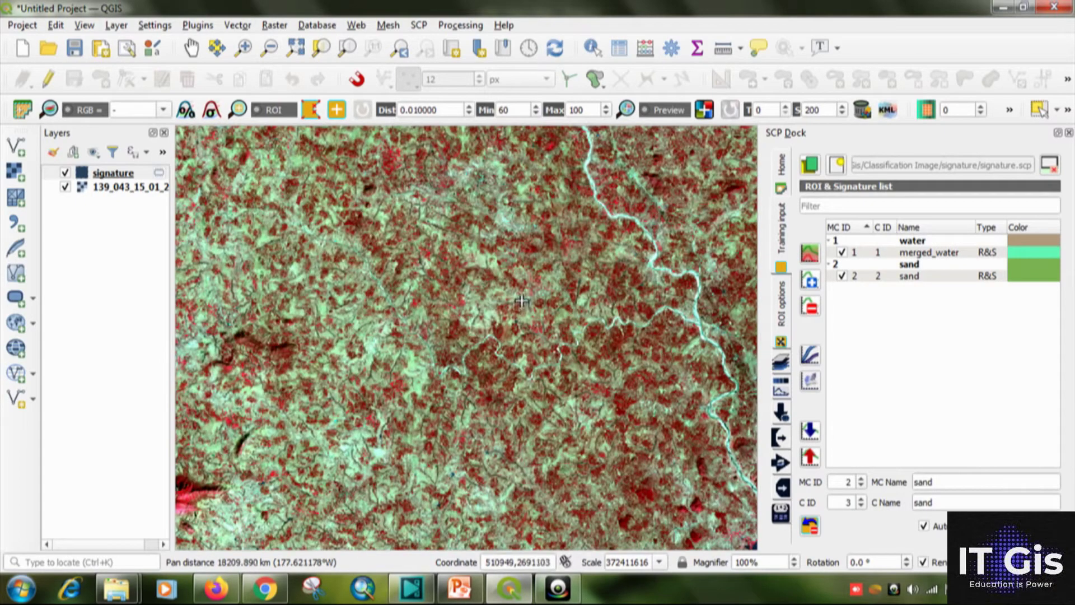
scroll(522, 305, down, 3)
drag(607, 187, 464, 479)
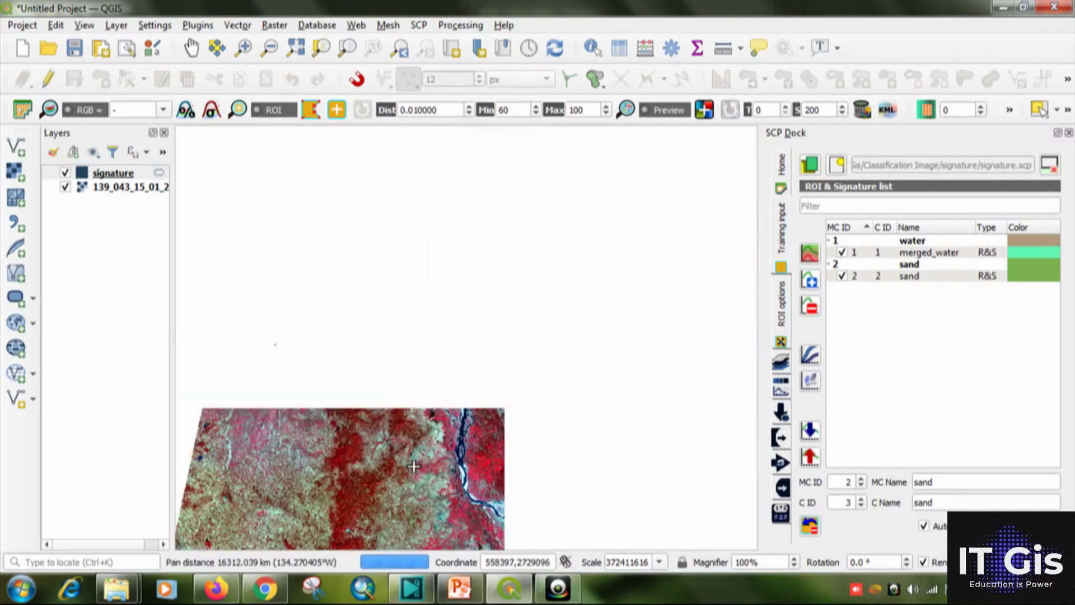
scroll(464, 480, up, 3)
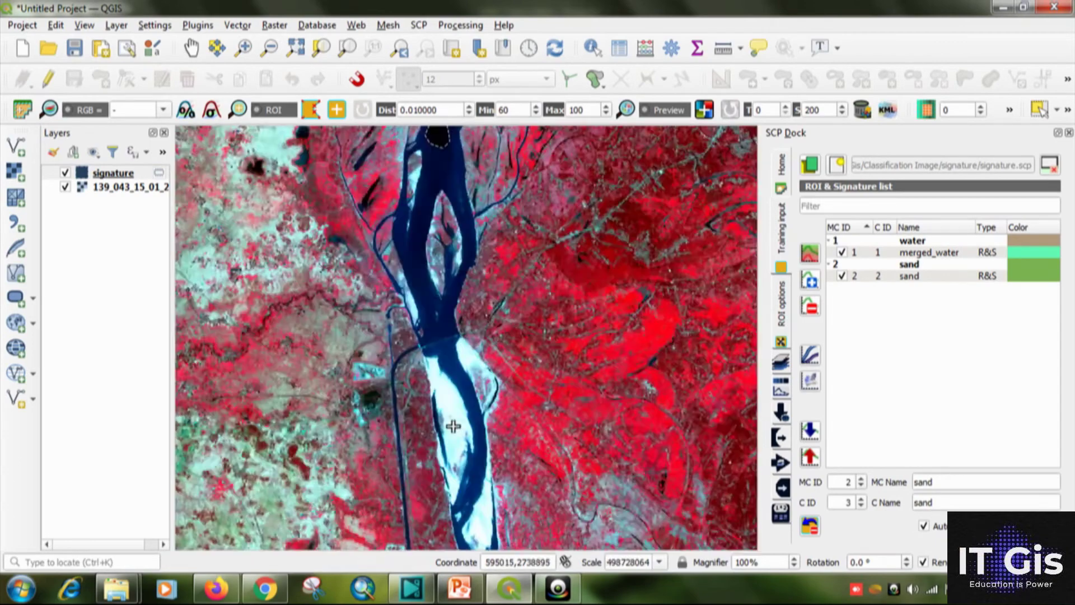
scroll(453, 427, up, 3)
click(428, 285)
click(392, 399)
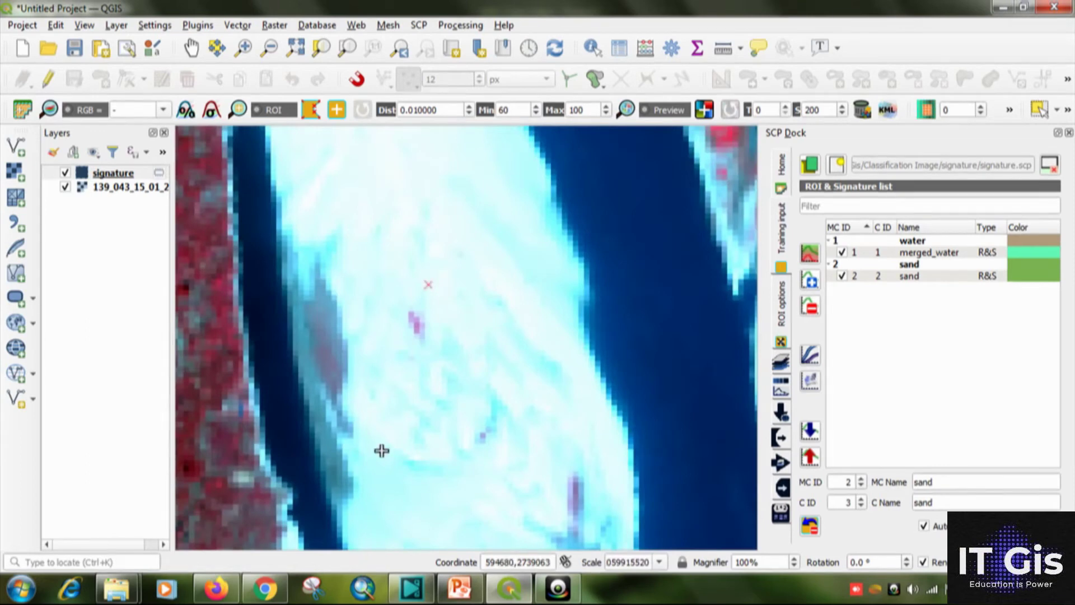
click(386, 464)
click(440, 506)
click(516, 475)
click(545, 418)
click(542, 336)
click(519, 266)
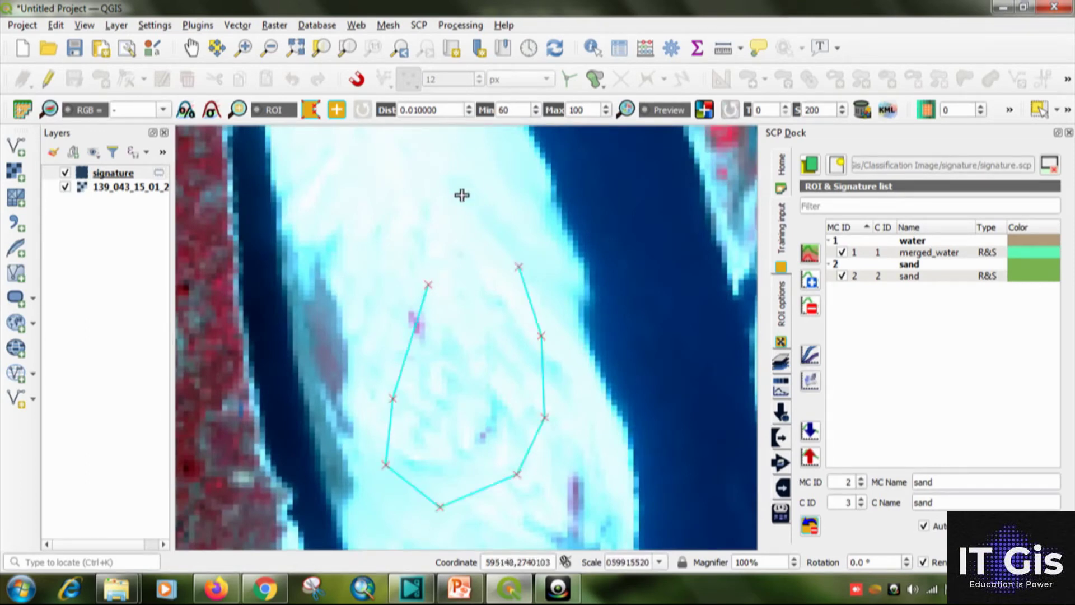
click(470, 198)
click(399, 175)
click(345, 205)
click(379, 285)
right_click(379, 286)
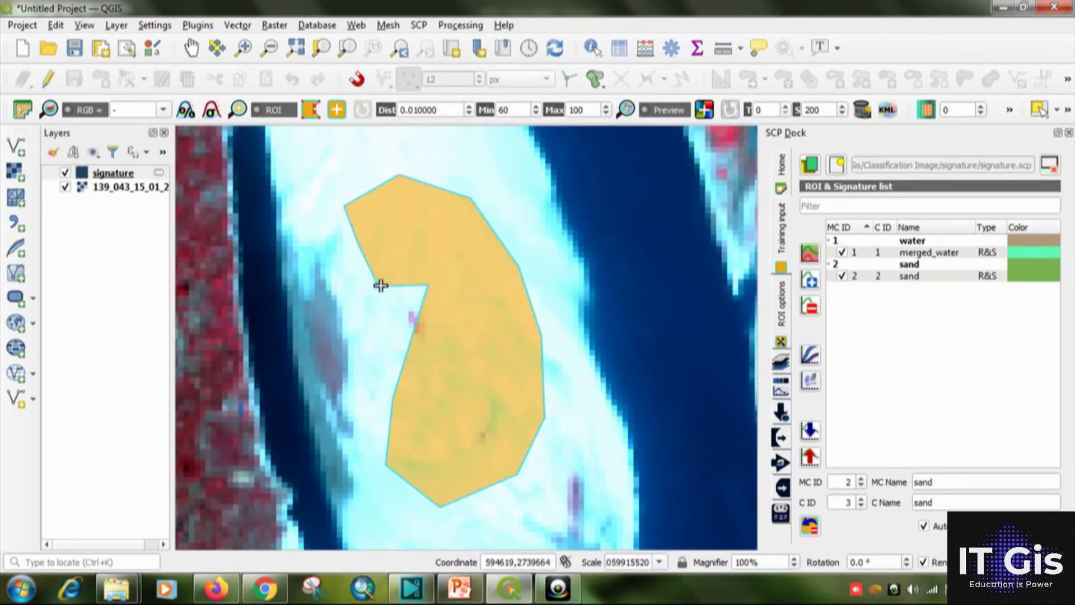
Set the sandbar ROI's class ID to 2 and save it as a sand signature.
click(861, 507)
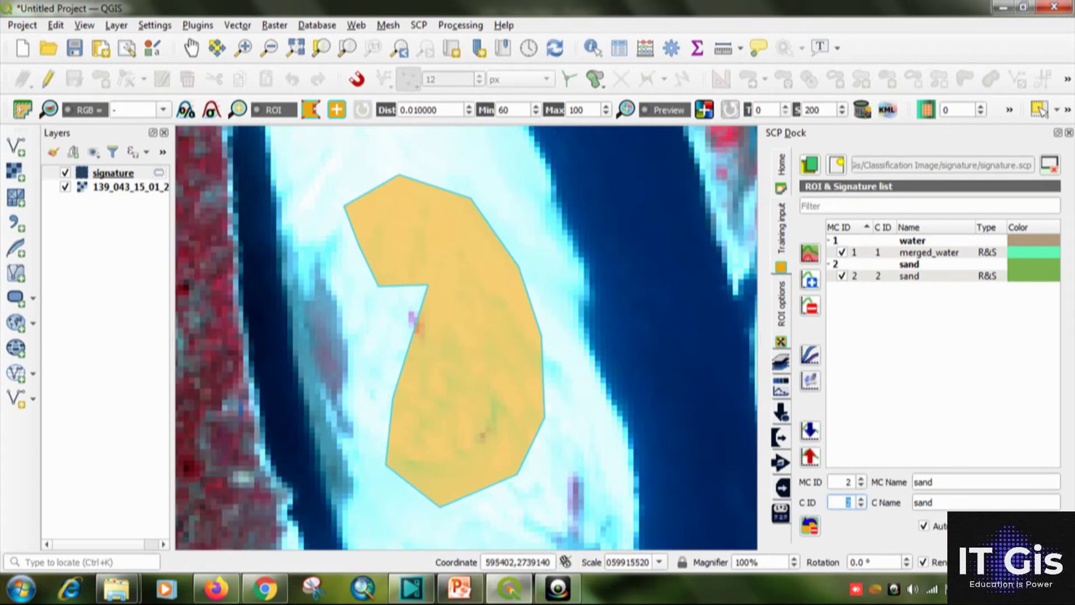
click(1050, 526)
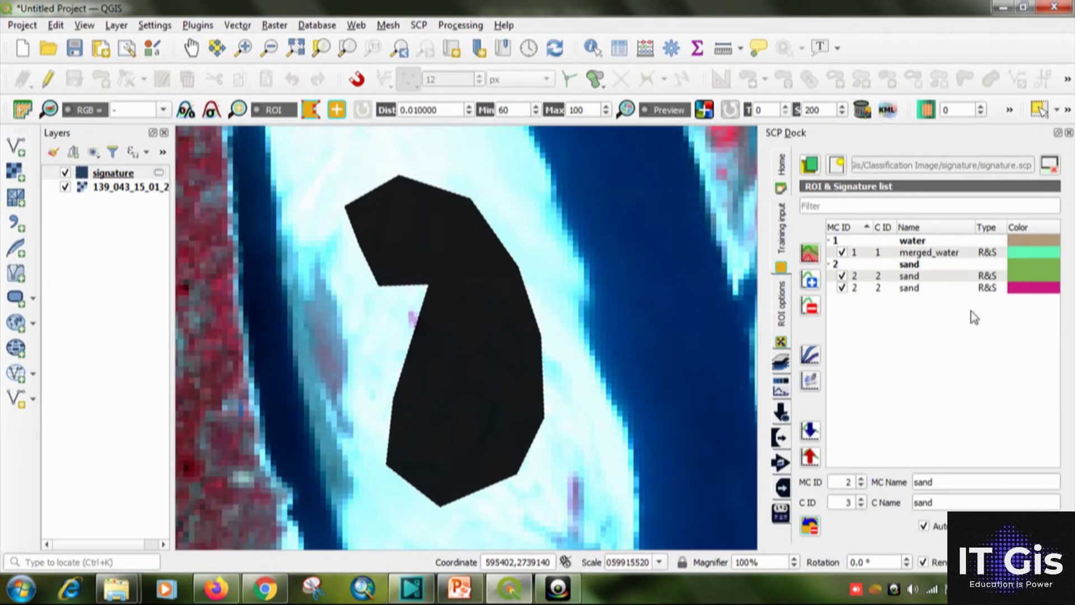
Merge the two sand signatures in the ROI & Signature list into one.
drag(921, 276, 917, 290)
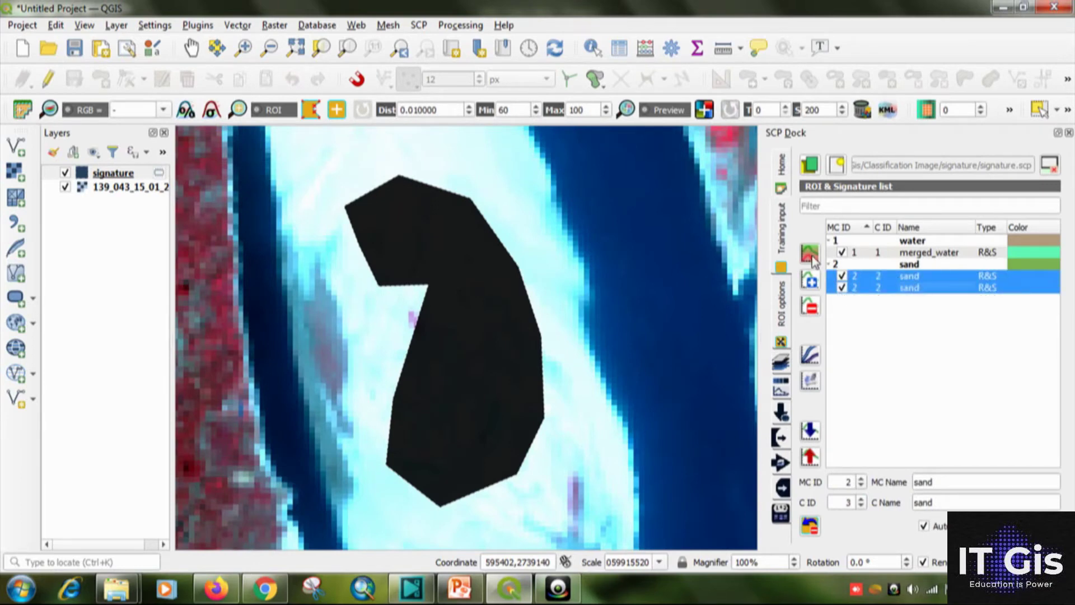
click(810, 255)
click(541, 303)
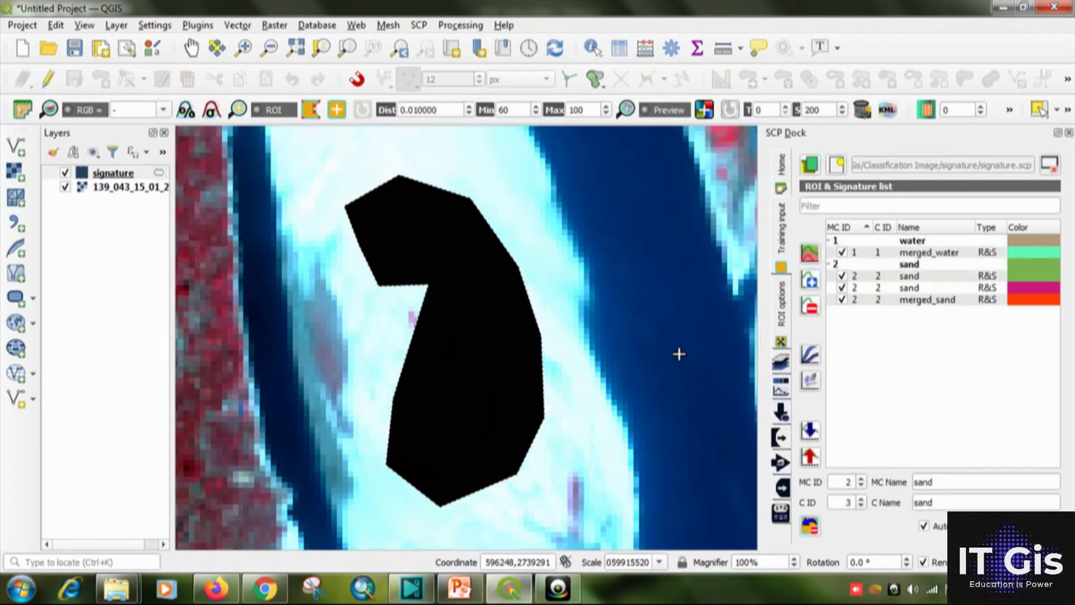
Delete the two individual sand signatures from the list, keeping only merged_sand.
click(917, 276)
shift+click(910, 287)
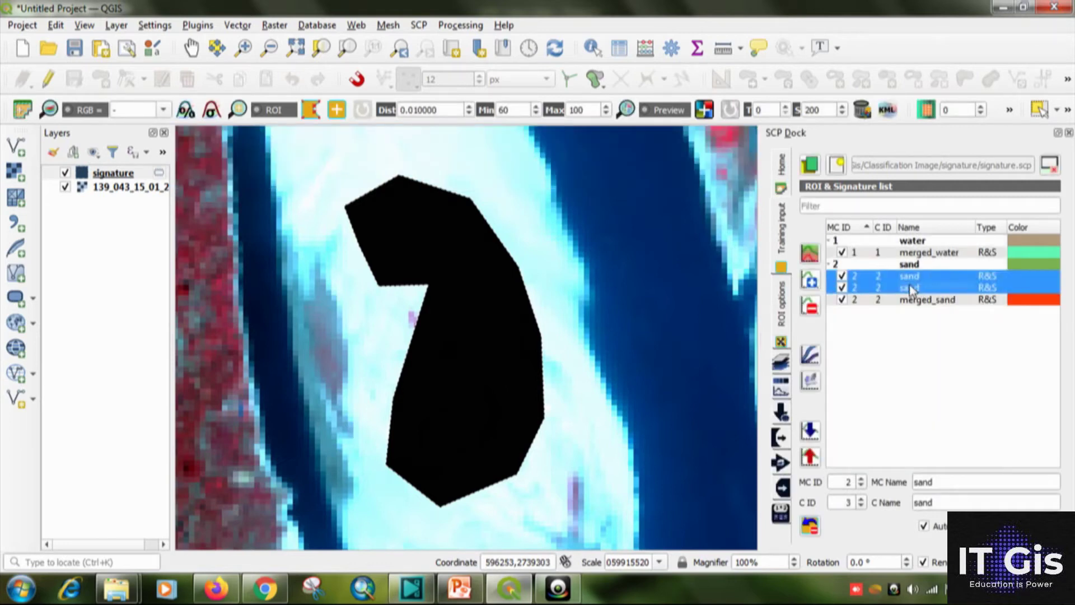
click(810, 306)
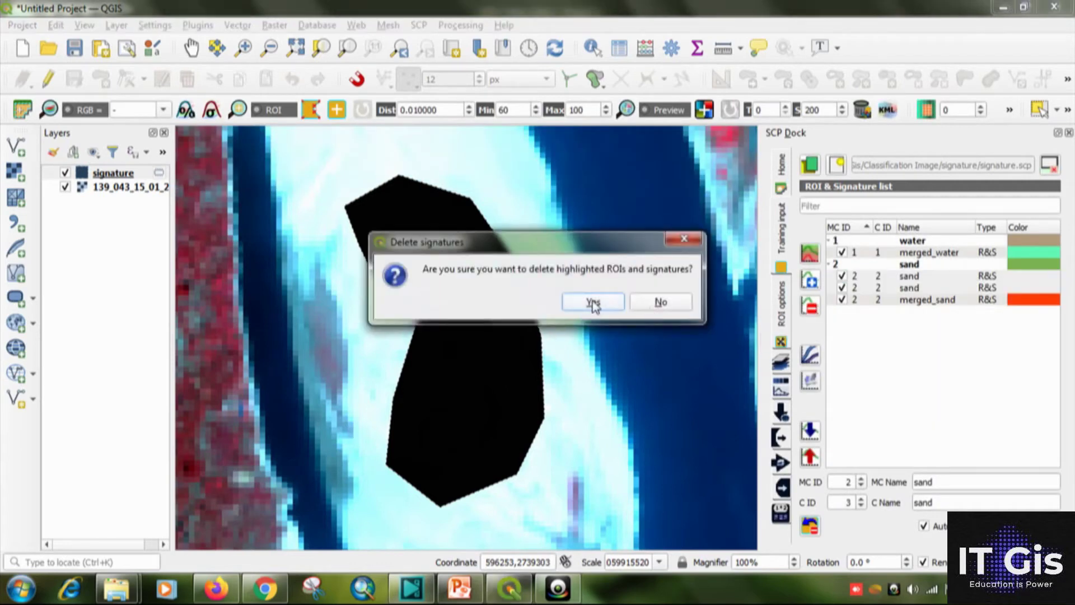
click(593, 303)
Draw a closed ROI polygon on the uniform red vegetation just south of the small dark curved lake east of the river.
scroll(592, 362, up, 2)
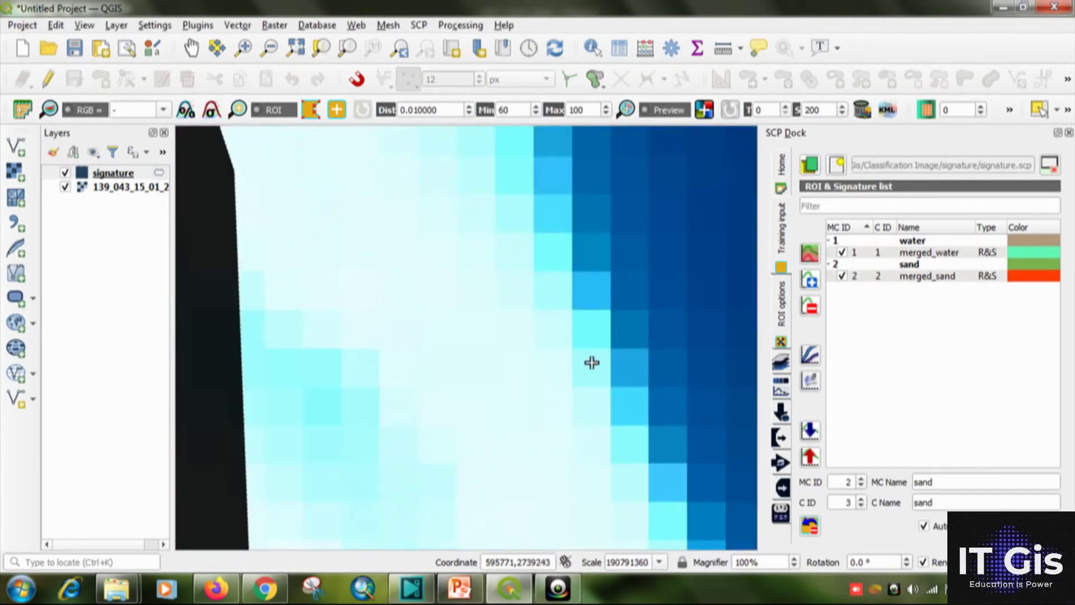
scroll(592, 362, down, 2)
scroll(592, 362, down, 1)
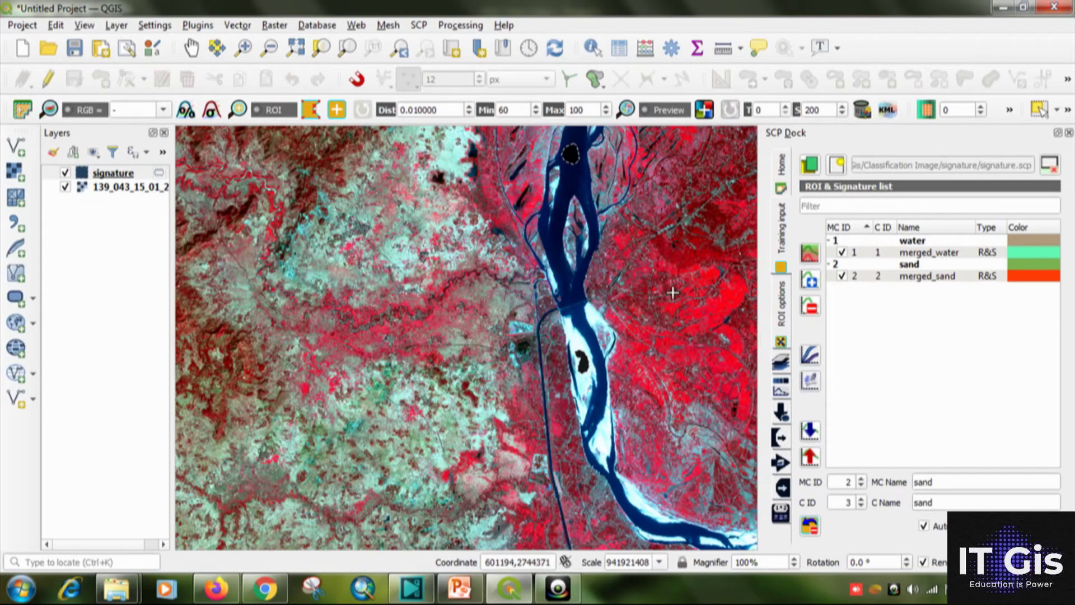
drag(670, 288, 283, 326)
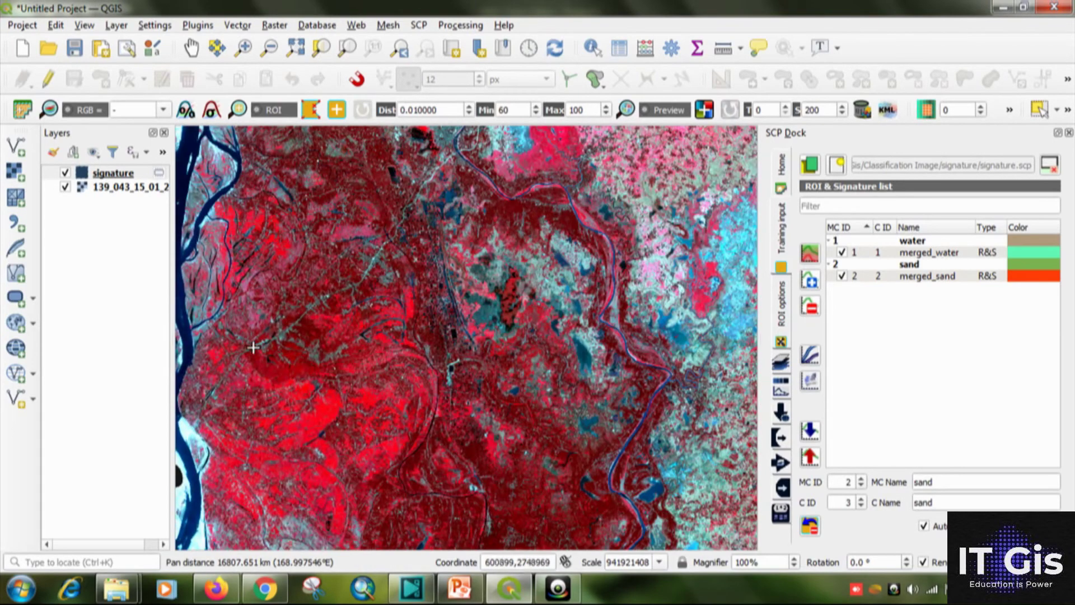
scroll(257, 346, up, 3)
drag(316, 509, 421, 279)
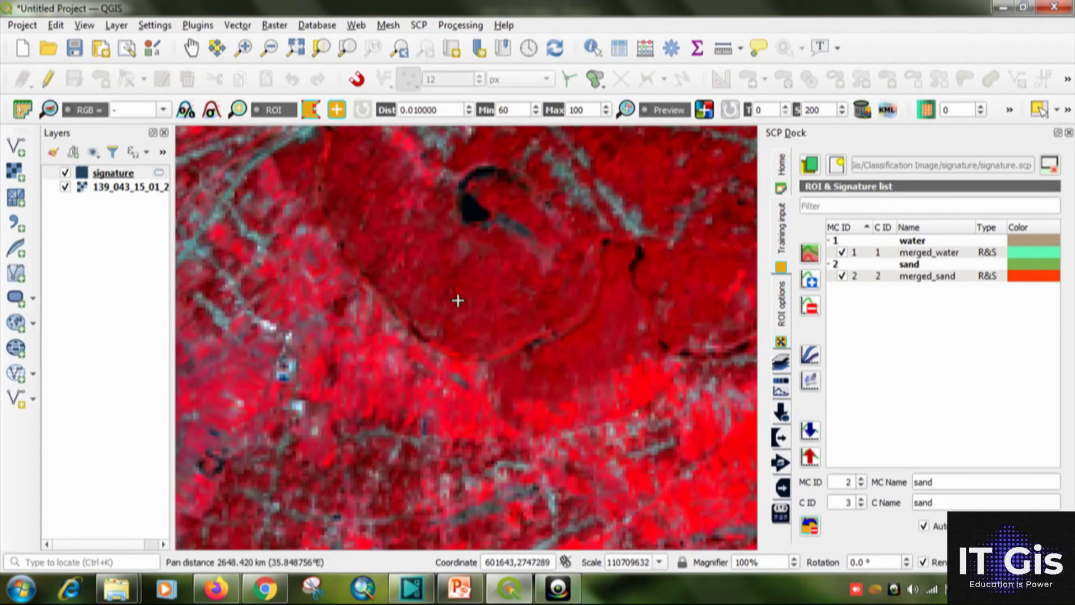
click(505, 259)
click(451, 259)
click(385, 252)
click(383, 269)
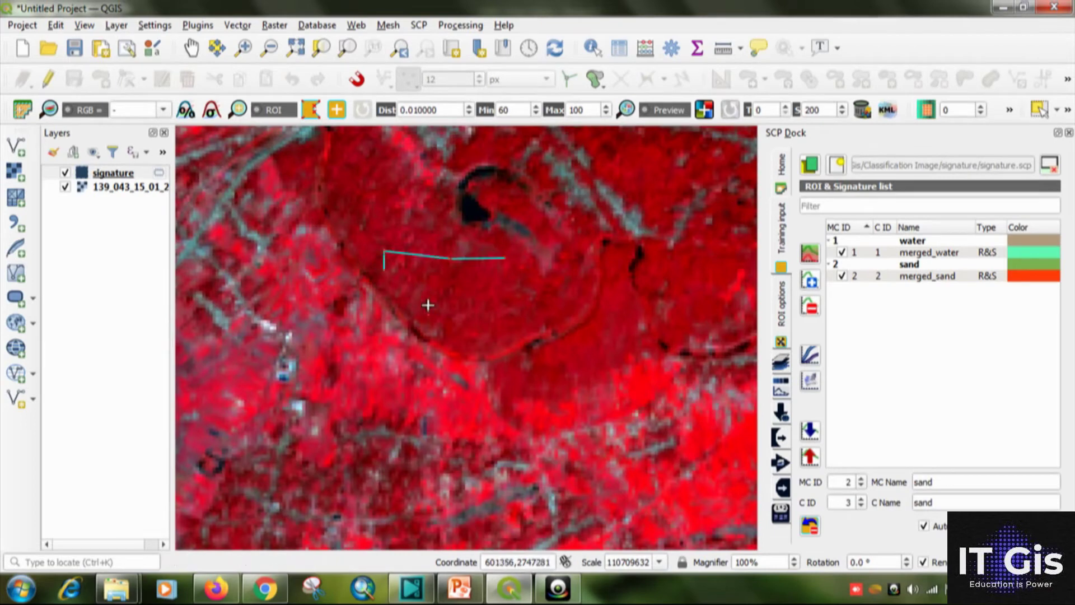
click(442, 313)
click(478, 318)
click(515, 307)
click(521, 270)
right_click(527, 263)
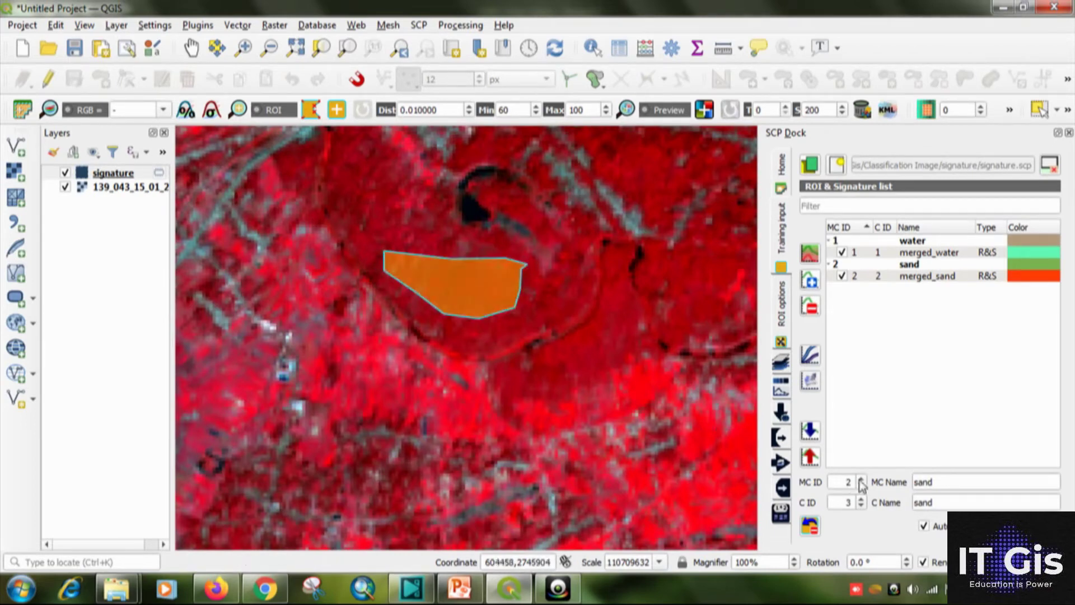
Set the new ROI's macroclass ID to 3, name its macroclass and class veg, and save its signature.
double_click(853, 482)
text(3)
key(Tab)
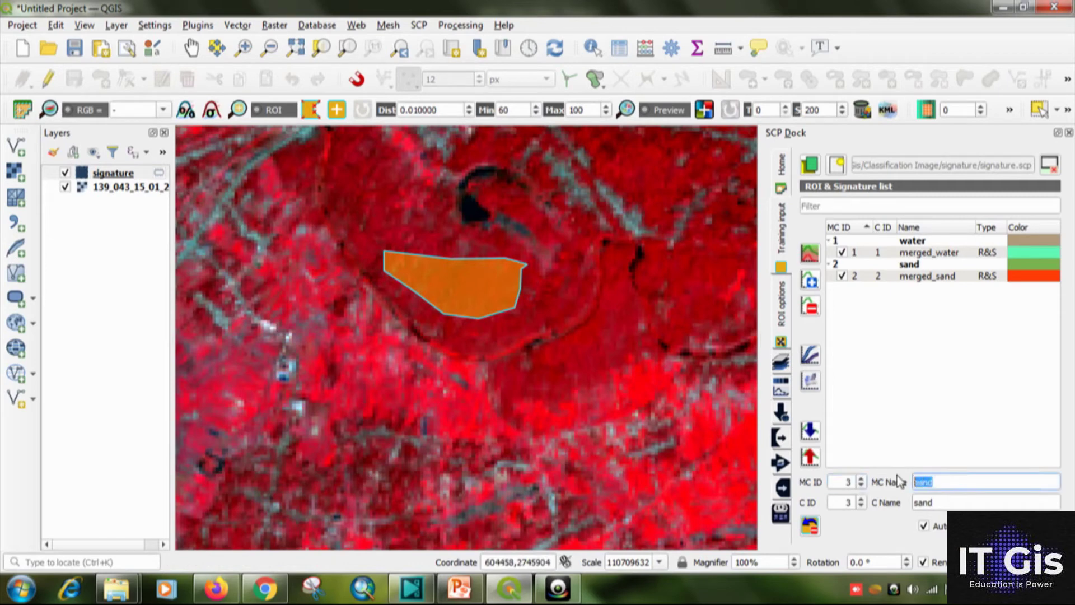
text(veg)
key(Tab)
text(v)
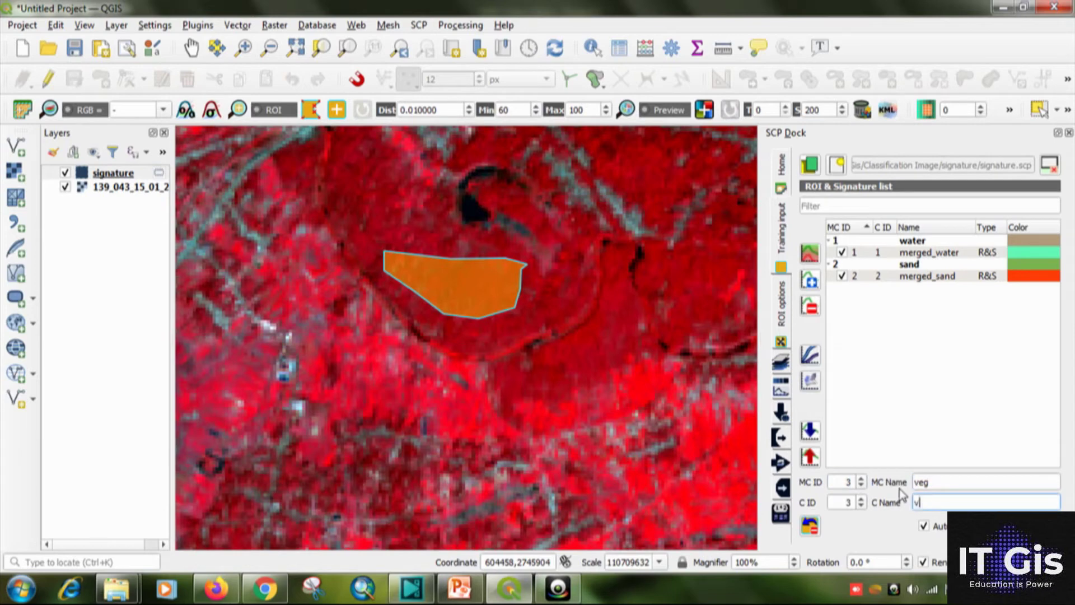
text(eg)
click(810, 527)
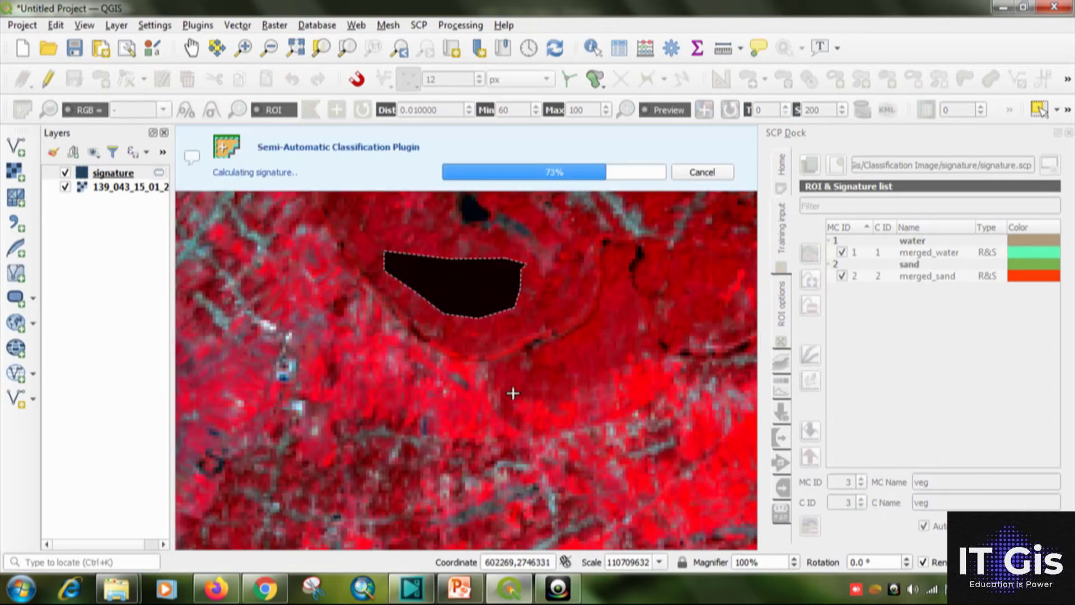
Draw a second closed vegetation ROI polygon on the red field inside the dark curved channel east of the first veg ROI.
scroll(513, 393, down, 3)
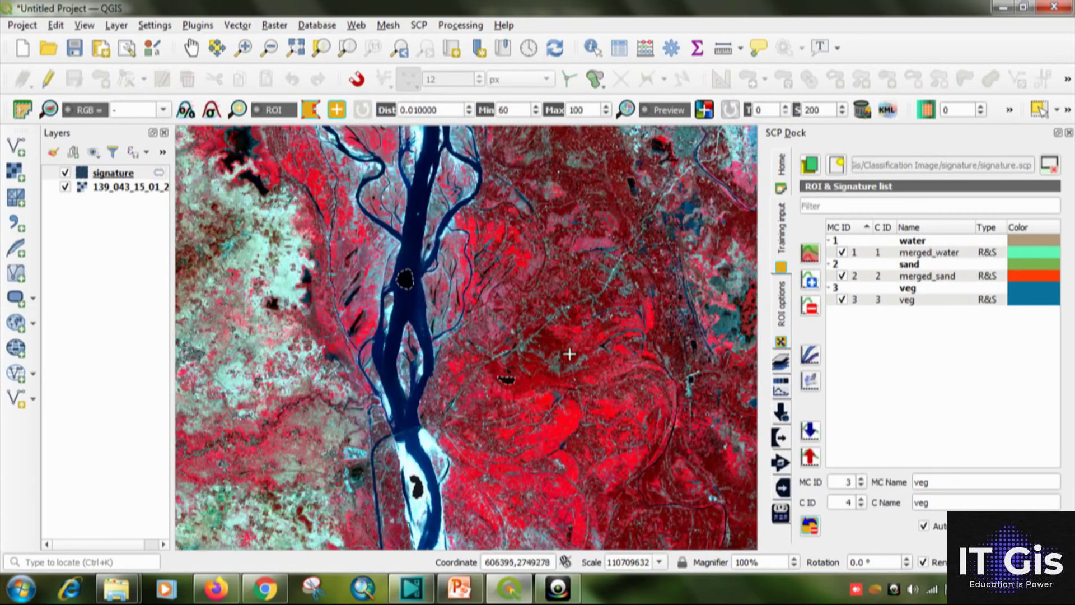
scroll(543, 385, up, 1)
scroll(542, 384, up, 2)
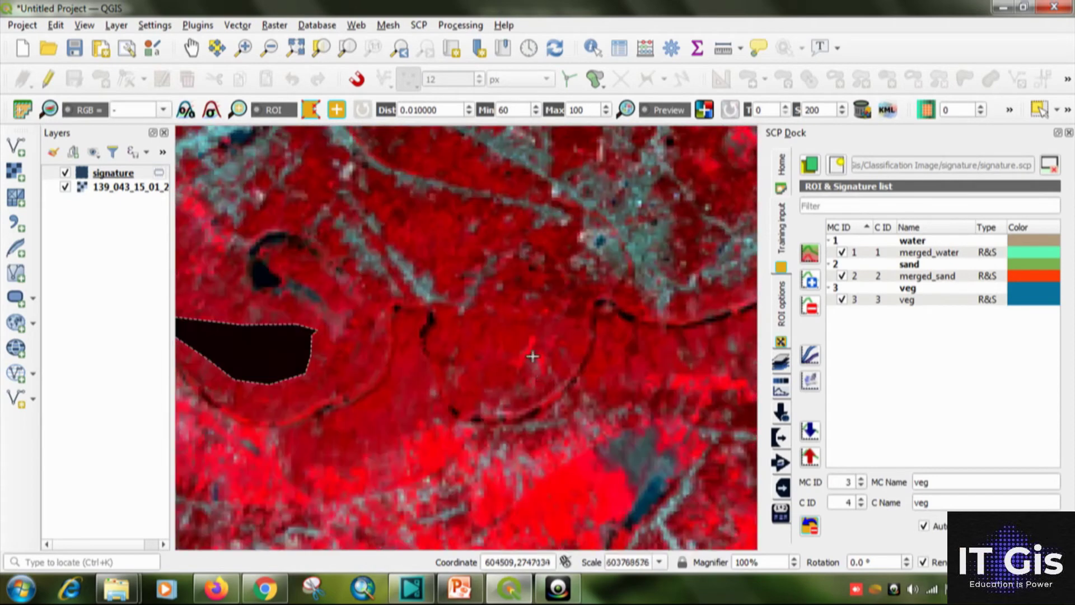
click(468, 338)
click(478, 359)
click(518, 351)
click(552, 338)
click(565, 327)
click(559, 305)
right_click(550, 286)
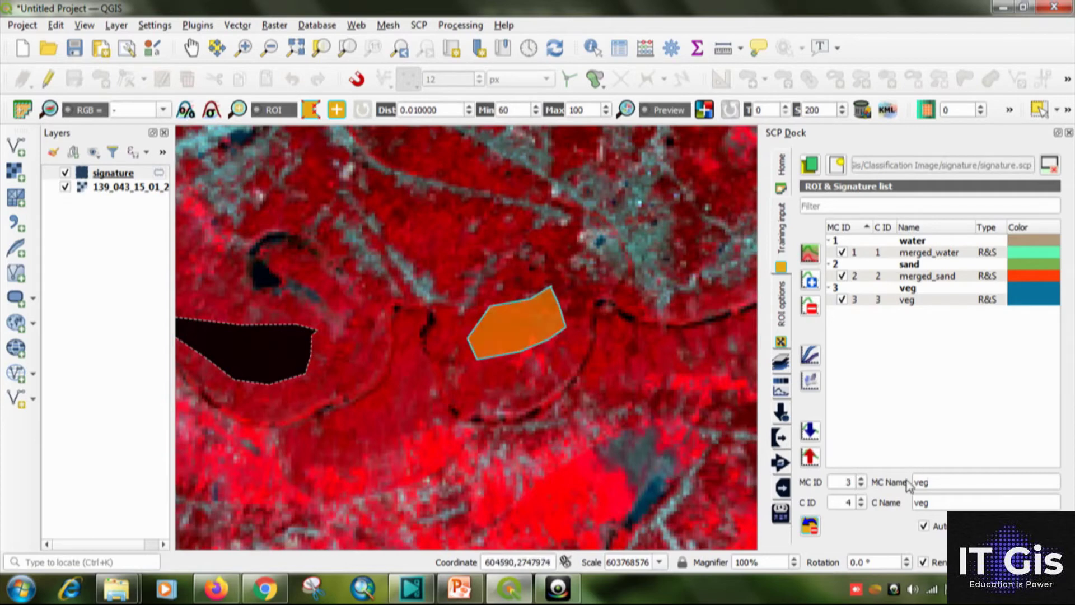
Set the second vegetation ROI's class ID to 3 and save it as a veg signature.
double_click(848, 502)
text(3)
click(810, 280)
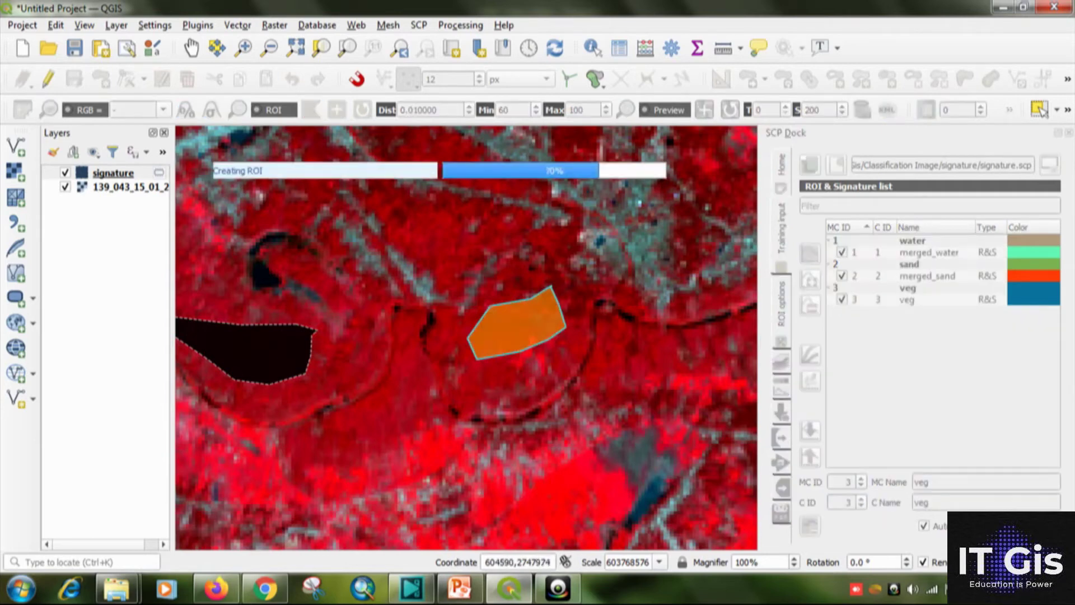
Draw a third closed vegetation ROI polygon on the dark red forest area southwest of the river.
scroll(599, 408, down, 3)
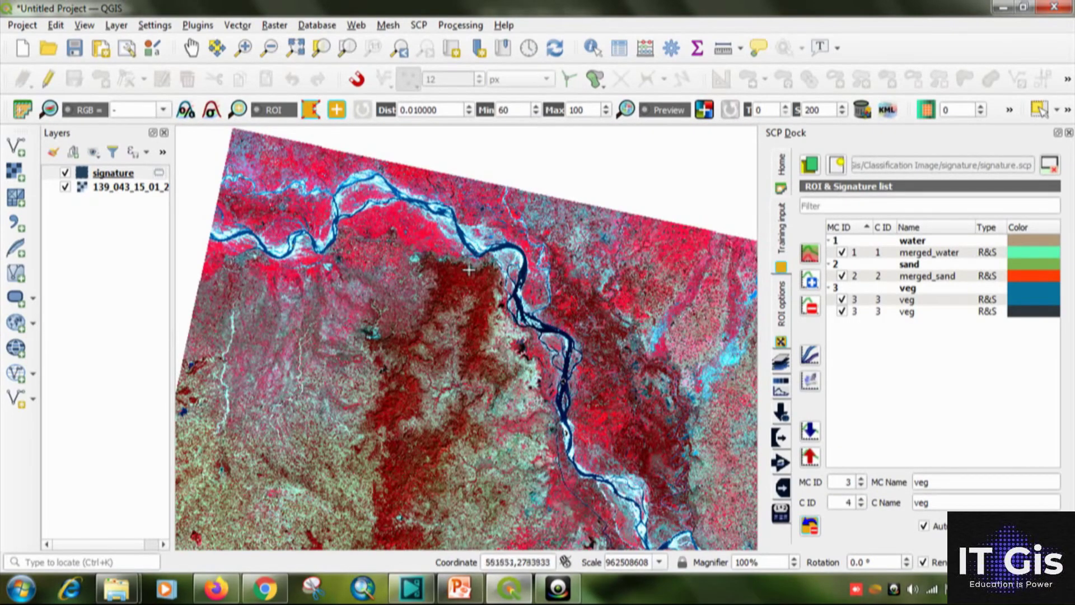
scroll(470, 268, up, 2)
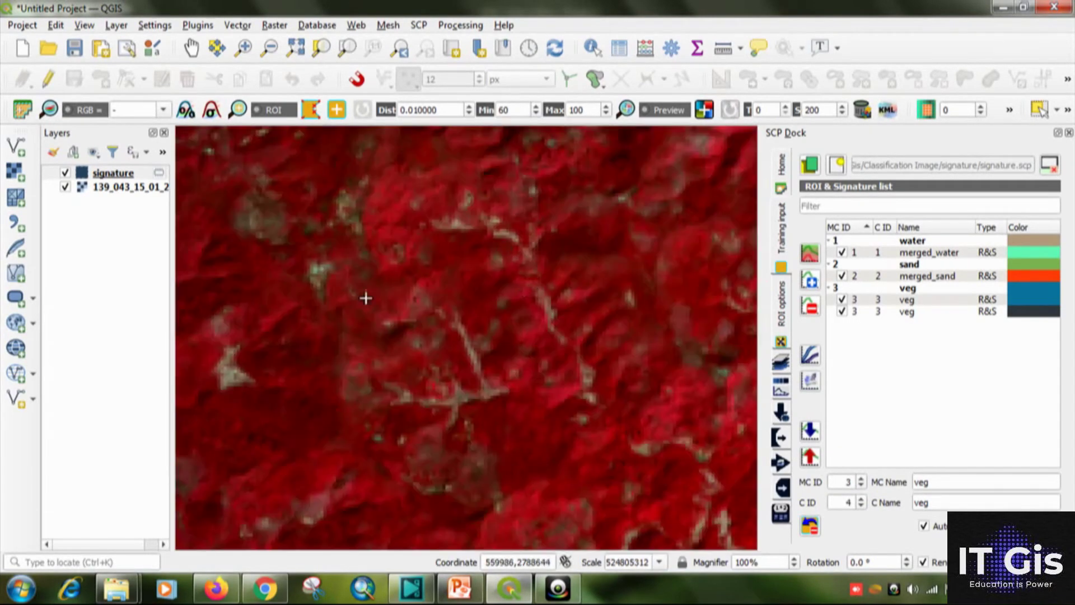
mouse_move(297, 346)
mouse_down()
mouse_move(223, 449)
mouse_move(264, 483)
mouse_move(319, 385)
mouse_move(318, 322)
mouse_up()
right_click(318, 323)
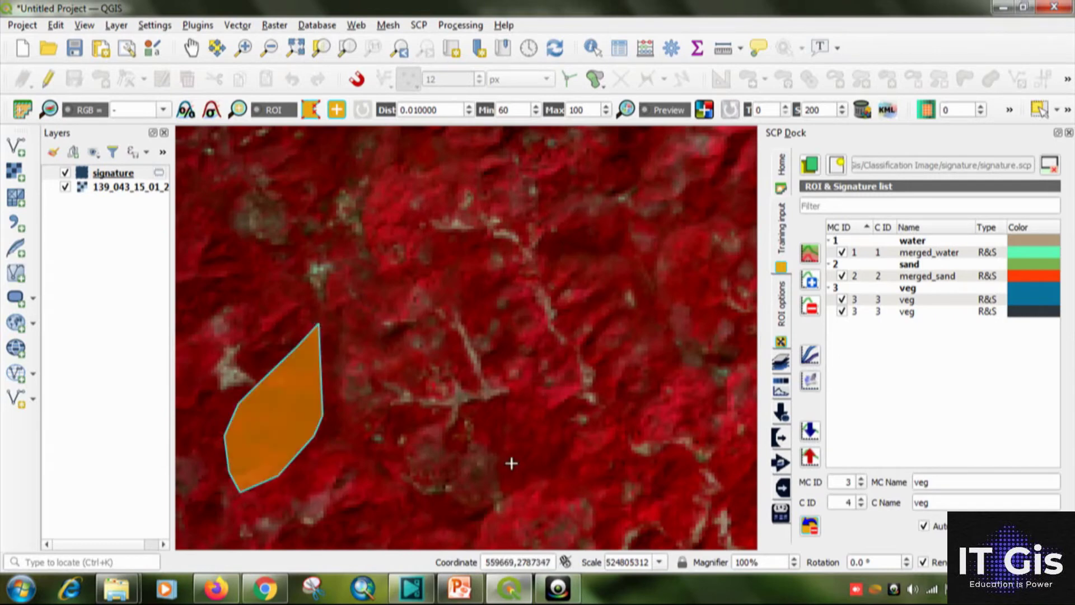
Save the forest ROI as a veg signature with class ID 3 and merge the three veg signatures into one.
double_click(848, 502)
click(810, 526)
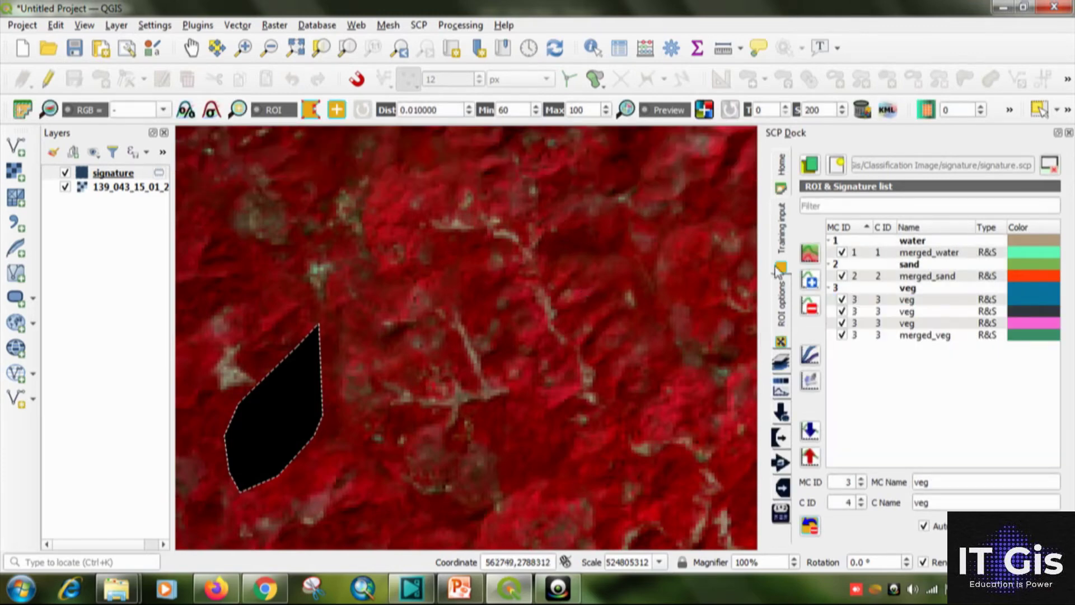
Delete the three individual veg signatures from the list, keeping only merged_veg.
drag(906, 301, 909, 327)
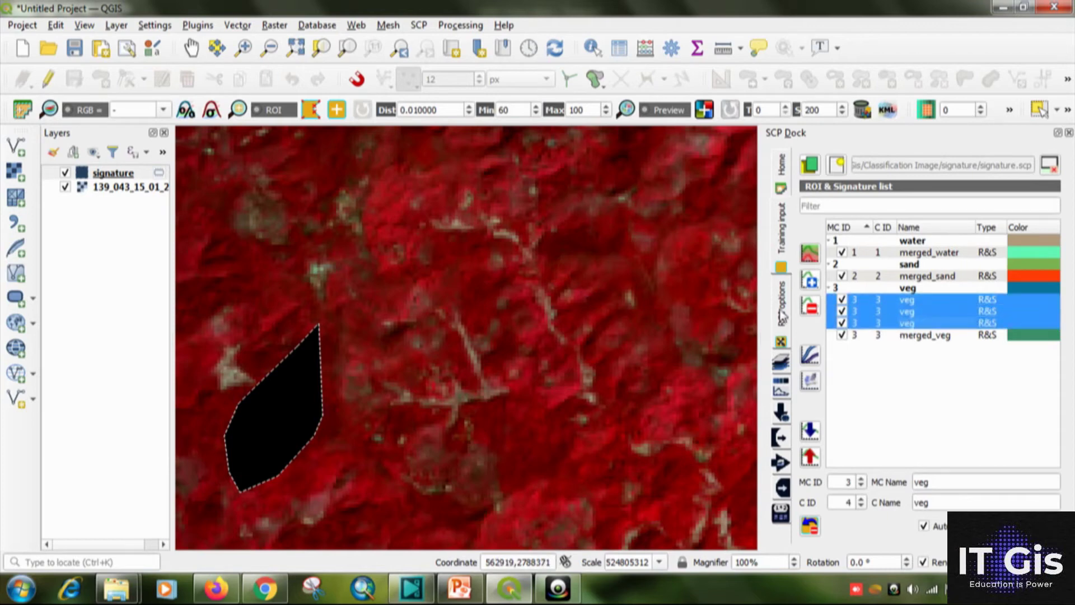
click(810, 307)
click(585, 301)
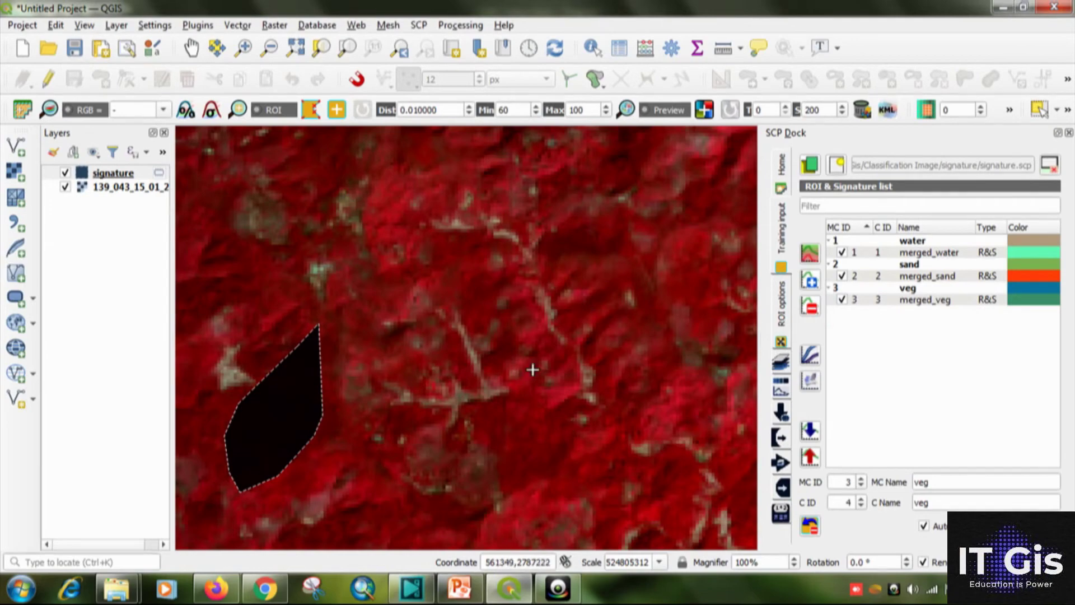
Draw a closed ROI polygon on the uniform bright red farmland southwest of the river, below the small straight blue water body.
scroll(533, 369, down, 3)
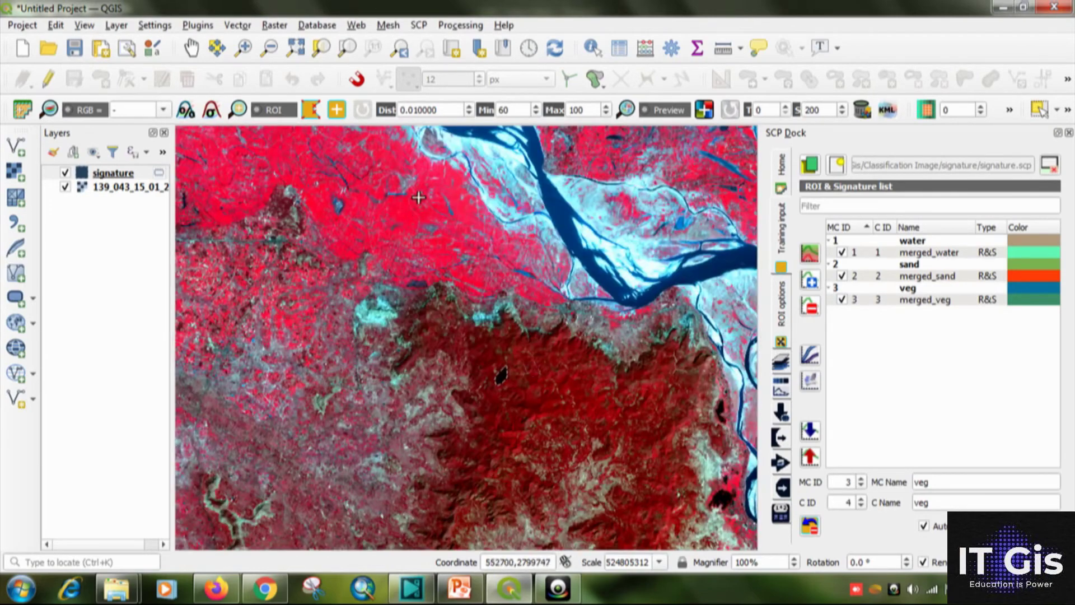
scroll(420, 190, up, 2)
click(310, 283)
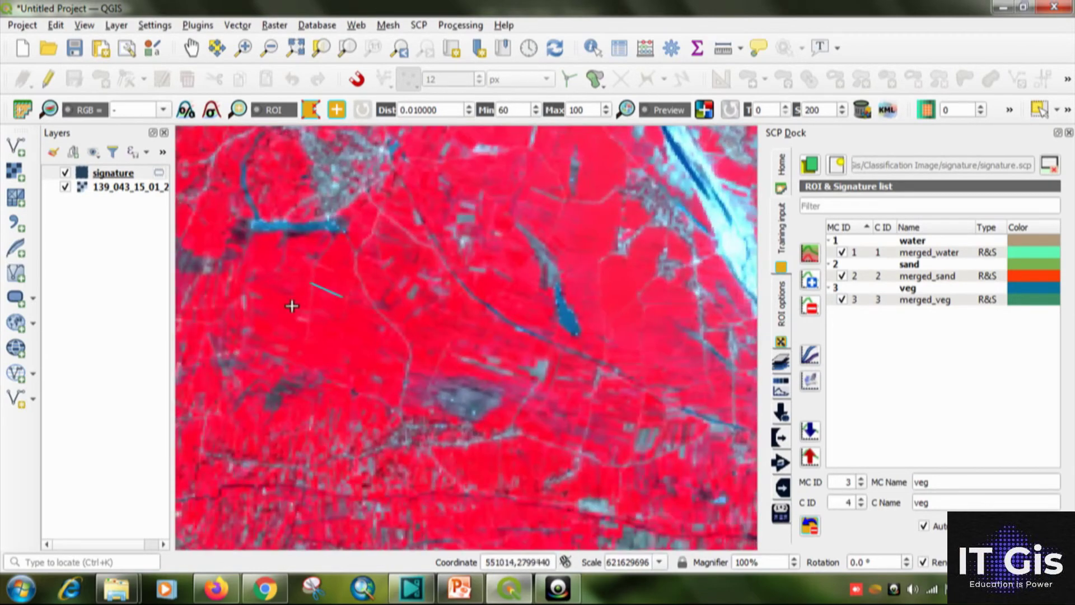
click(294, 308)
click(307, 352)
click(356, 359)
click(369, 347)
right_click(358, 298)
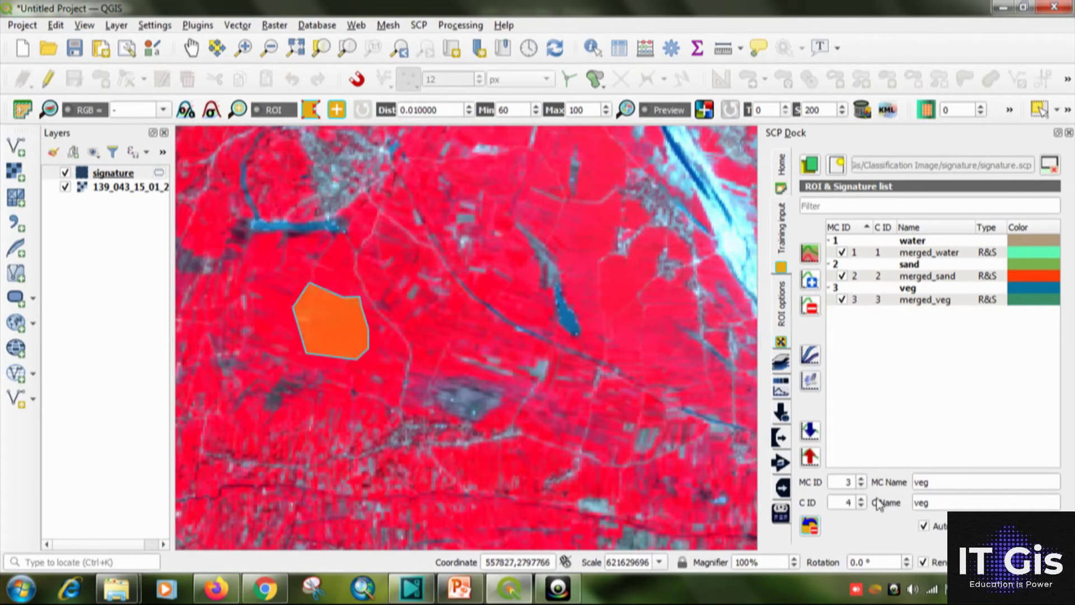
Assign the farmland ROI macroclass ID 4 with macroclass and class name agri, and save it as a signature.
double_click(863, 484)
text(4)
key(Tab)
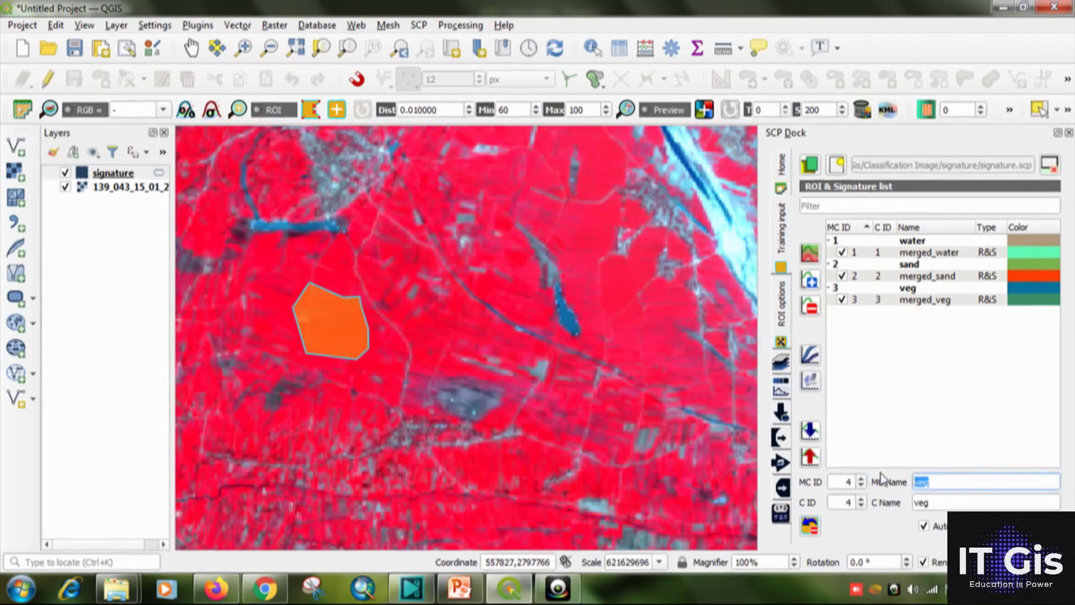
text(agri)
key(Tab)
text(a)
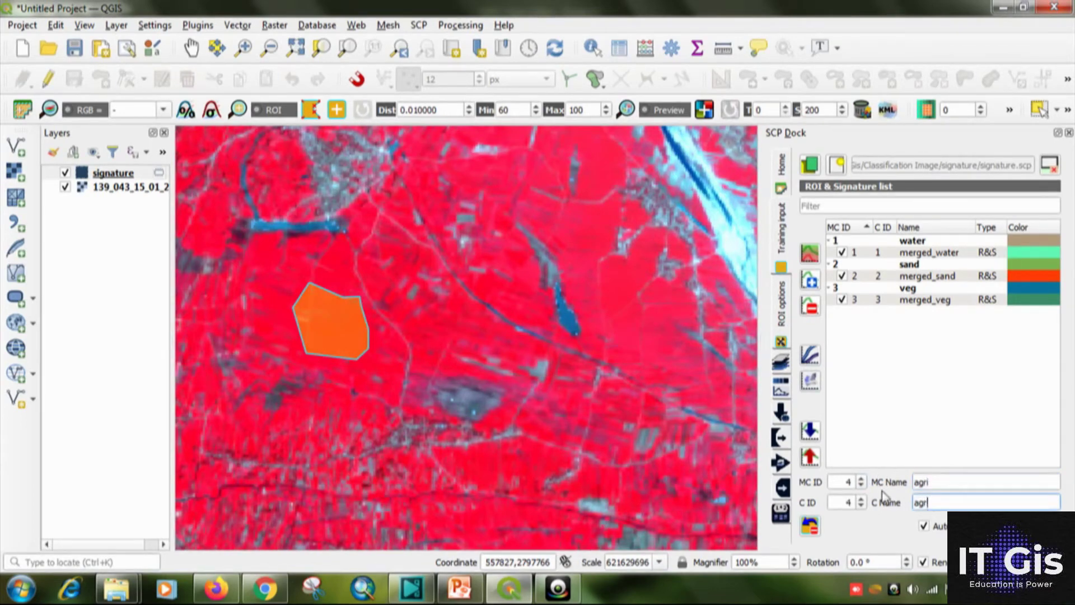
text(gri)
click(1049, 526)
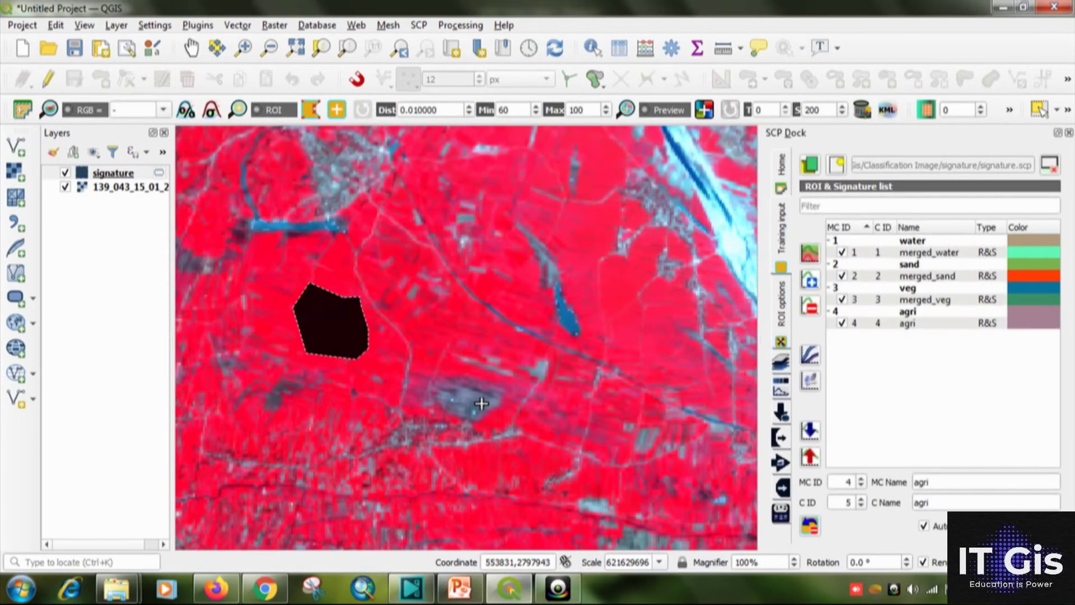
Draw a closed ROI polygon over the grey-blue urban area south of the river near the image's western edge.
scroll(482, 403, down, 2)
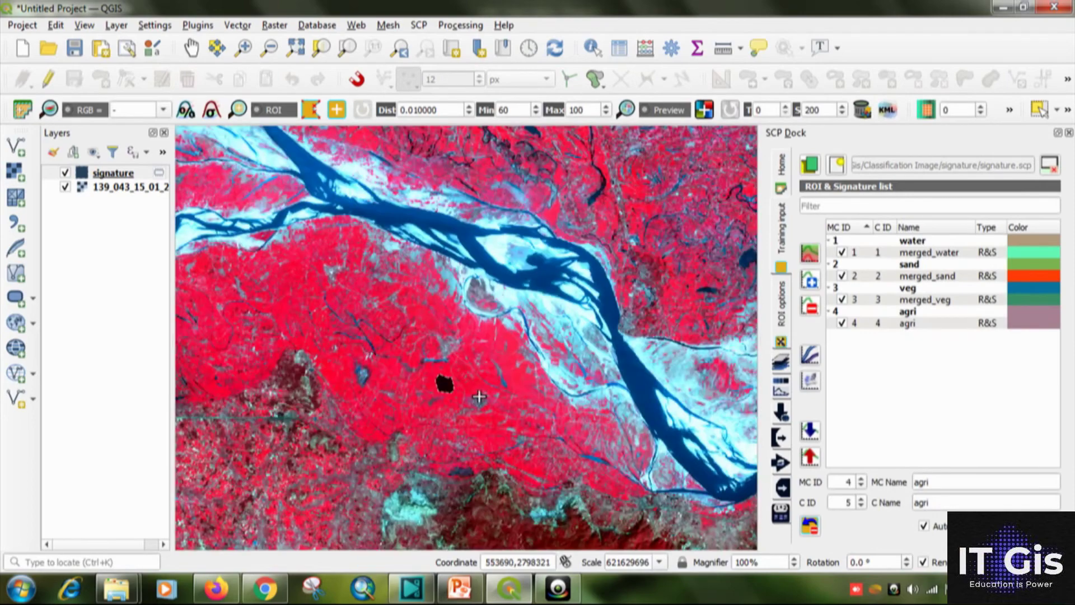
scroll(401, 352, down, 1)
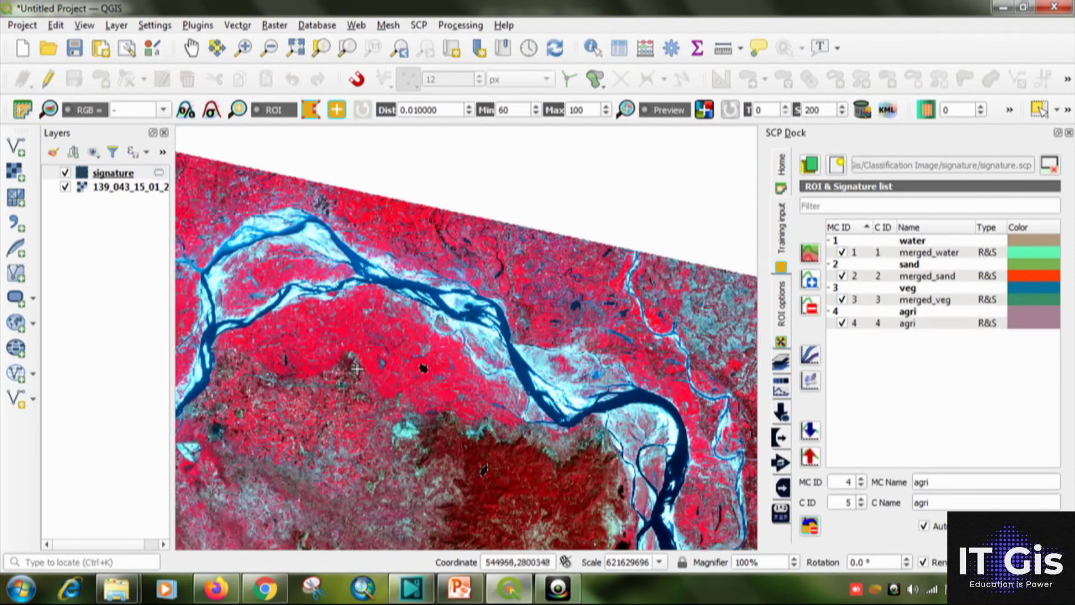
drag(352, 368, 562, 319)
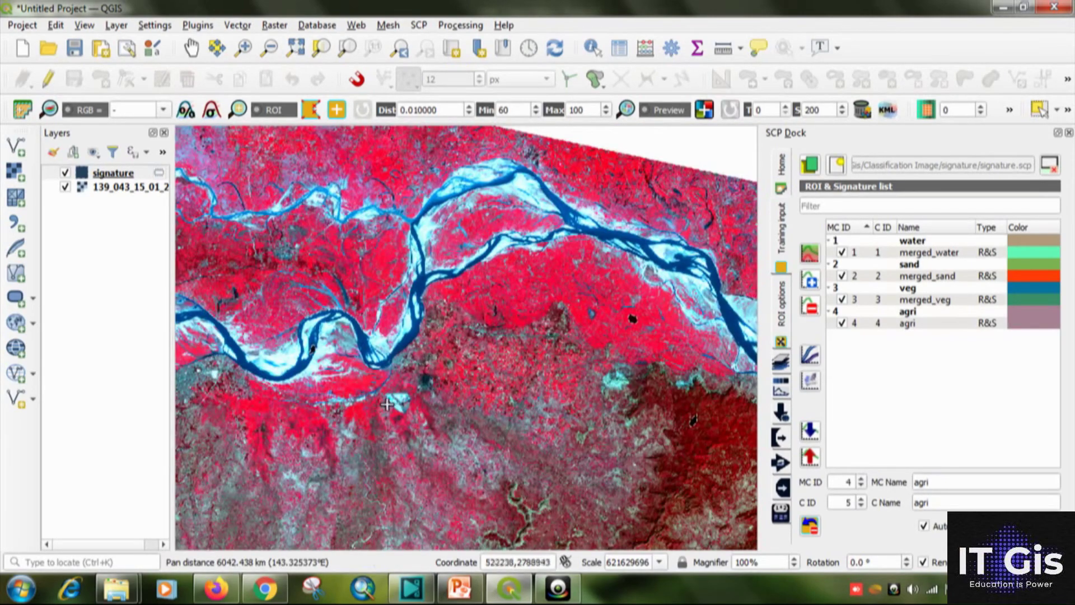
drag(307, 413, 462, 347)
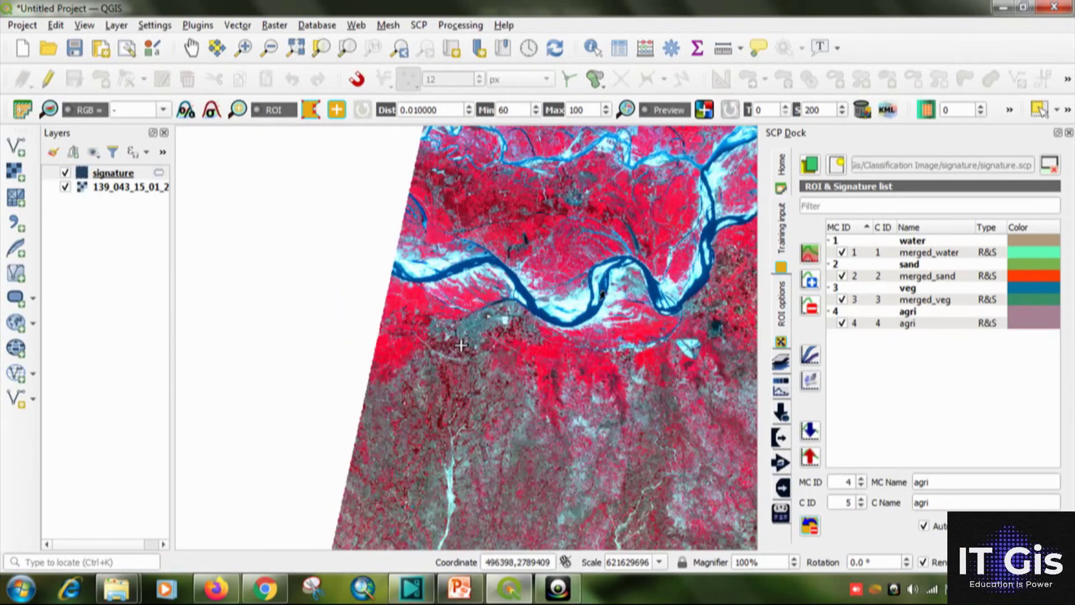
scroll(462, 345, up, 4)
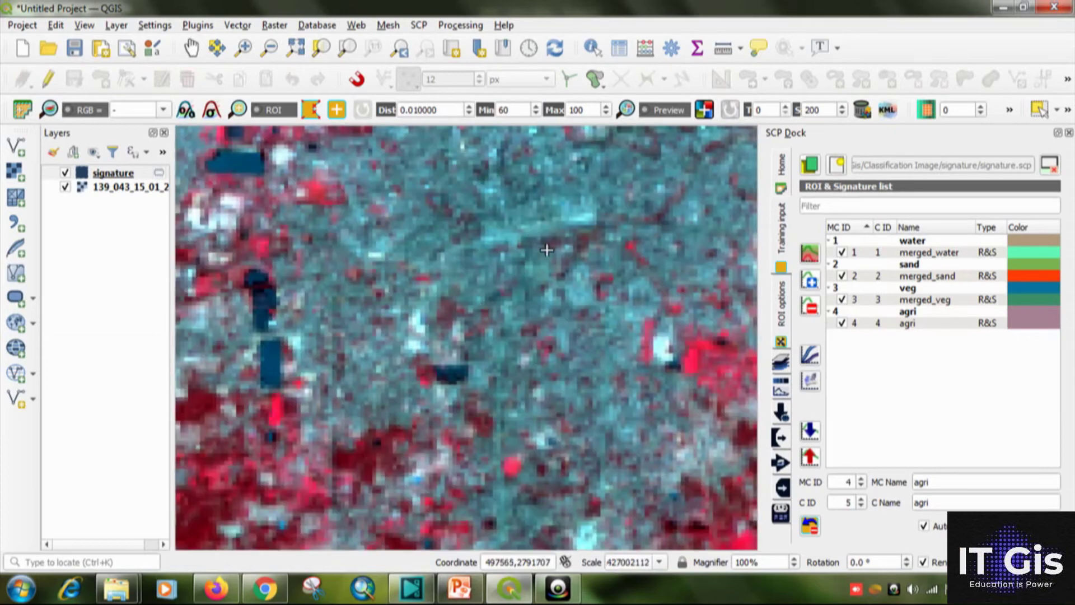
drag(547, 250, 555, 357)
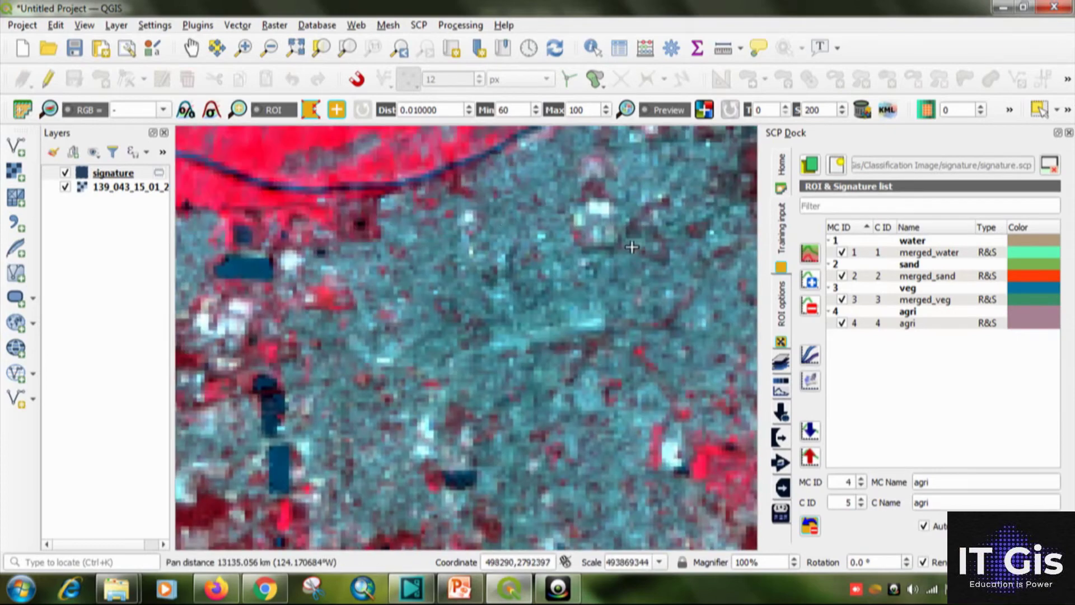
click(607, 250)
click(495, 228)
click(408, 301)
click(379, 360)
click(418, 403)
click(495, 436)
click(551, 443)
click(595, 424)
click(632, 393)
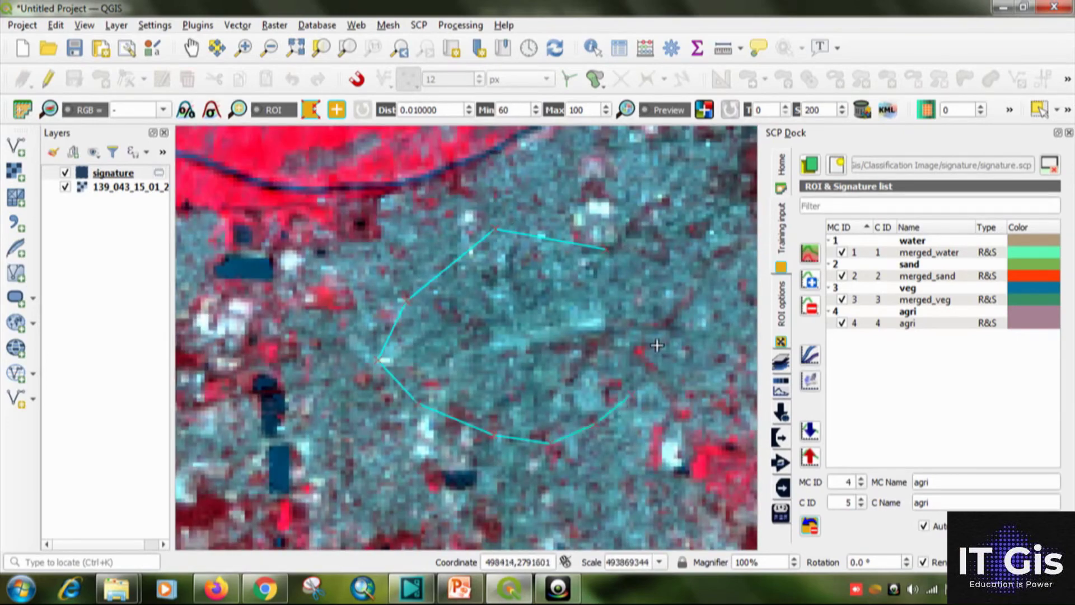
click(682, 282)
click(670, 224)
click(647, 199)
right_click(611, 192)
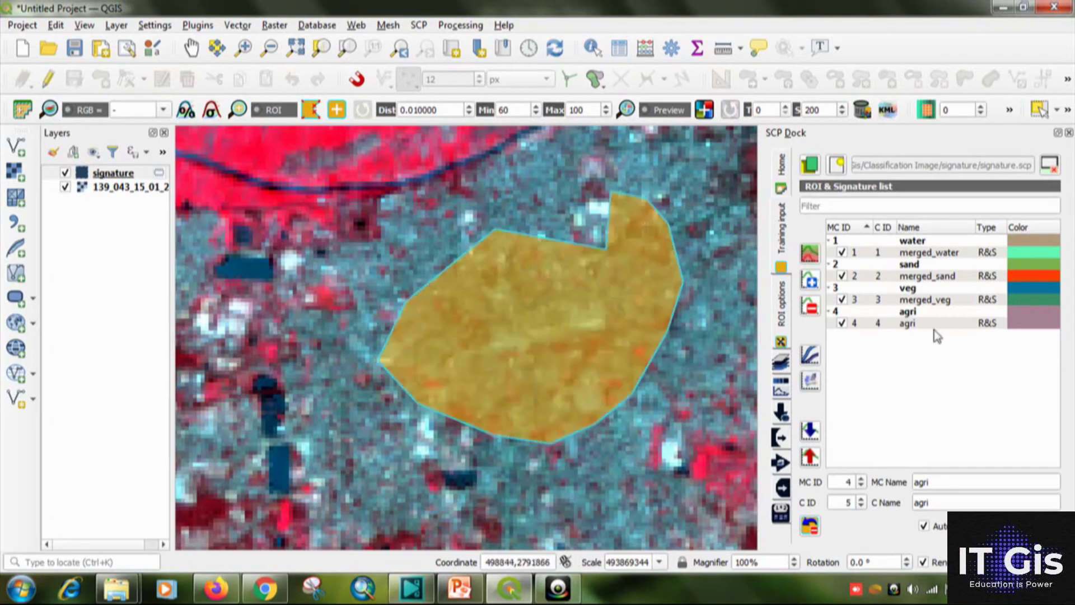
Assign the urban ROI macroclass ID 5 with macroclass and class name built, and save it as a signature.
click(861, 478)
double_click(921, 482)
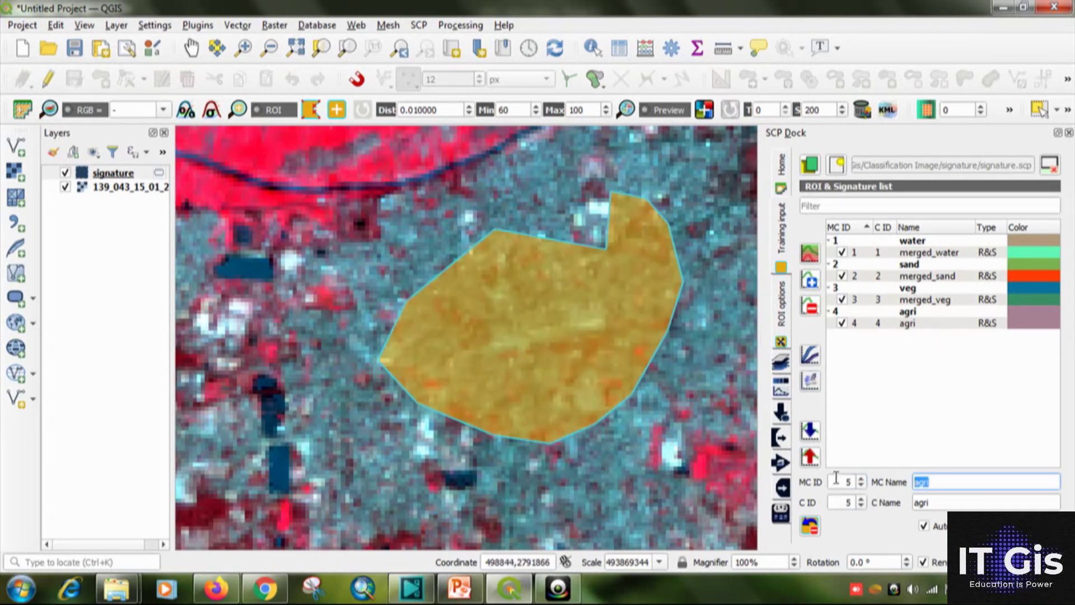
text(built)
double_click(928, 500)
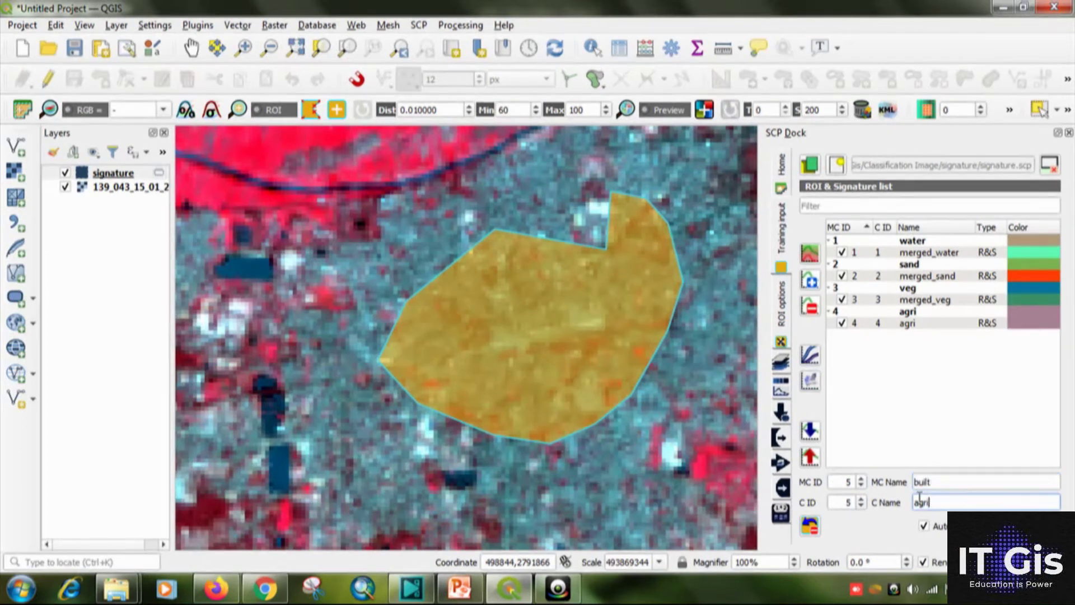
text(built)
key(Return)
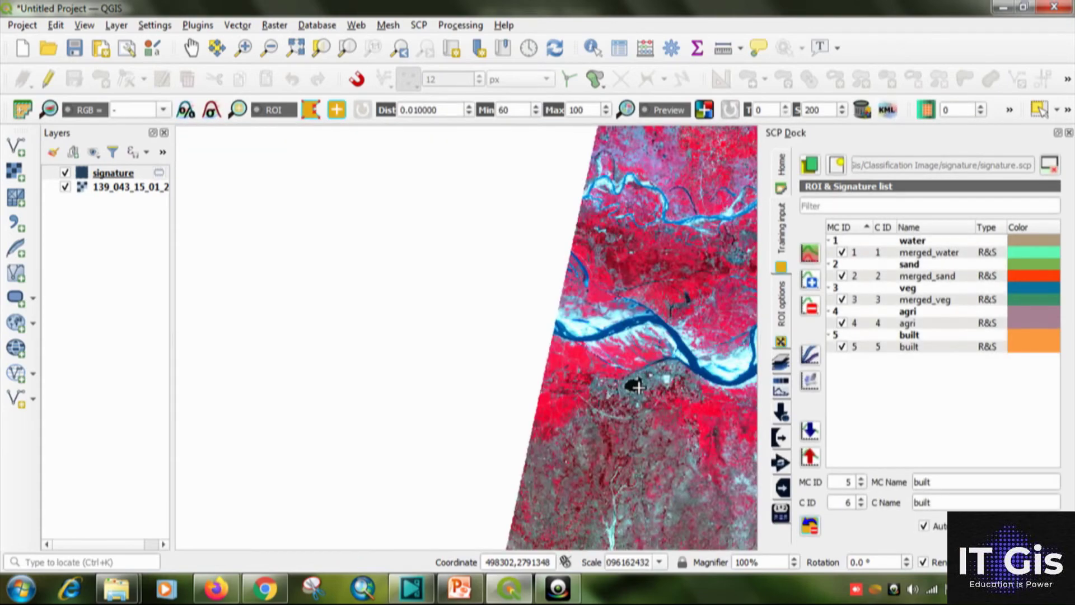
Examine the terrain south of the river and along its west bank for a pale bare-ground training site.
drag(672, 403, 563, 284)
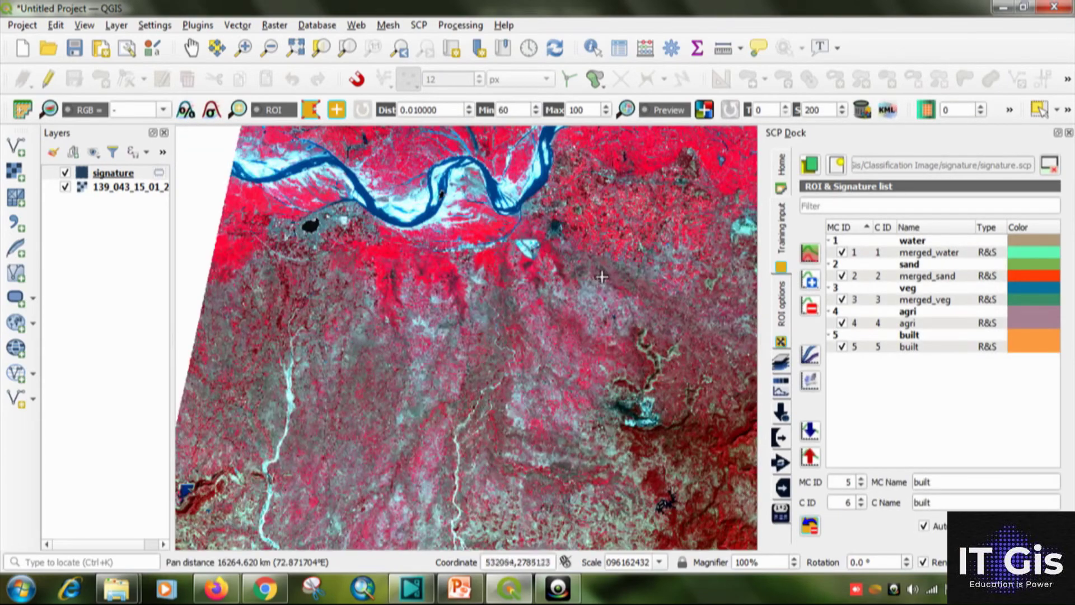
drag(665, 228, 588, 247)
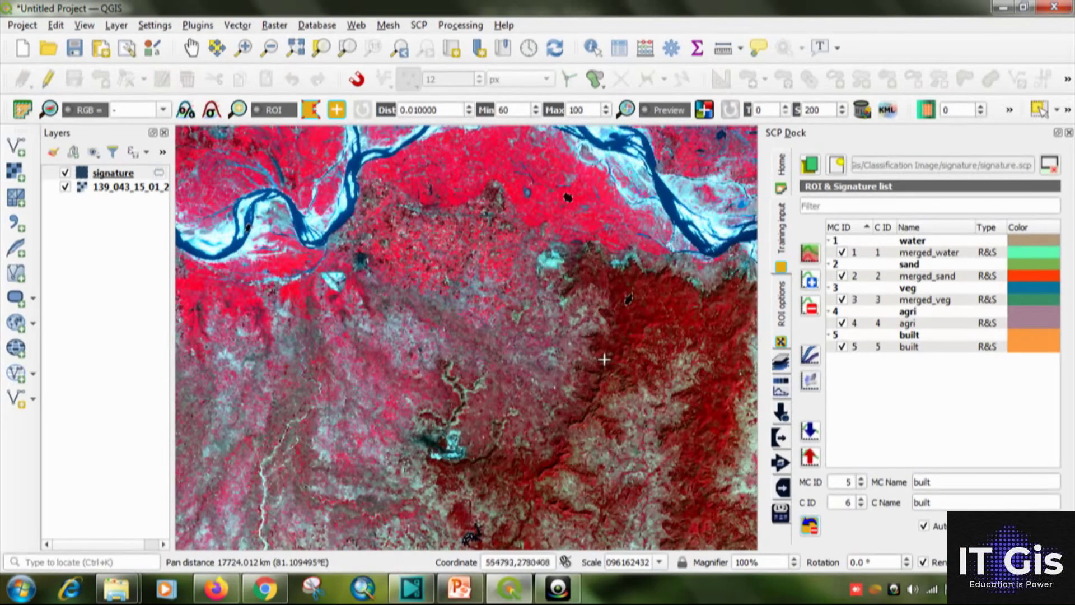
scroll(323, 452, up, 6)
scroll(367, 427, down, 6)
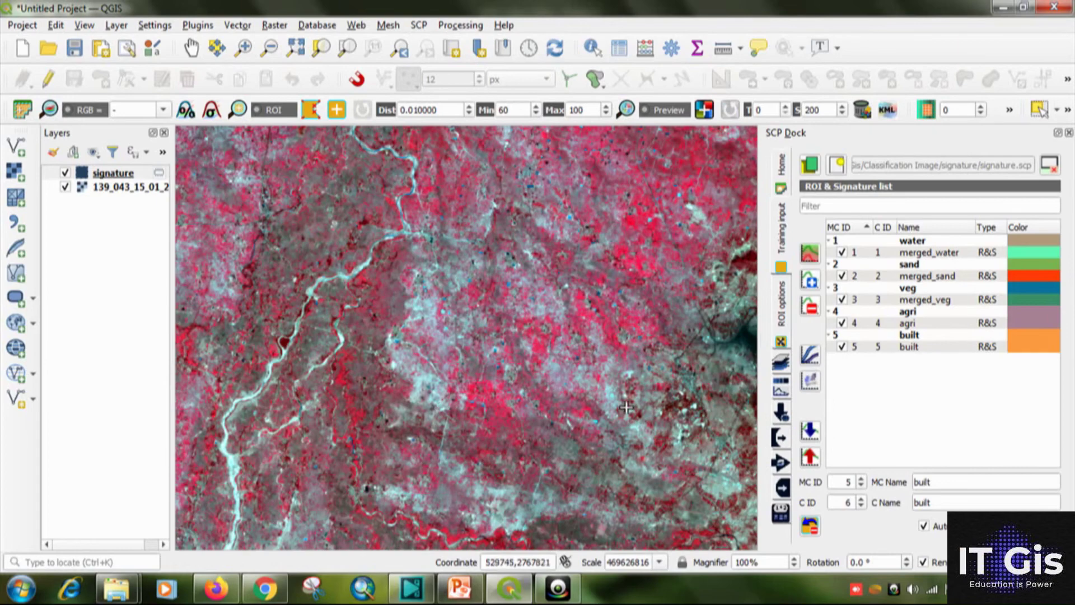
drag(627, 408, 521, 322)
drag(654, 348, 425, 519)
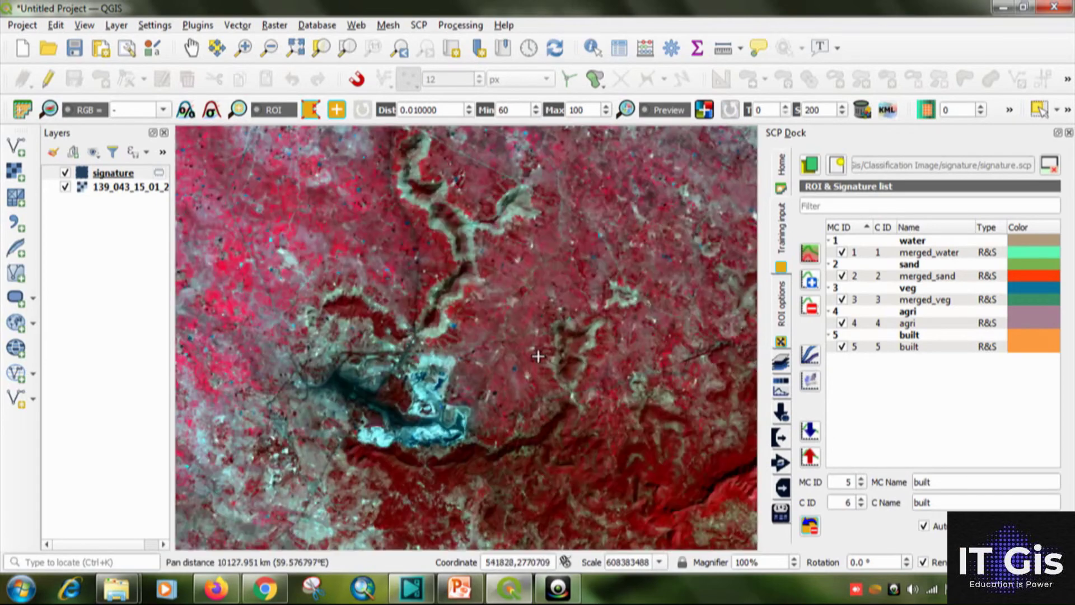
drag(428, 324, 413, 542)
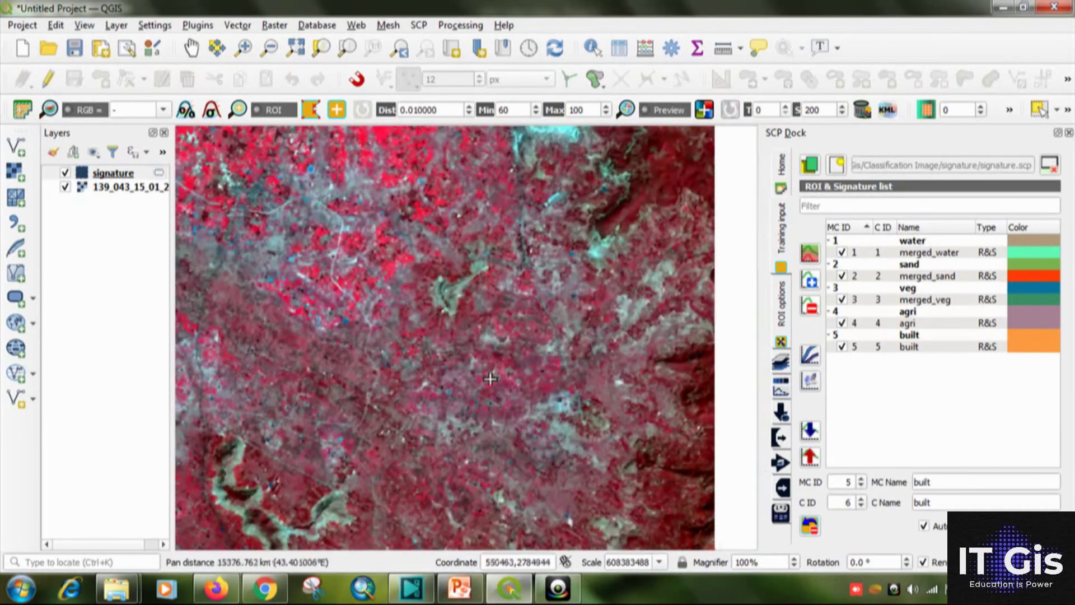
drag(491, 379, 391, 482)
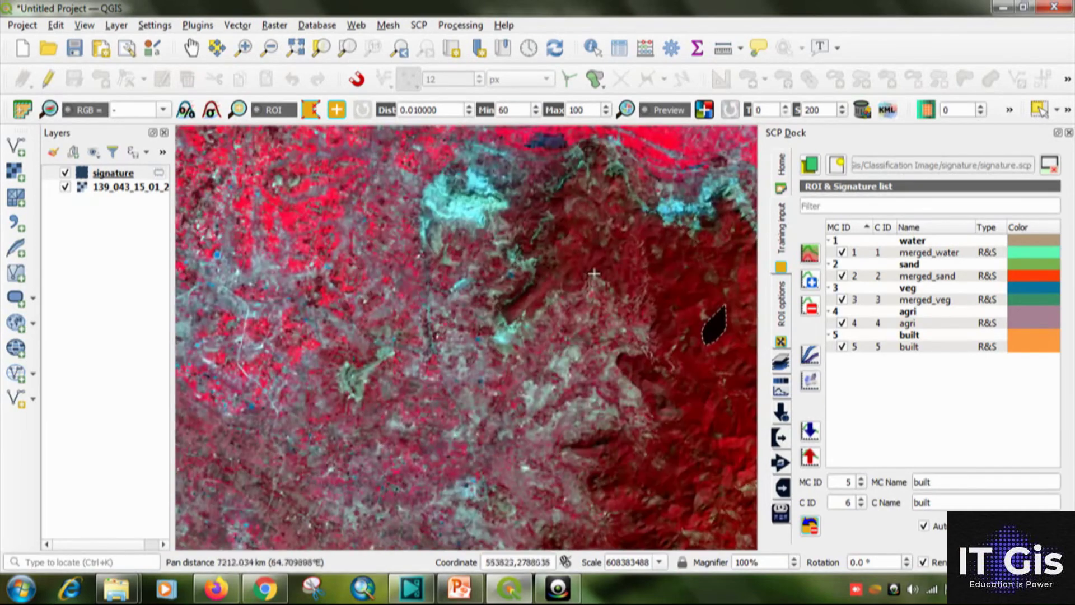
drag(595, 273, 399, 488)
drag(601, 442, 360, 469)
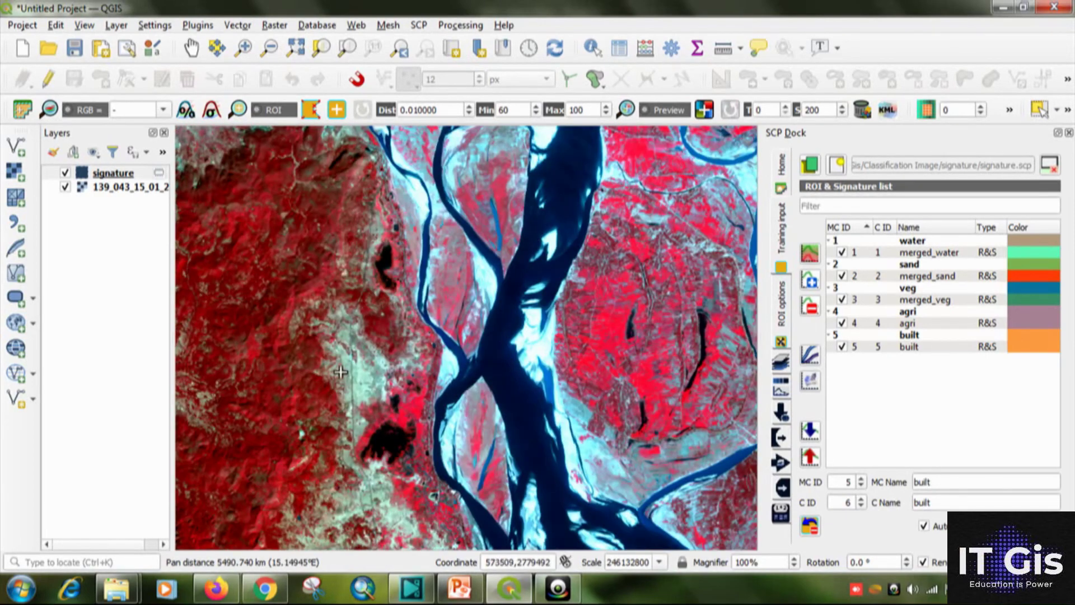
scroll(345, 371, up, 3)
scroll(418, 377, down, 2)
scroll(434, 459, up, 2)
drag(433, 459, 523, 257)
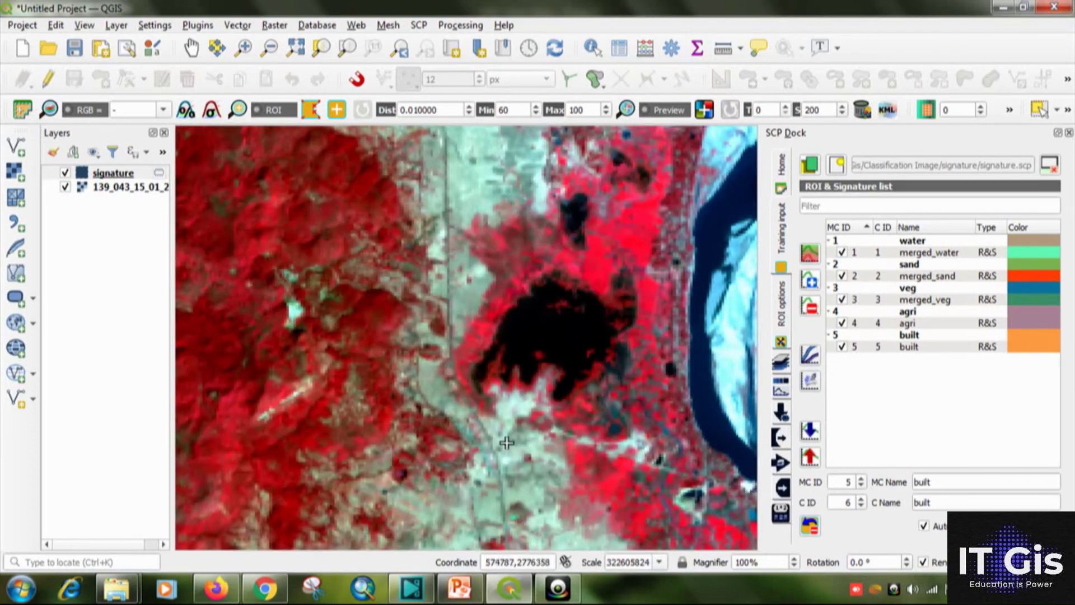
drag(531, 393, 490, 290)
scroll(495, 320, up, 3)
Draw a small closed ROI polygon on the pale bare ground just south of the black water body west of the river.
click(504, 387)
click(465, 409)
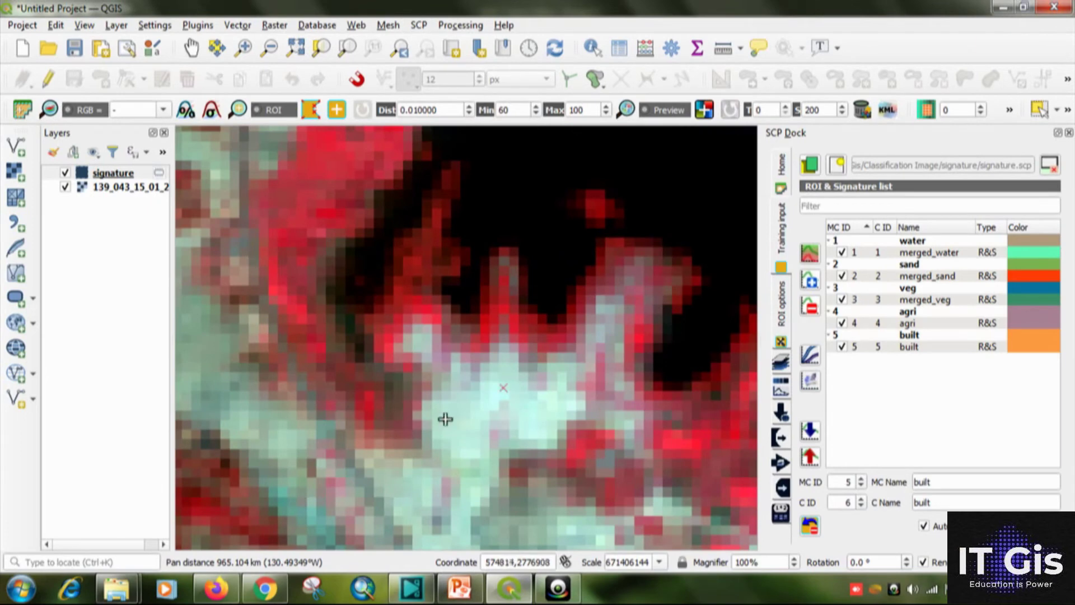
click(445, 430)
click(460, 435)
click(480, 426)
click(496, 403)
click(522, 432)
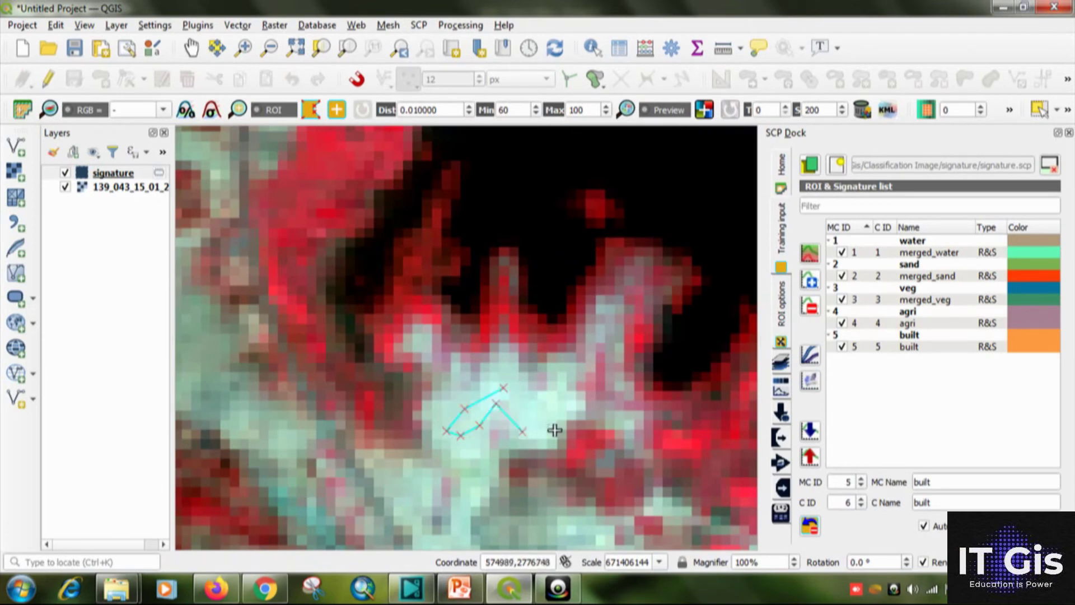
click(567, 401)
right_click(521, 379)
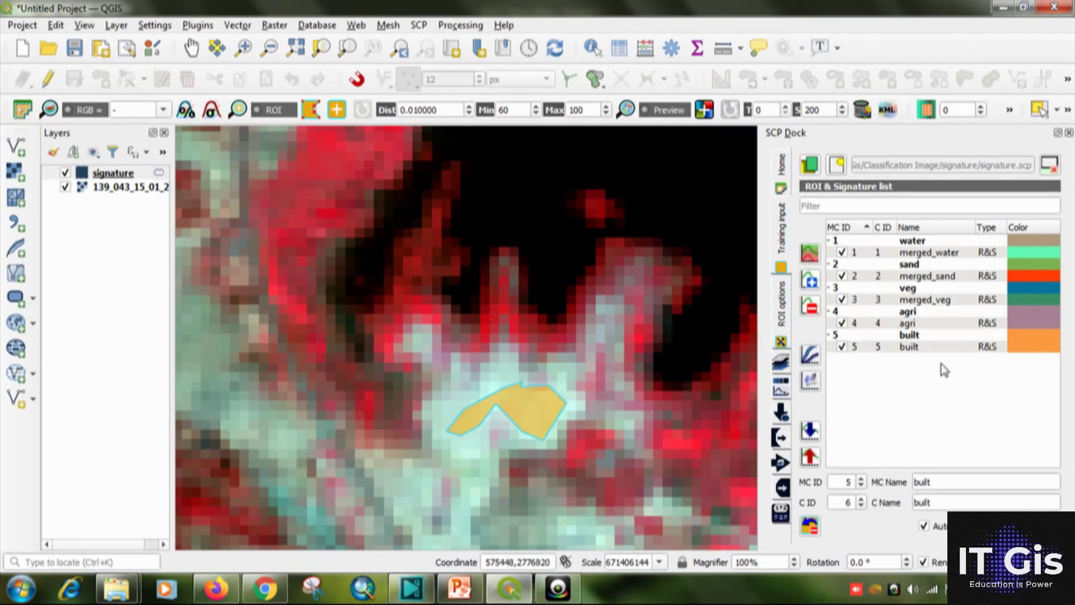
Assign the bare-ground ROI macroclass ID 6 with macroclass and class name fellow, and save it as a signature.
click(861, 478)
drag(919, 481, 938, 481)
text(fe)
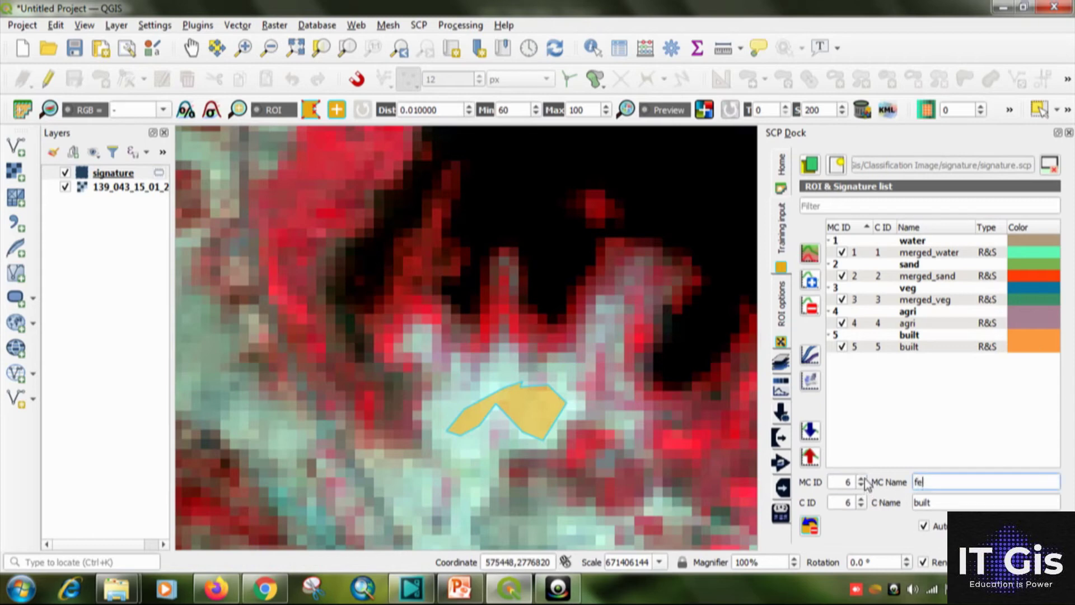
text(llow)
key(Tab)
text(f)
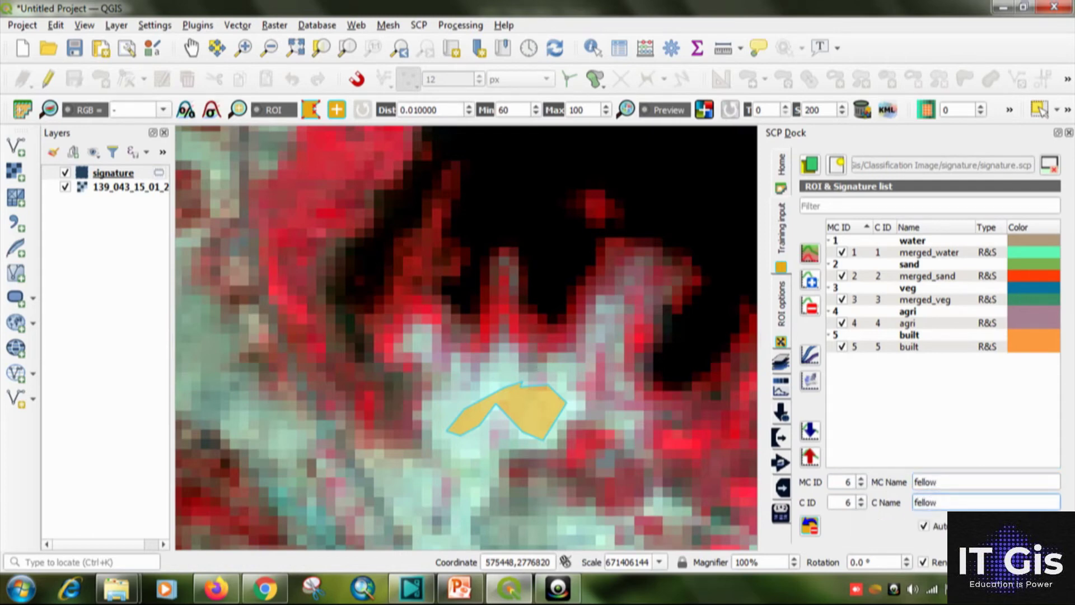
click(810, 526)
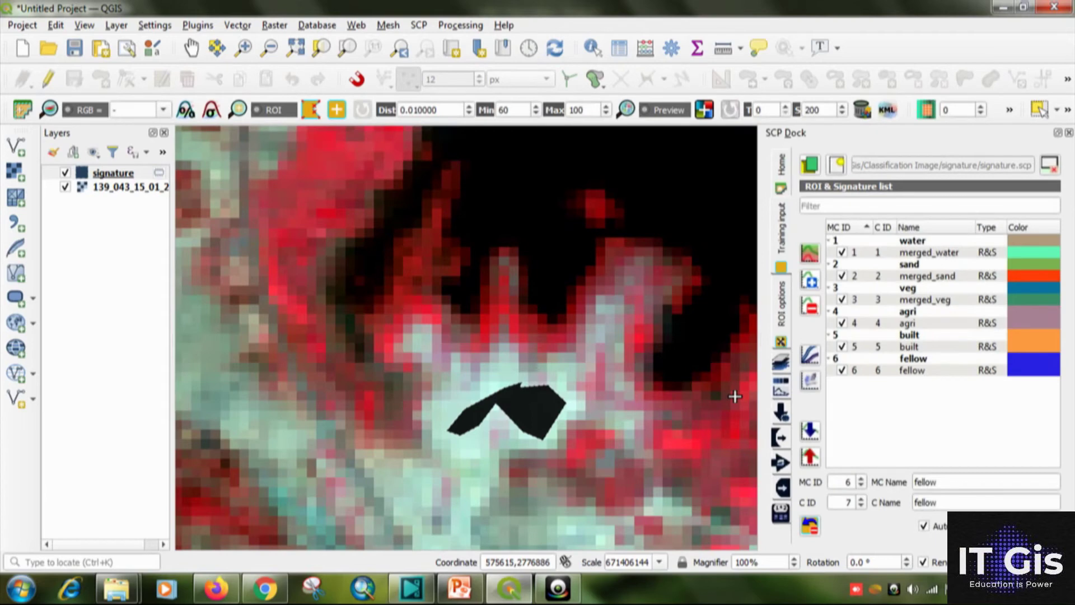
Plot the spectral signatures of all six classes and reposition the legend to compare their curves.
drag(942, 378, 929, 240)
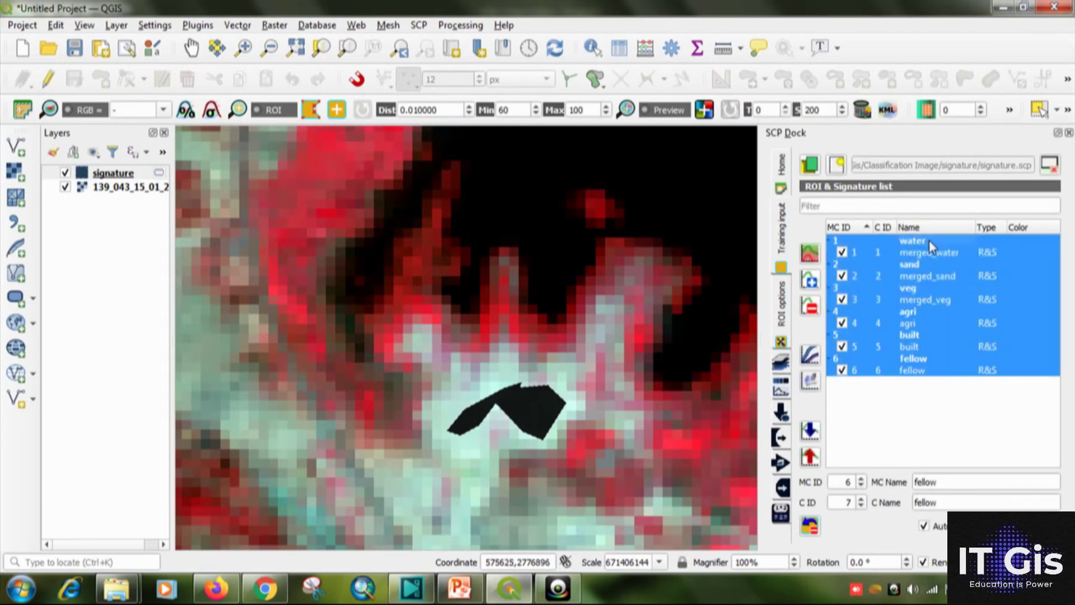
click(816, 358)
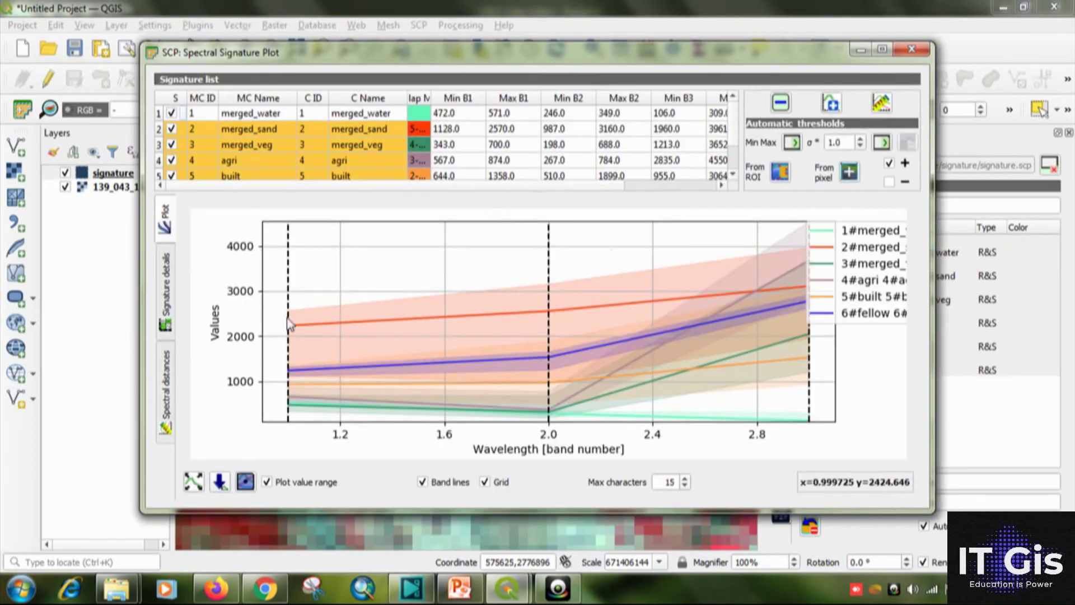
drag(860, 263, 790, 277)
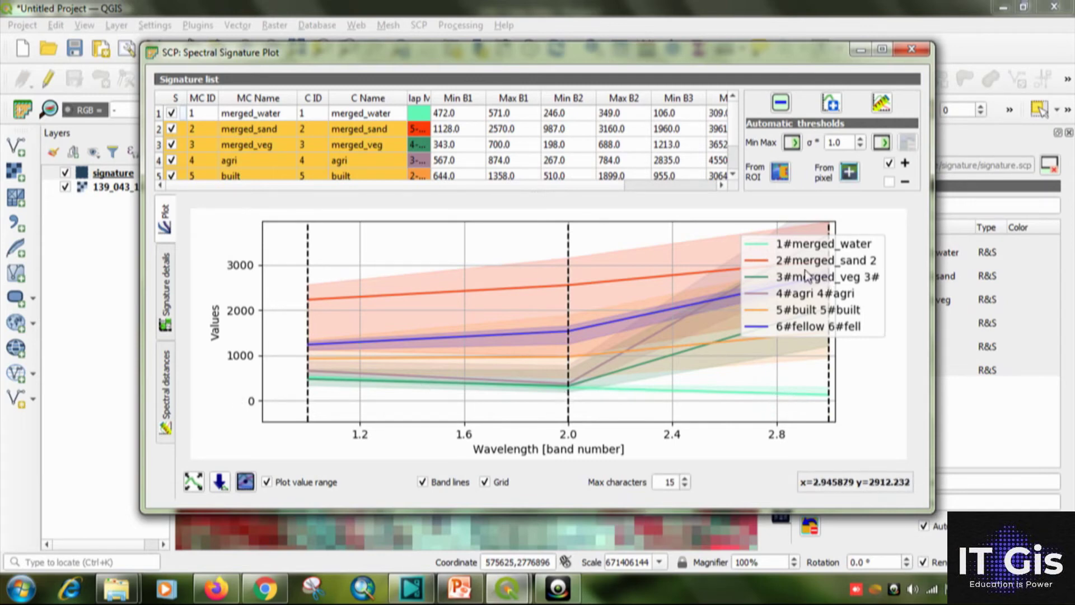
drag(803, 274, 884, 240)
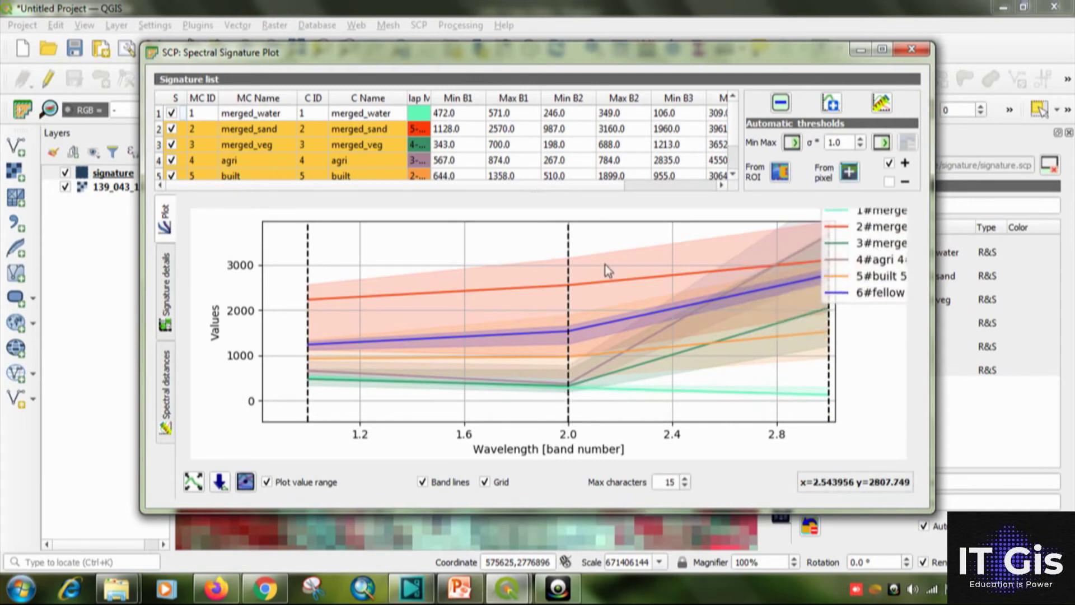
Close the spectral signature plot and set the band-processing Classification algorithm to Maximum Likelihood.
click(912, 50)
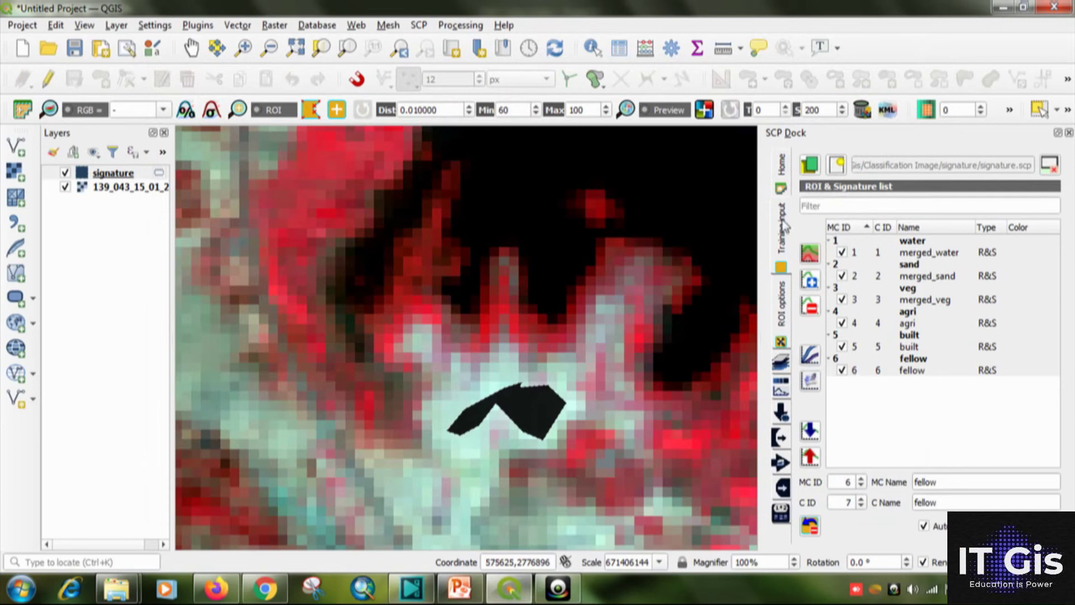
click(783, 168)
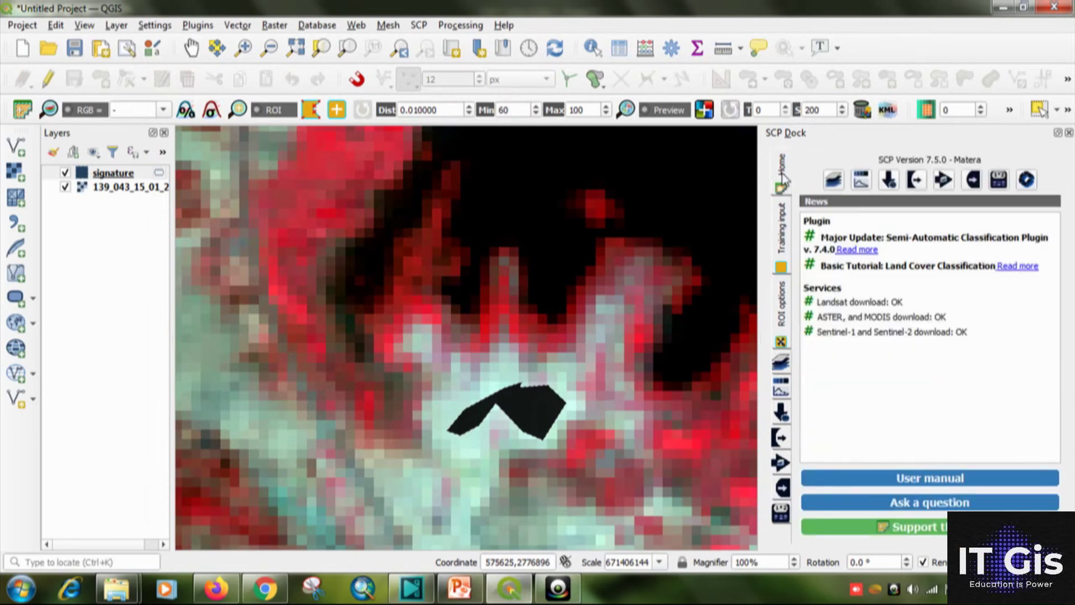
click(831, 181)
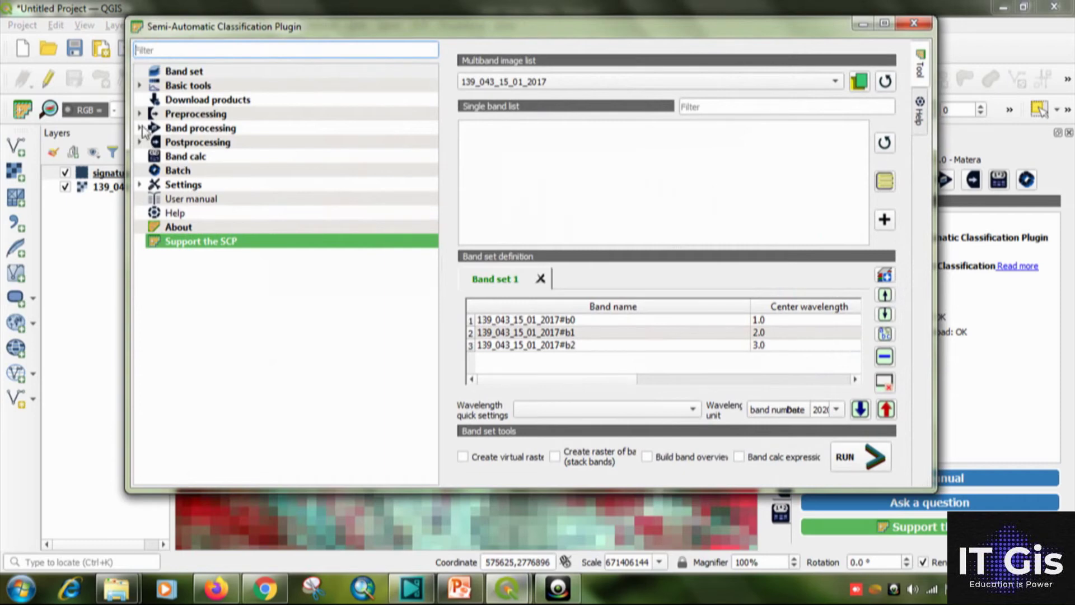
click(140, 128)
click(205, 158)
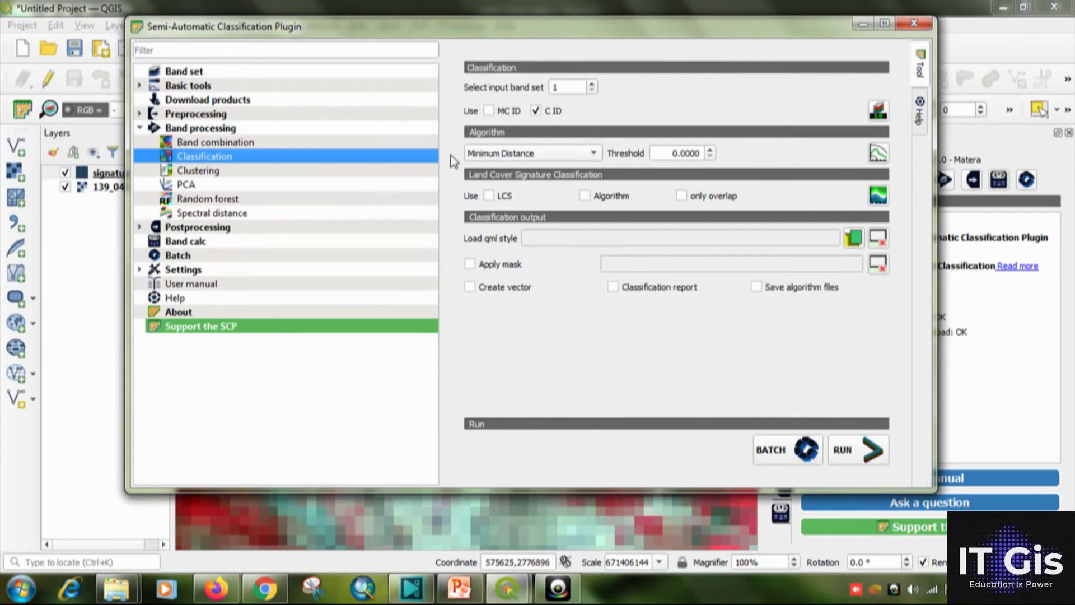
click(585, 159)
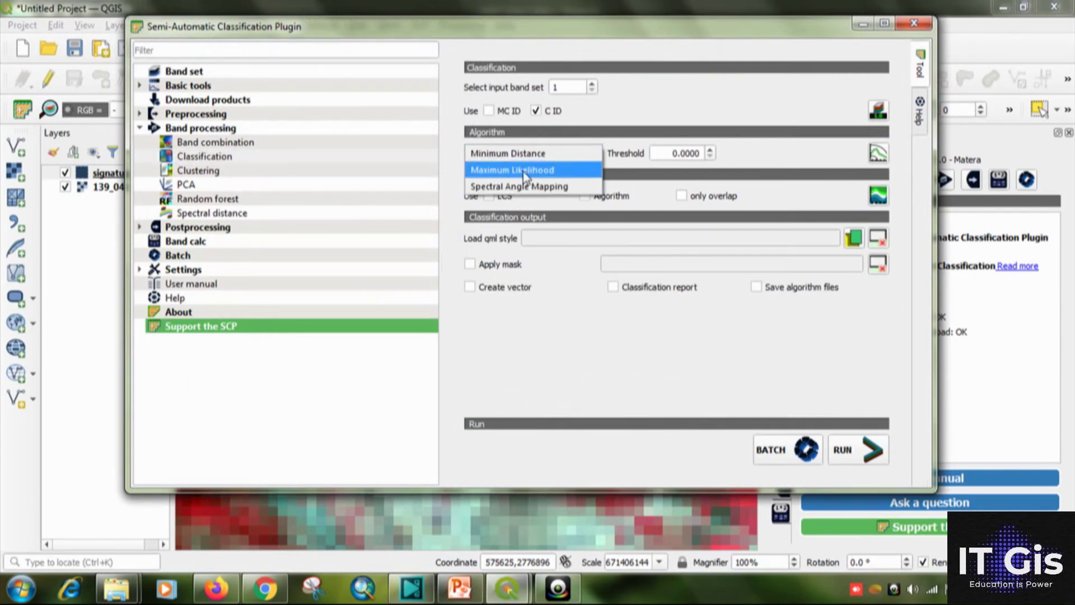
click(524, 176)
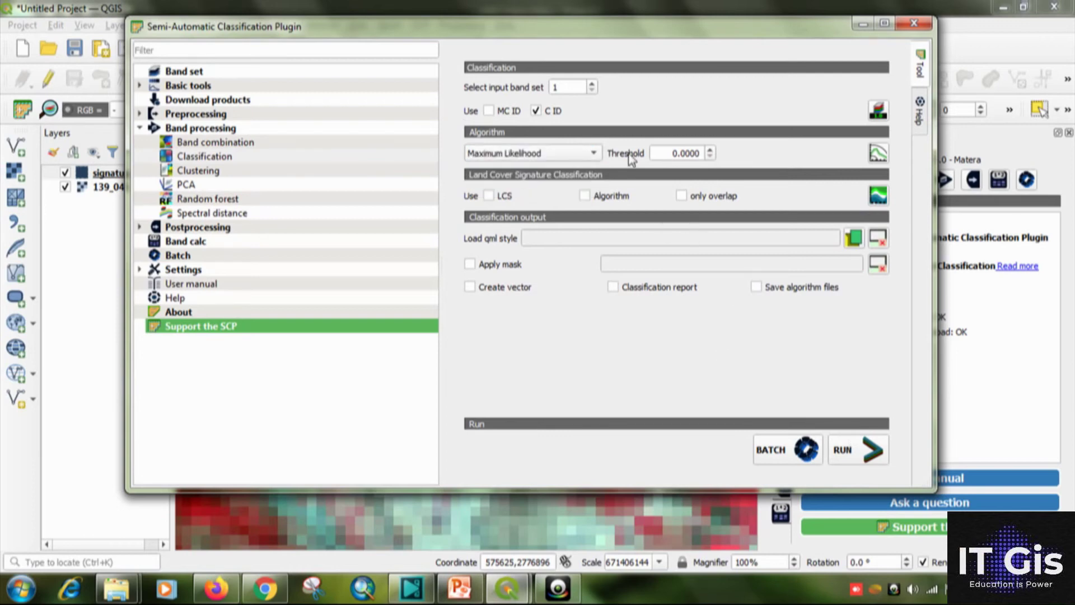
Run the classification and save its output as a TIF named lulc in the signature folder.
click(869, 459)
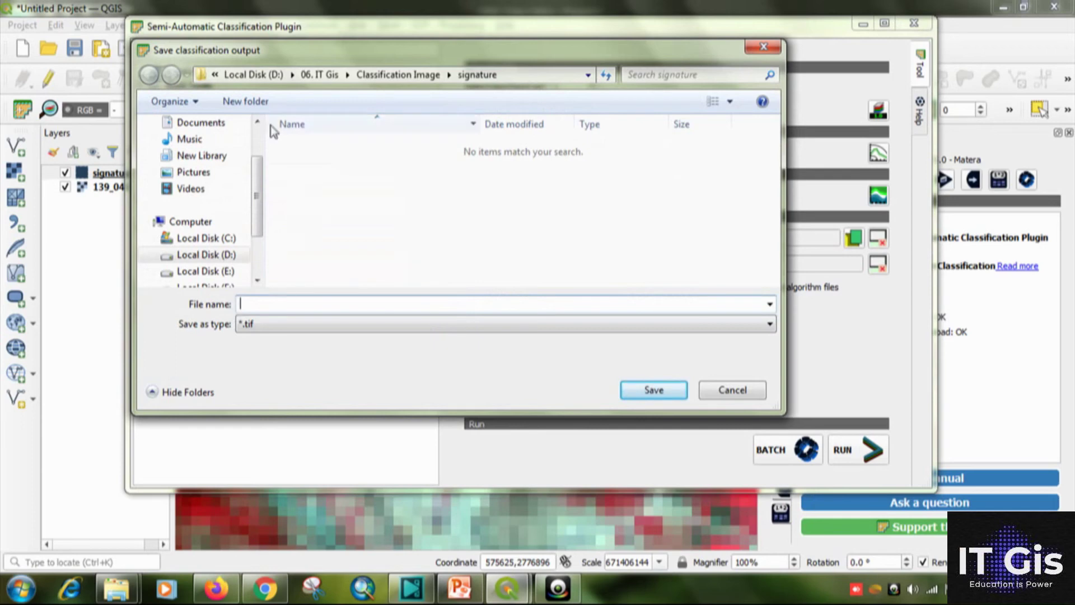
click(266, 309)
text(lu)
key(BackSpace)
text(lc)
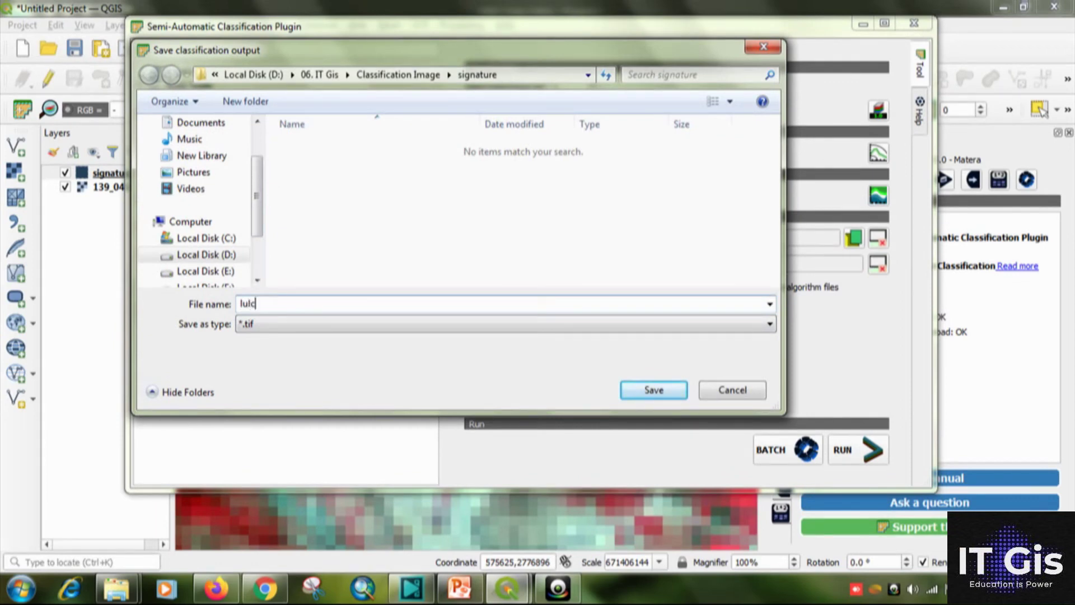
click(638, 399)
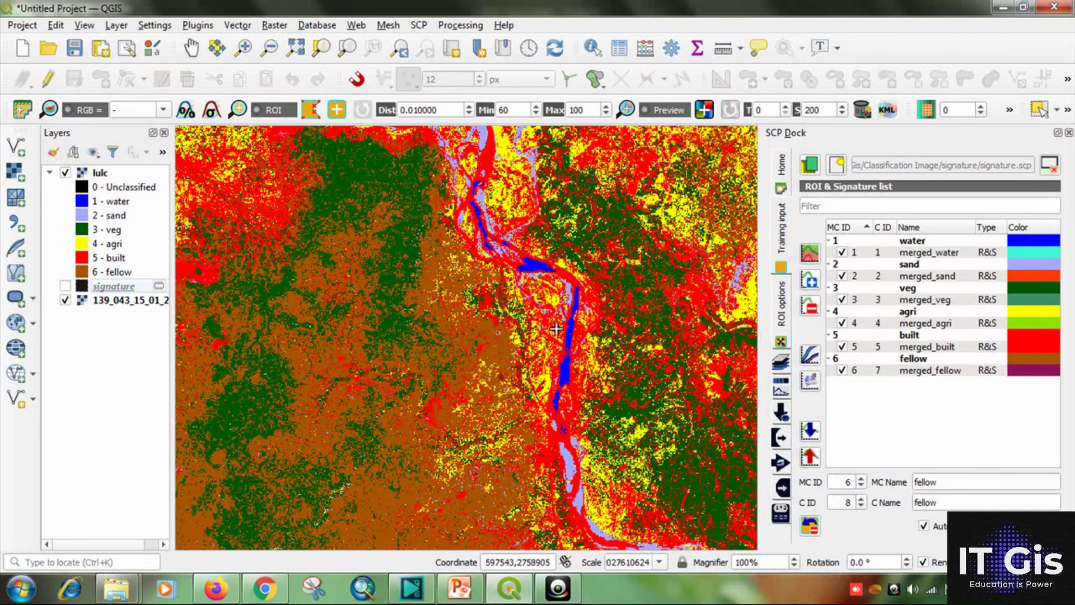
Compare the lulc classification with the false color image across the scene by repeatedly hiding and showing the lulc layer.
scroll(349, 270, down, 1)
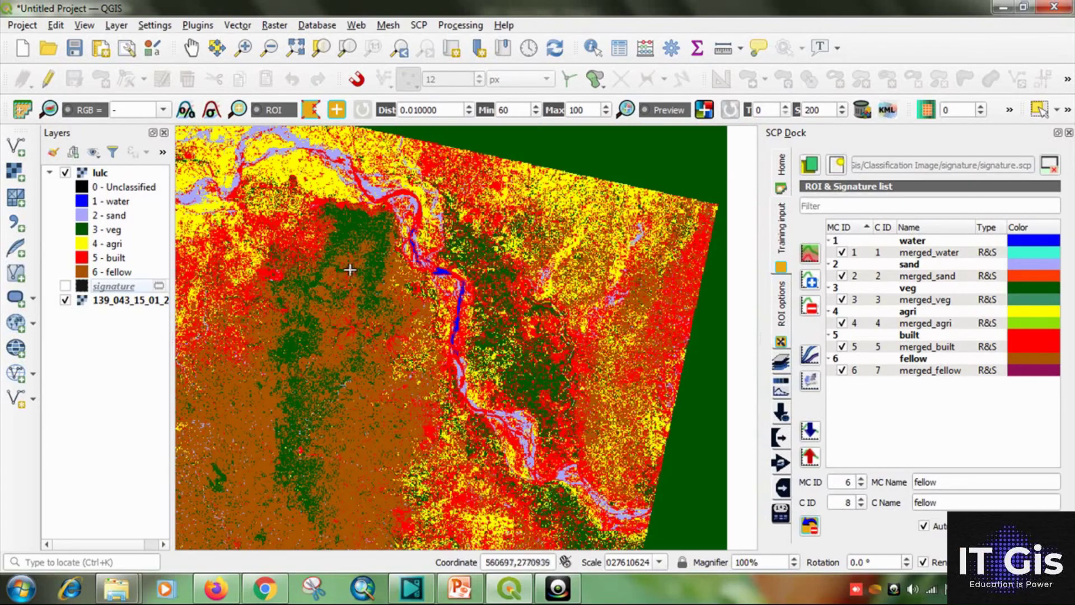
click(66, 173)
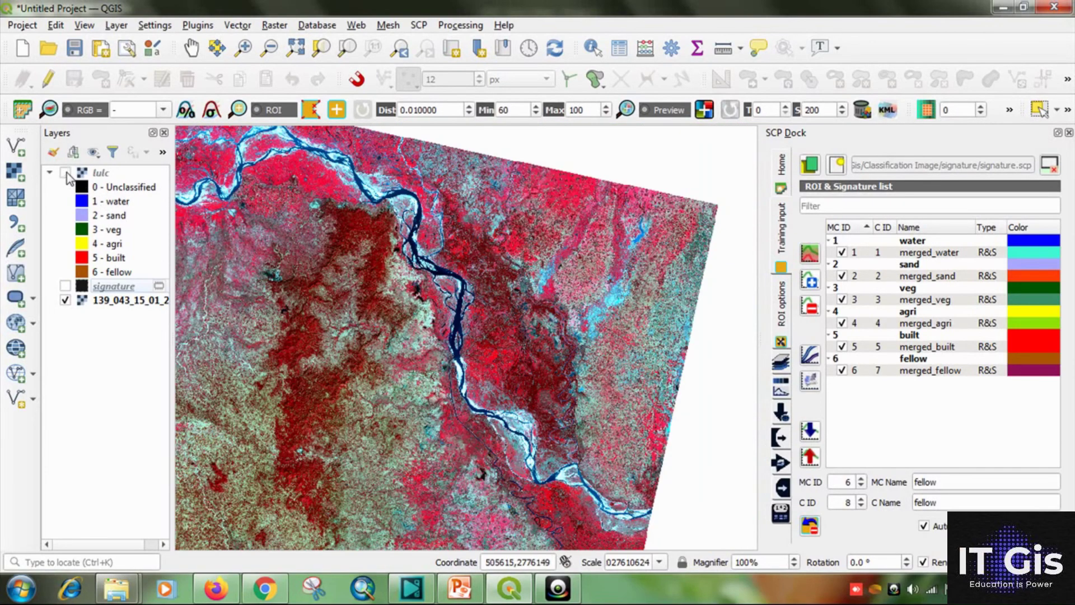
click(65, 173)
click(65, 173)
click(66, 173)
click(65, 173)
click(65, 173)
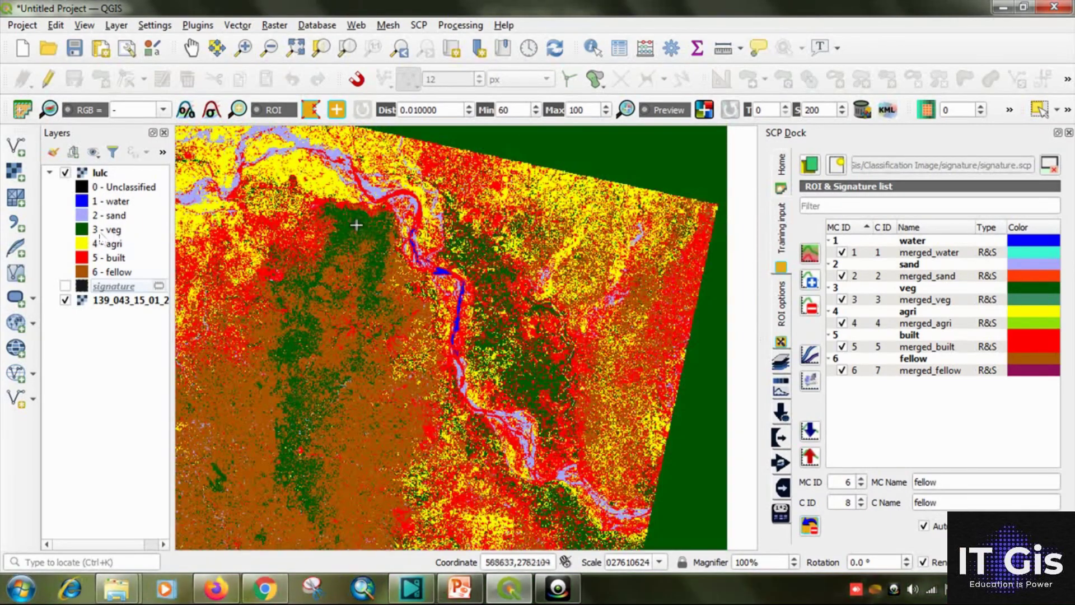
click(65, 173)
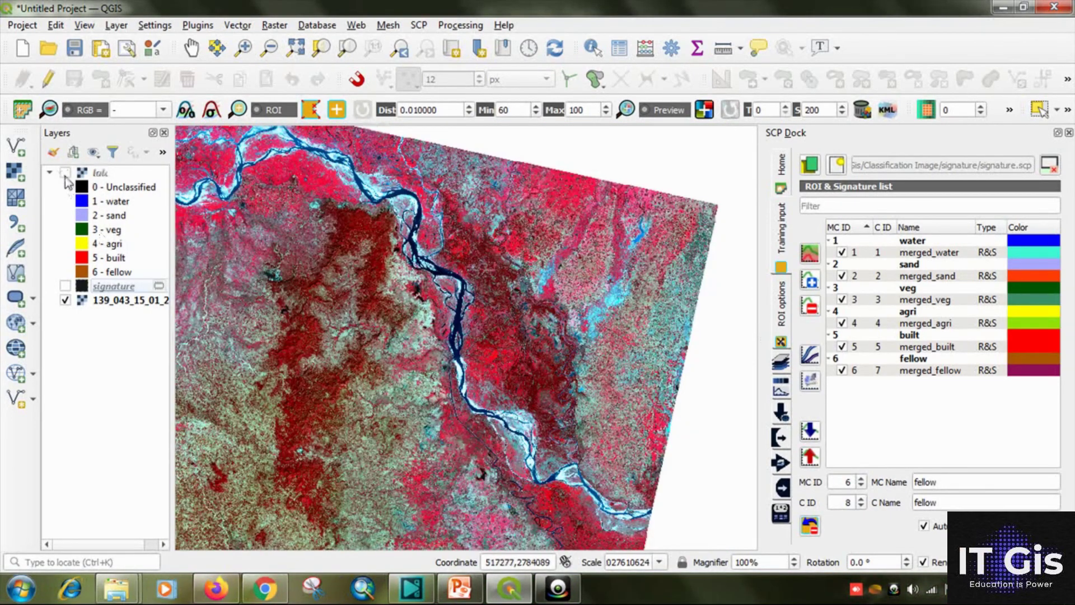
click(66, 173)
click(65, 173)
click(65, 173)
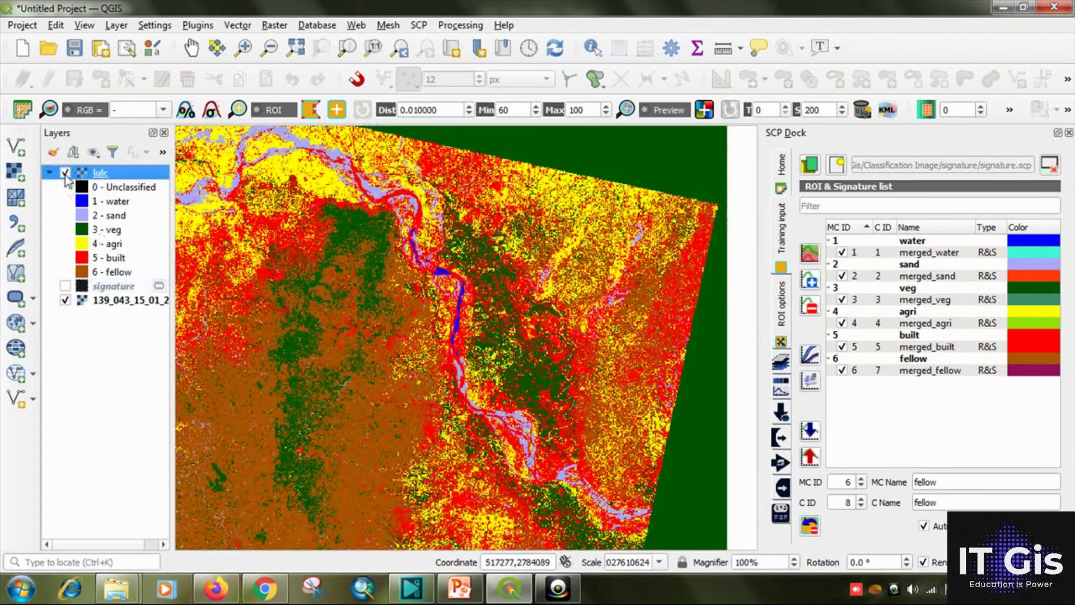
click(66, 173)
click(65, 173)
click(66, 173)
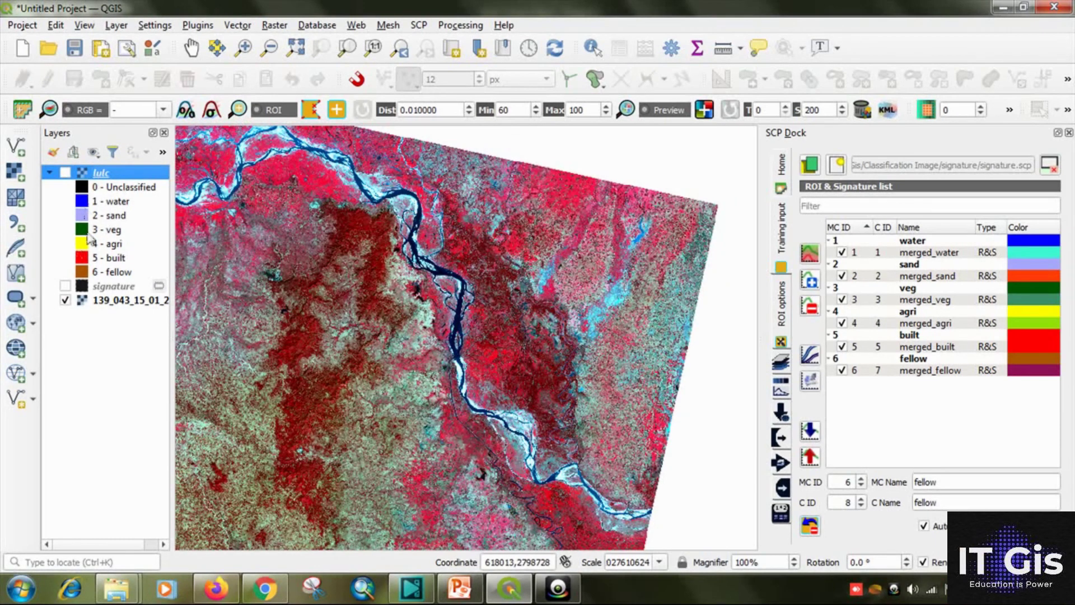
Inspect the lulc layer's symbology and the water class colour settings, leaving both without changes.
right_click(97, 174)
click(162, 463)
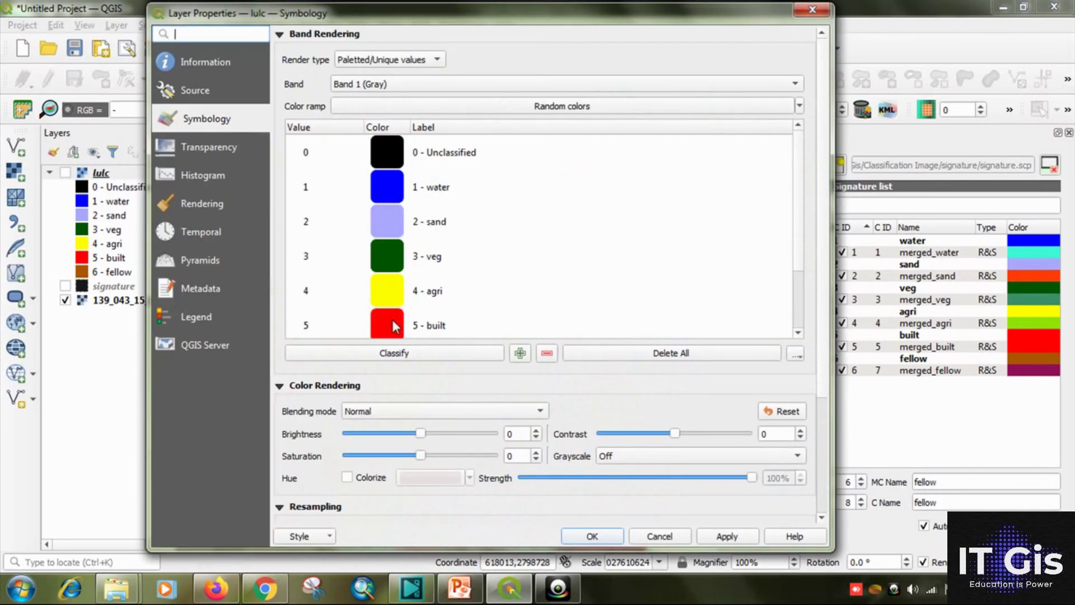
double_click(387, 192)
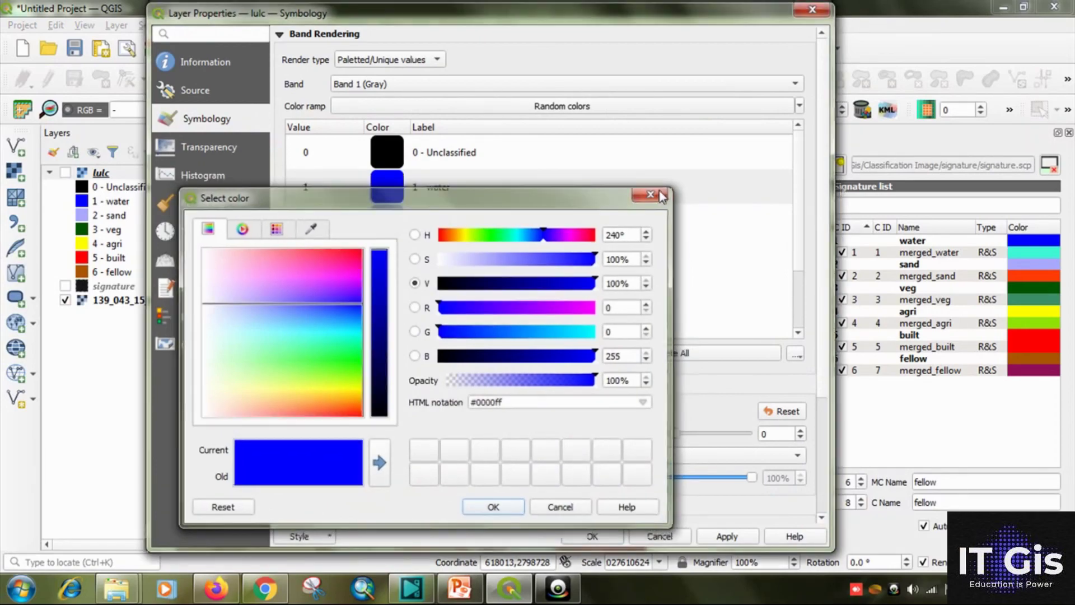
click(656, 194)
click(813, 12)
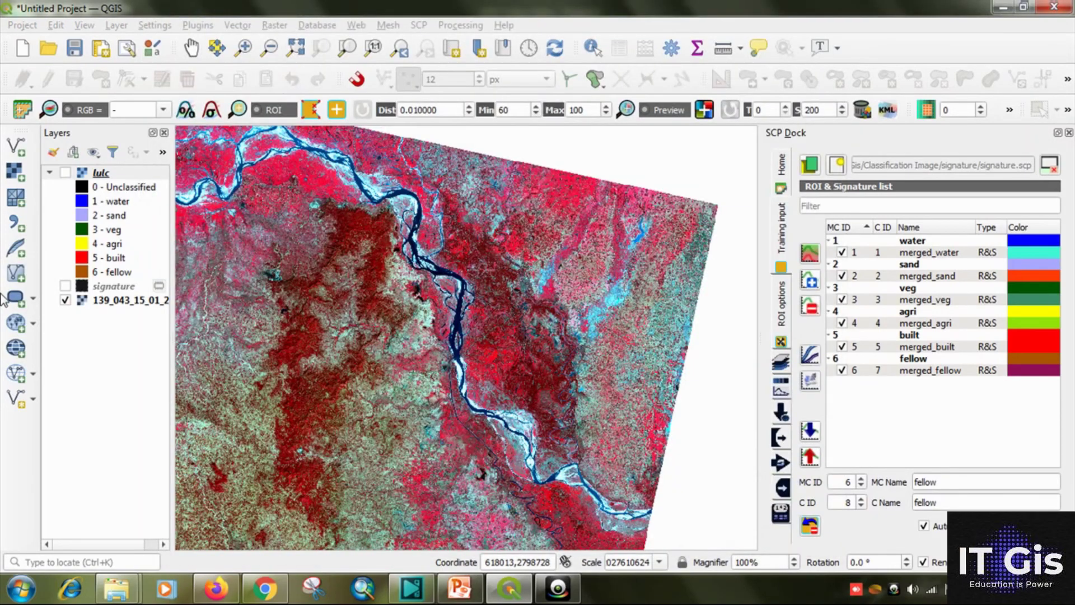
Toggle the lulc layer's visibility to check its classes against the satellite image along the river and surrounding land.
click(65, 173)
click(66, 173)
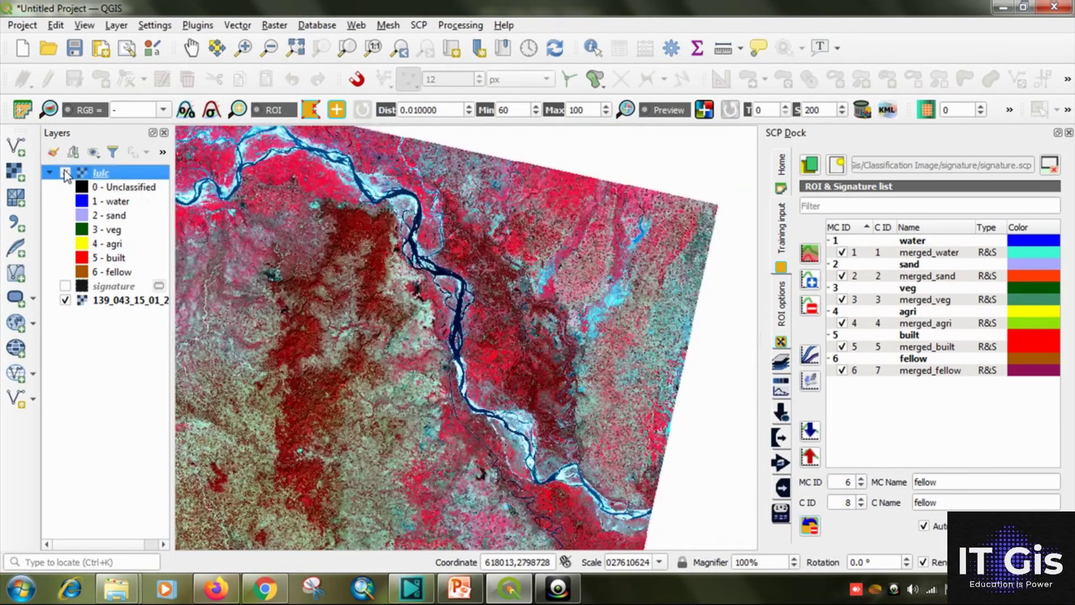
click(65, 173)
click(65, 173)
click(66, 174)
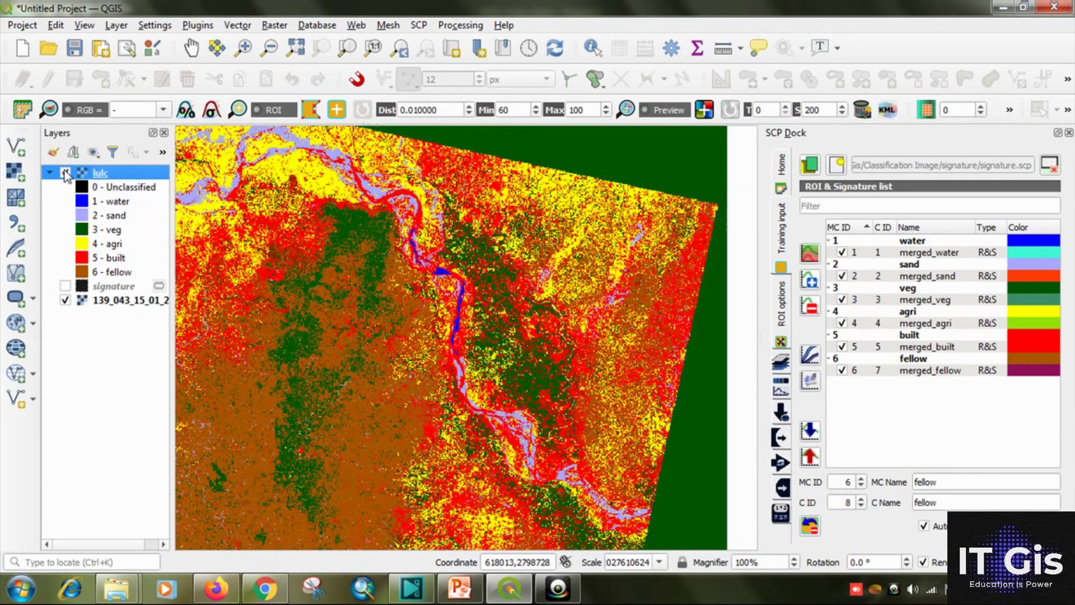
click(66, 173)
click(66, 173)
click(65, 174)
click(65, 173)
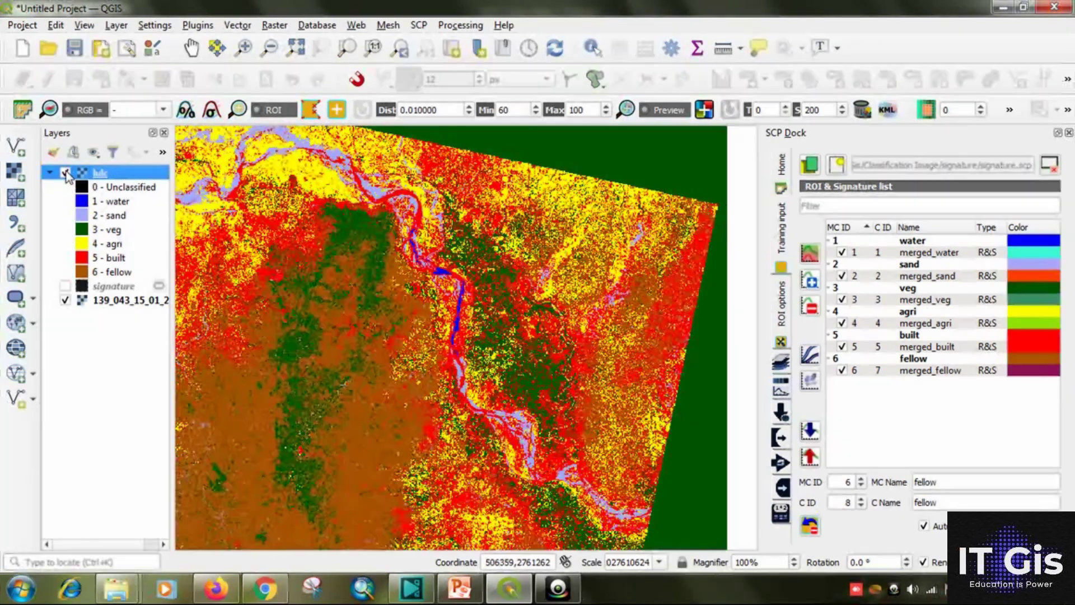
click(65, 174)
click(66, 173)
click(65, 173)
click(66, 173)
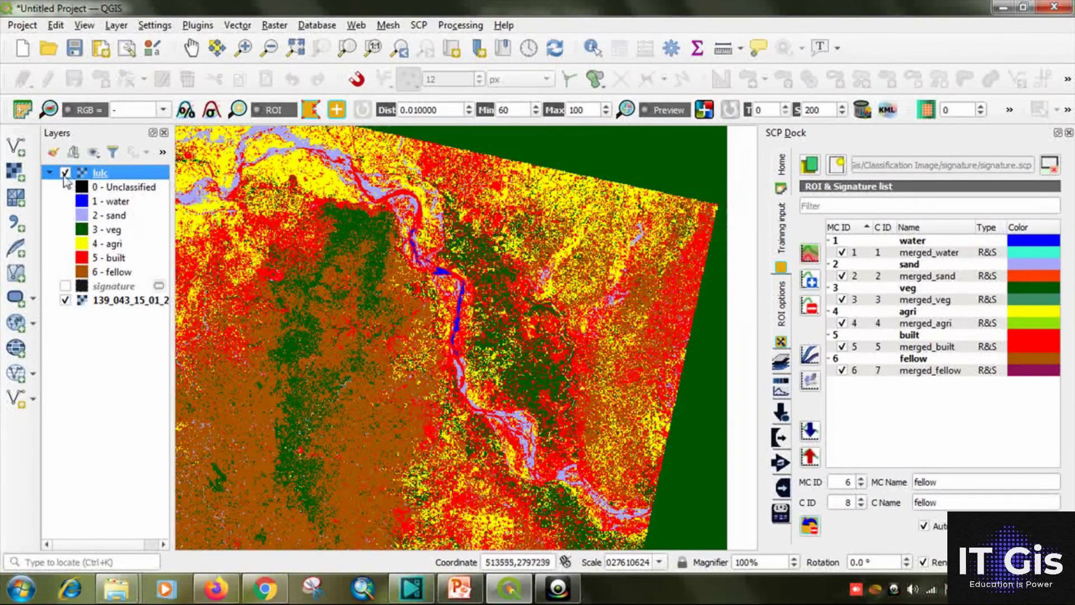
click(64, 173)
click(66, 173)
click(66, 174)
click(66, 173)
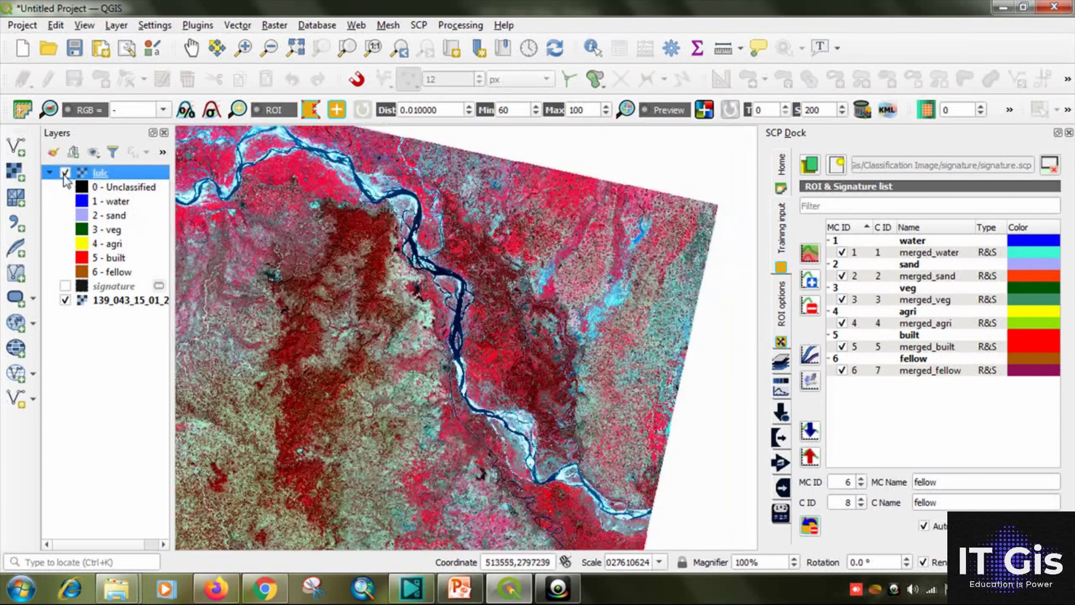
click(65, 173)
click(65, 173)
click(66, 173)
click(65, 173)
click(65, 173)
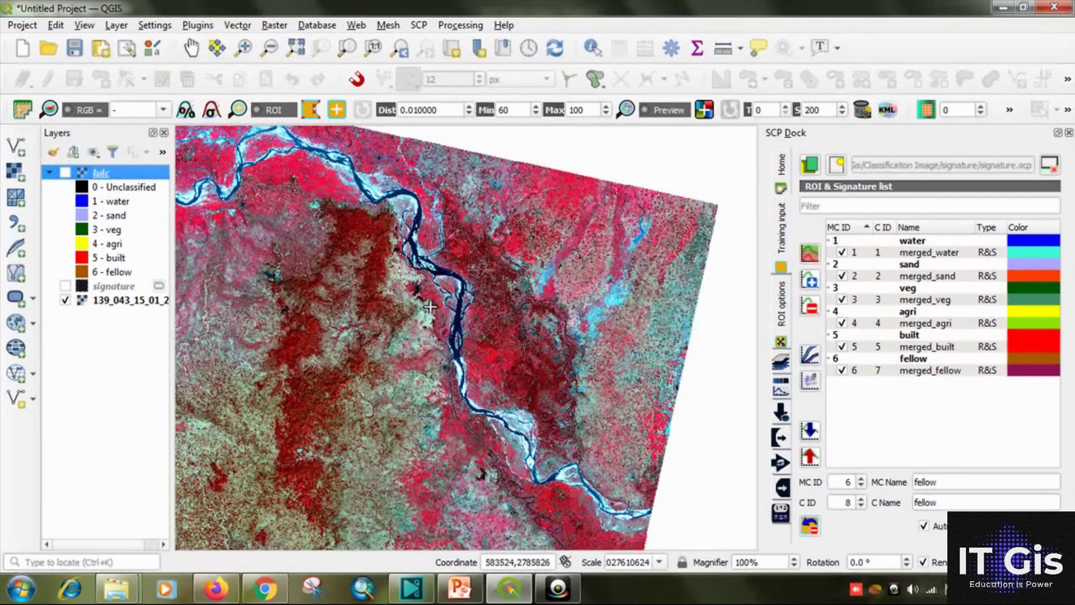
click(66, 173)
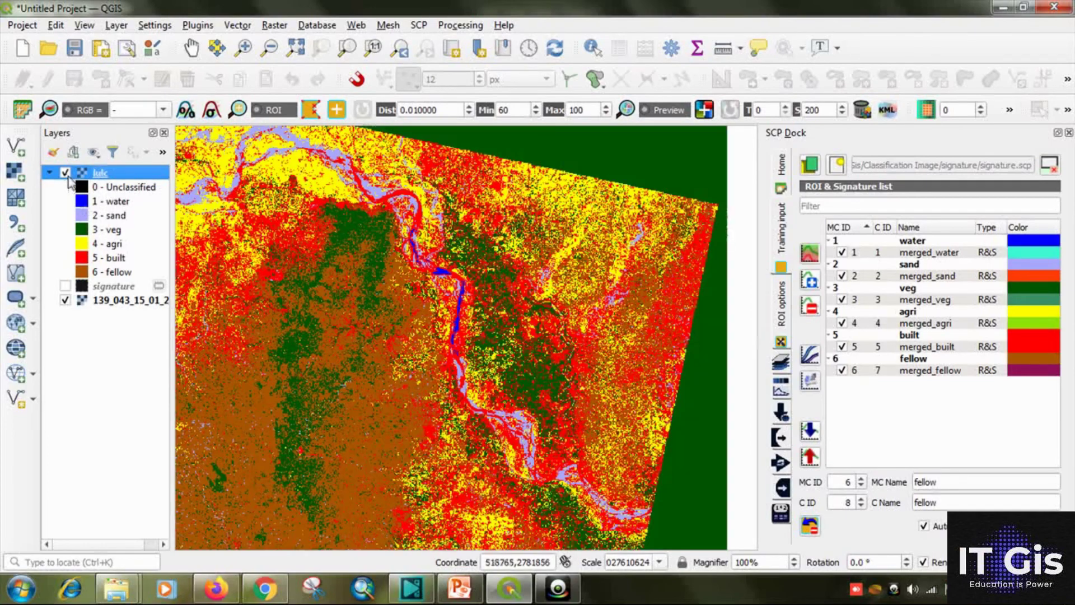
click(66, 173)
click(66, 173)
click(66, 174)
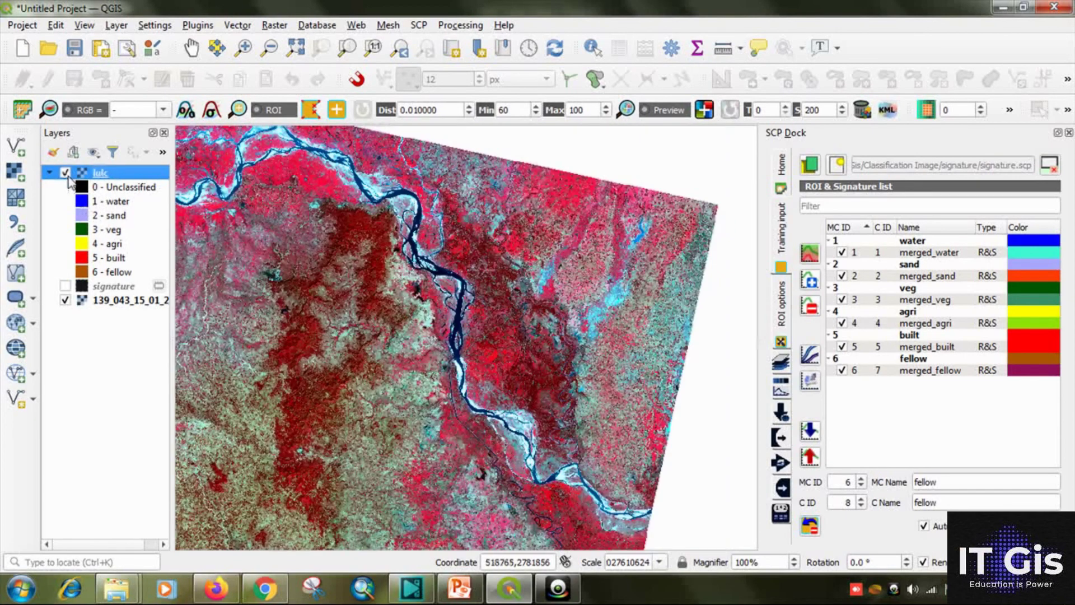
click(66, 174)
click(66, 174)
click(65, 173)
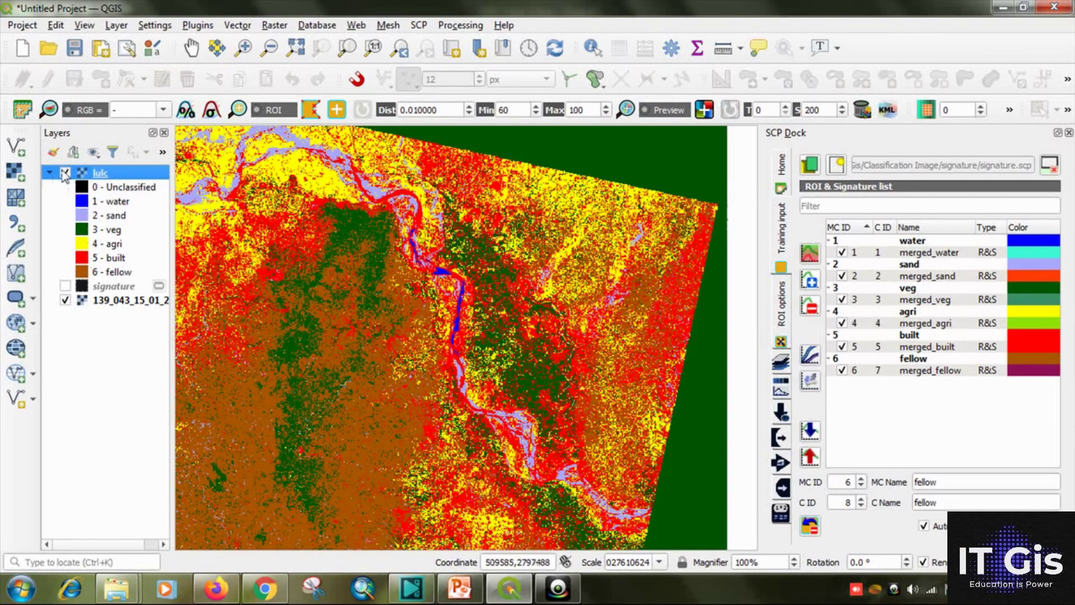
click(66, 174)
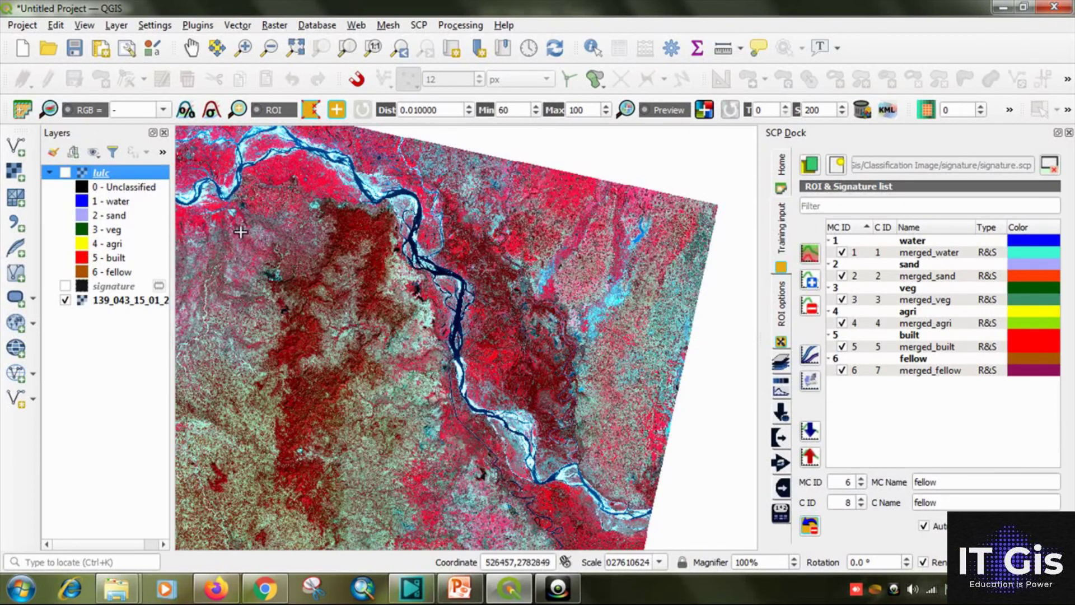
Compare the lulc classification with the satellite image around the reservoir at the scene's southern edge and the terrain northeast of it.
click(65, 173)
drag(504, 292, 567, 222)
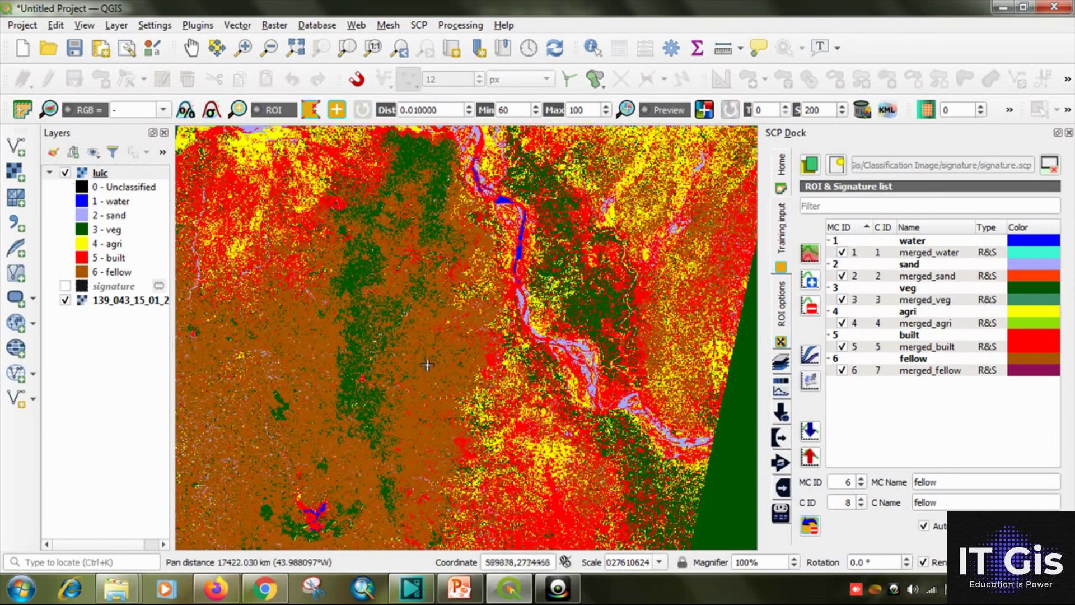
drag(442, 376, 496, 300)
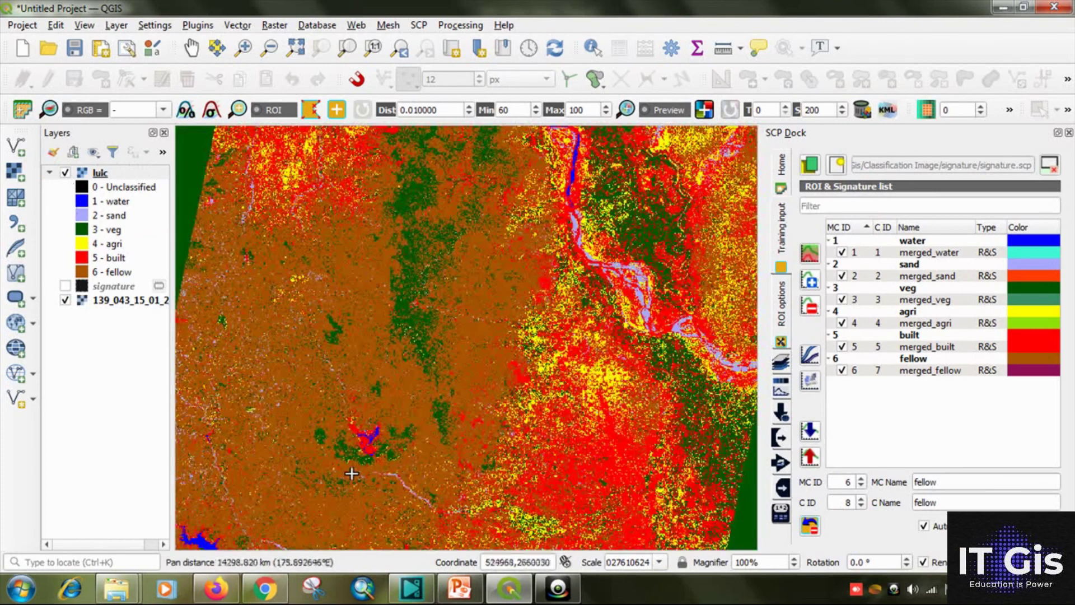
drag(227, 523, 331, 422)
drag(313, 465, 357, 422)
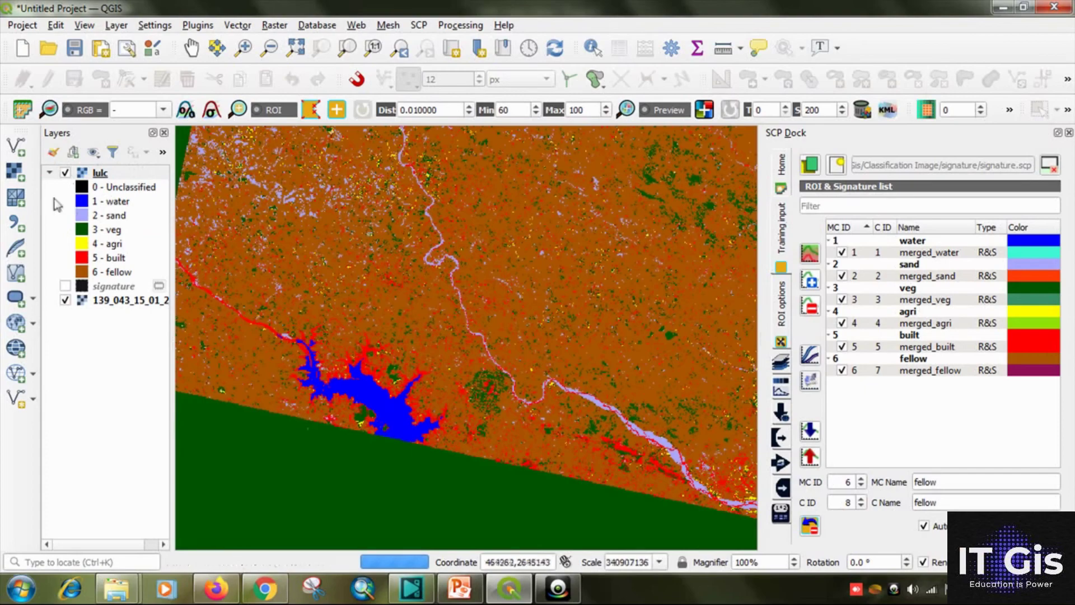
click(65, 174)
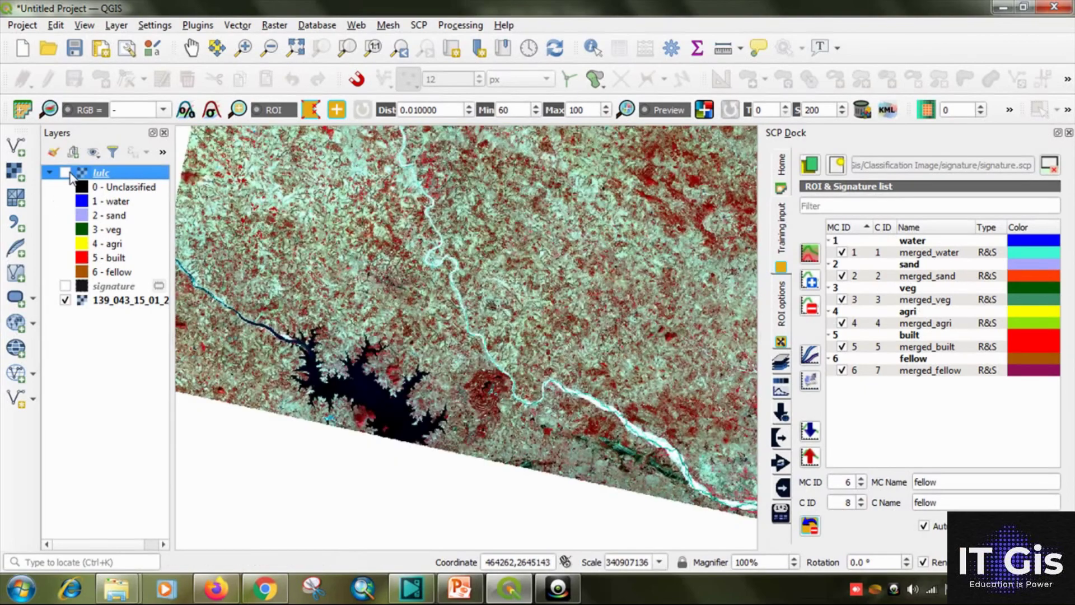
click(65, 173)
click(65, 174)
click(66, 173)
click(65, 174)
click(65, 173)
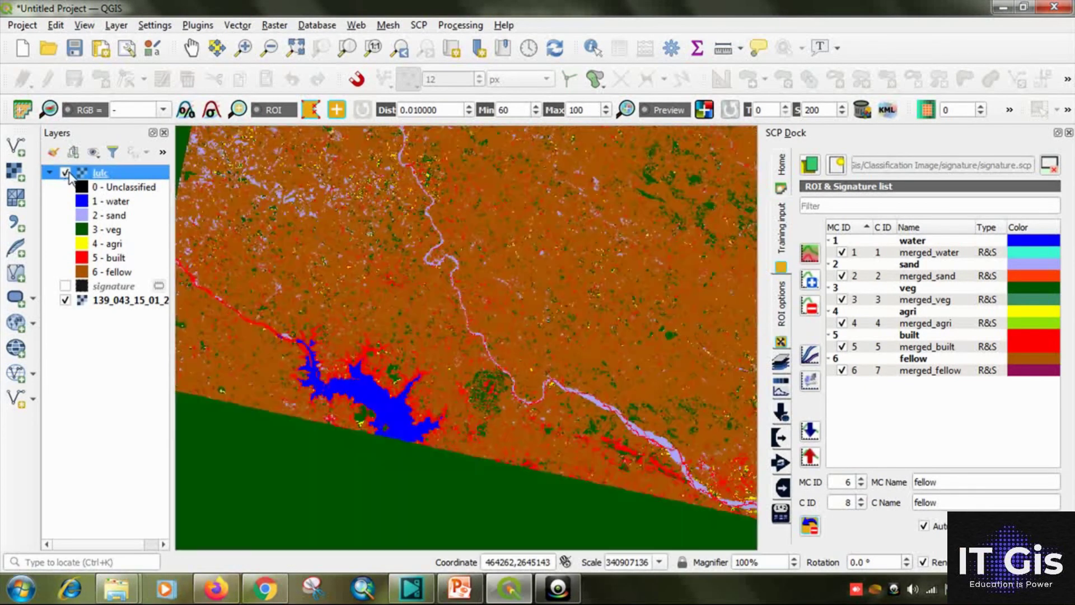
click(66, 173)
drag(675, 144, 502, 387)
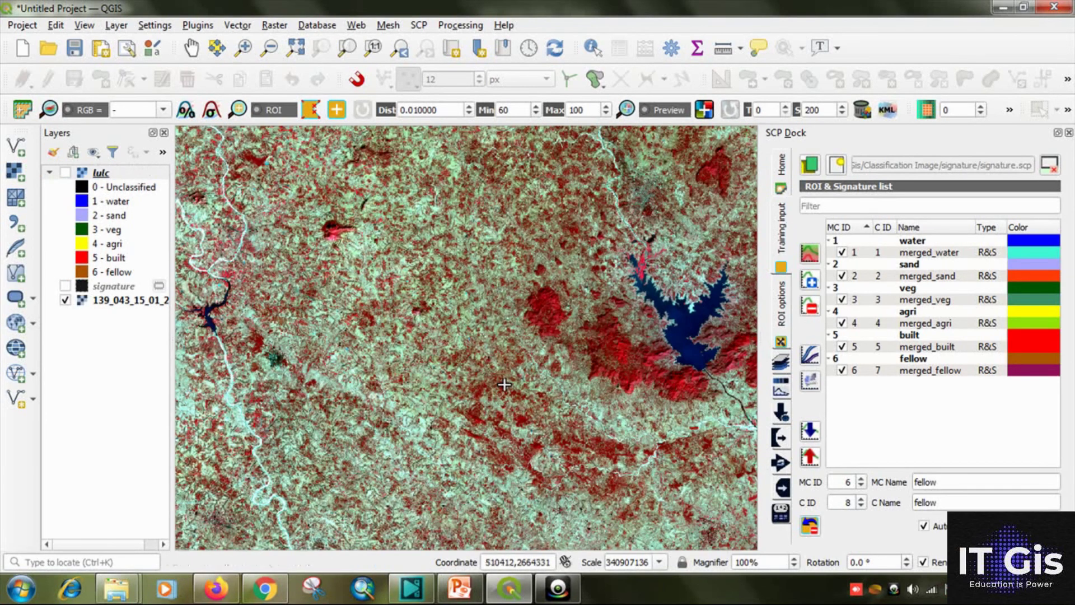
click(64, 175)
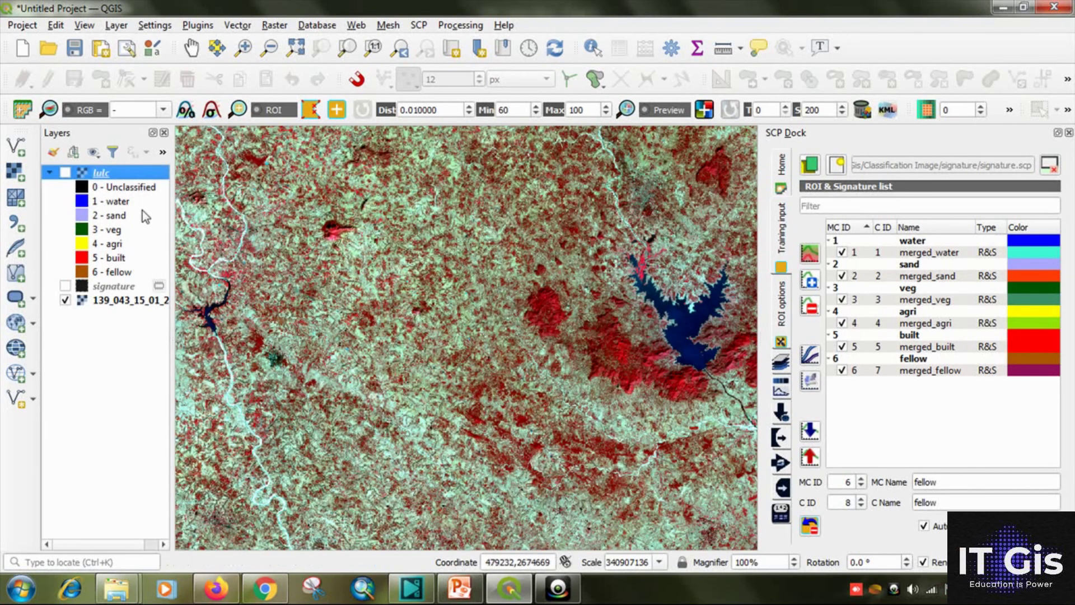
Compare the lulc classification with the satellite image at the branched reservoir ringed by vegetated hills by repeatedly hiding and showing the lulc layer.
click(66, 173)
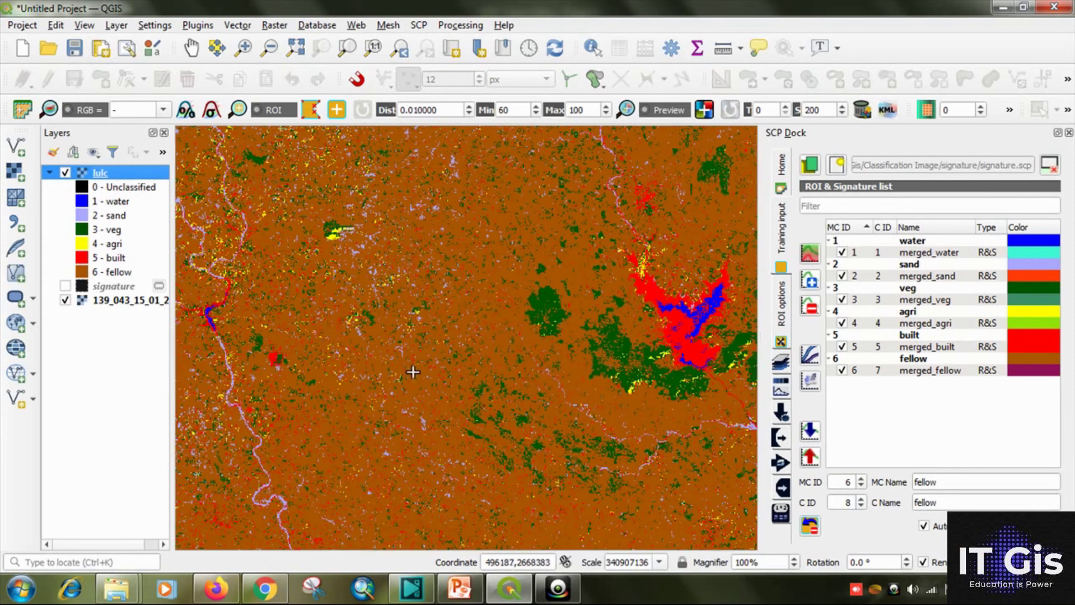
drag(604, 354, 379, 393)
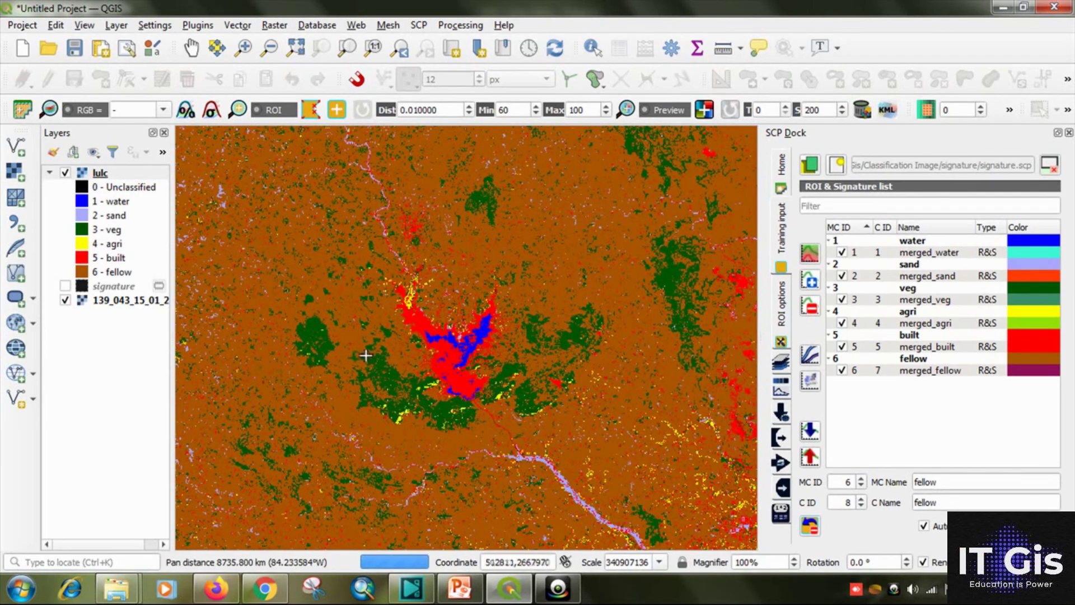
click(65, 173)
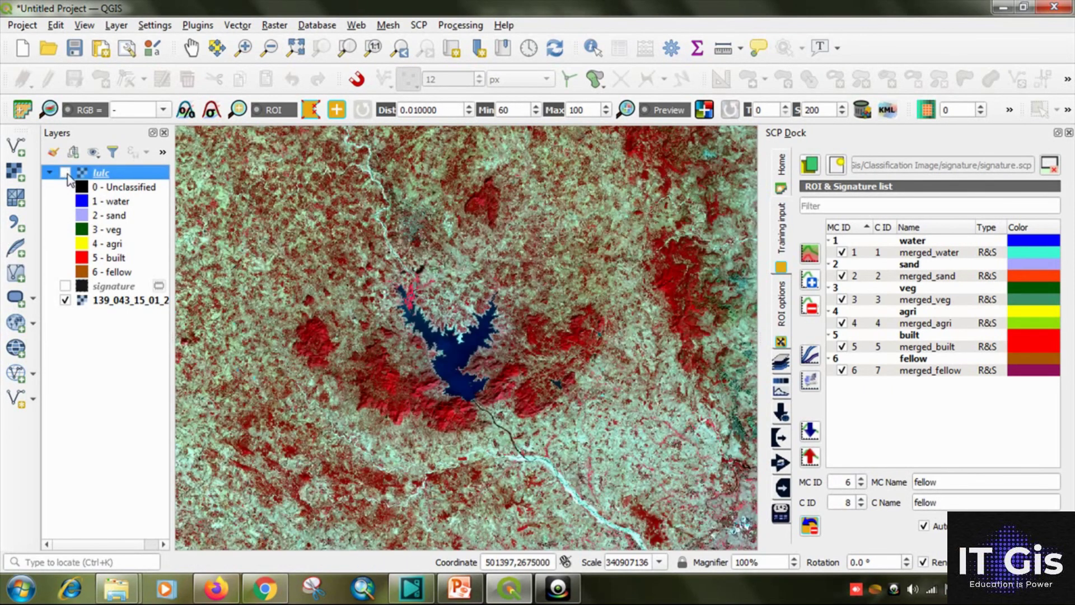
click(65, 173)
click(65, 173)
click(66, 173)
click(66, 173)
click(66, 173)
click(65, 173)
click(65, 173)
click(65, 173)
Compare the lulc classification with the satellite image along the wide river in the scene's northern part, leaving the lulc layer shown.
click(428, 364)
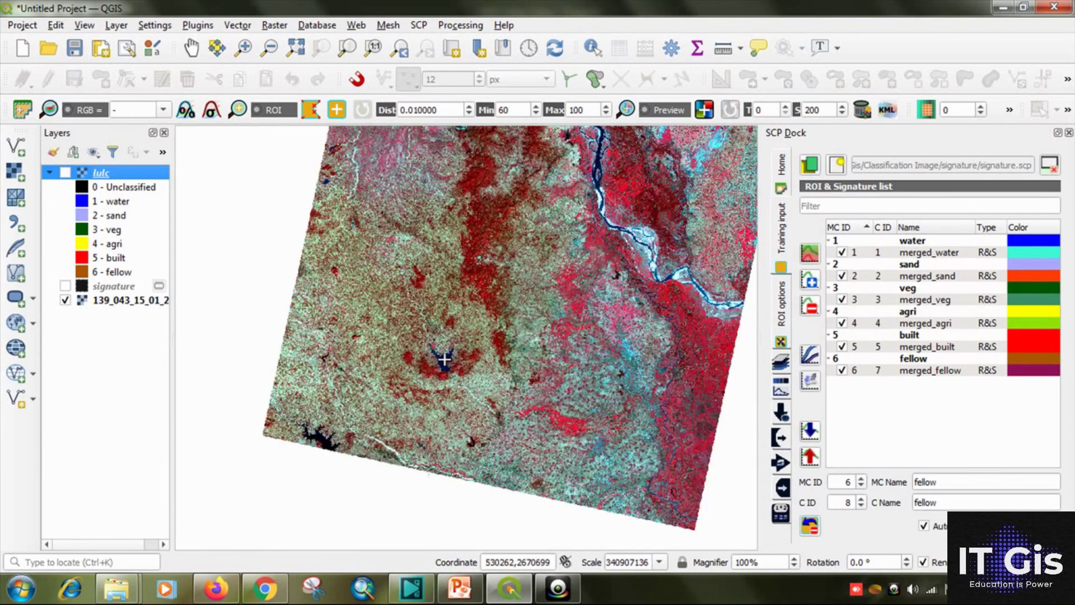
drag(446, 360, 493, 401)
scroll(494, 401, up, 1)
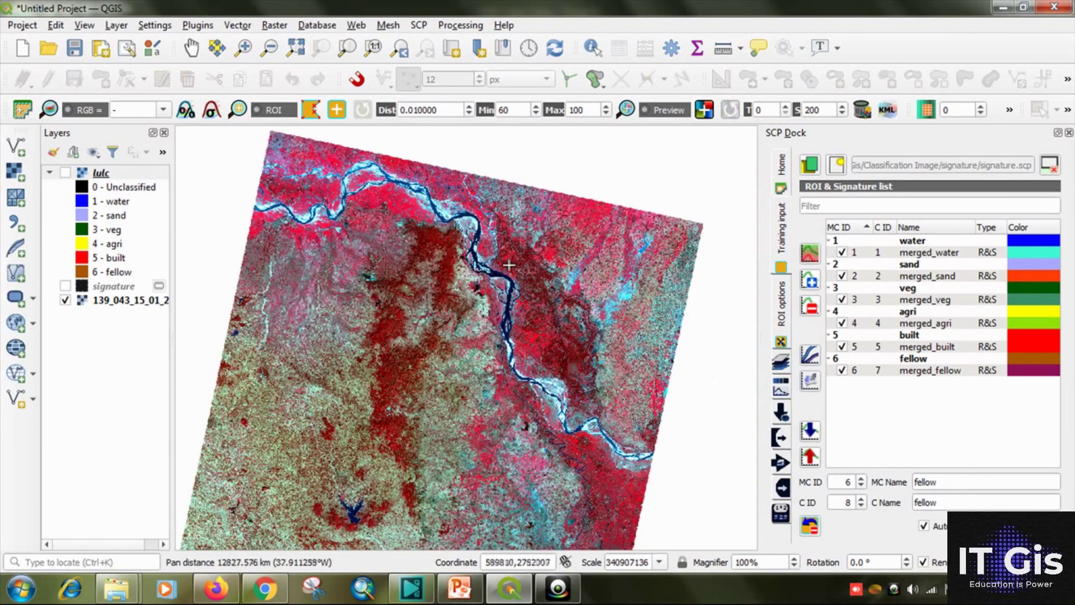
scroll(509, 263, up, 1)
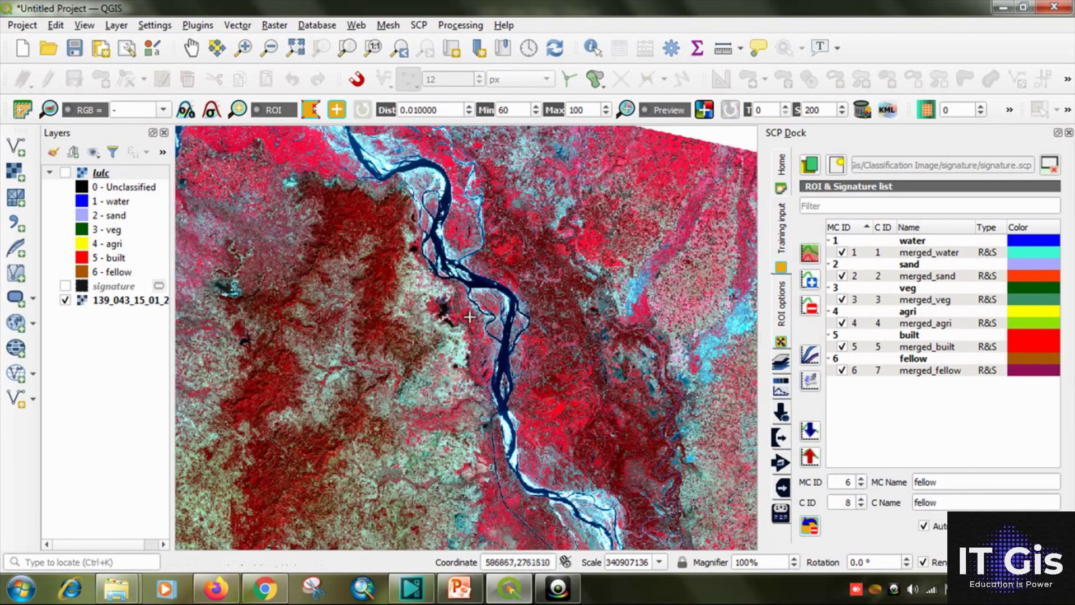
drag(469, 321, 495, 268)
click(66, 177)
click(65, 174)
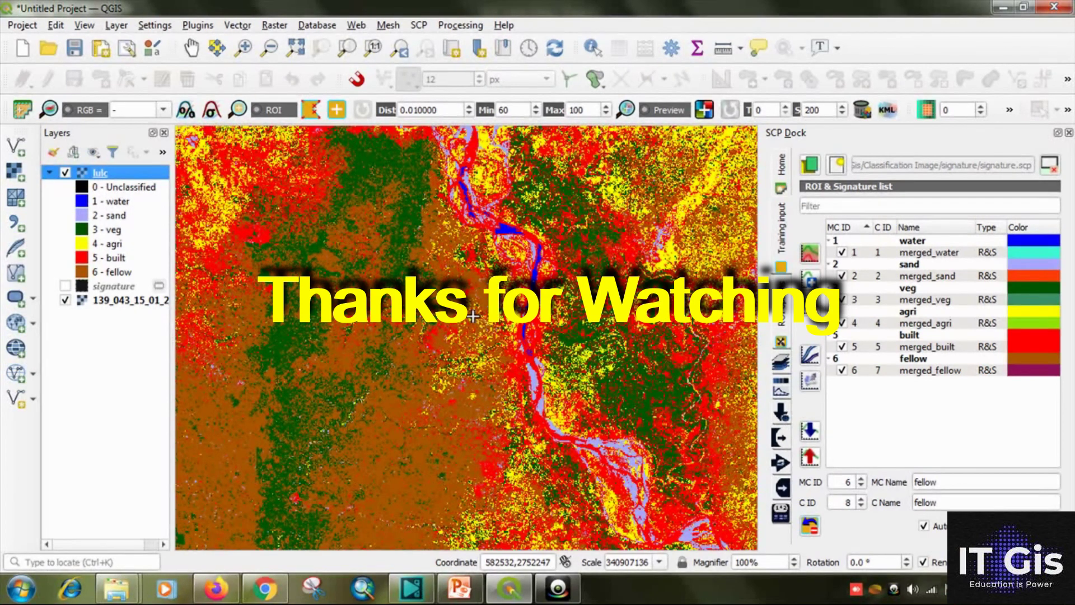
Switch to Firefox and browse the uploads and popular uploads on the IT Gis YouTube channel page.
click(263, 588)
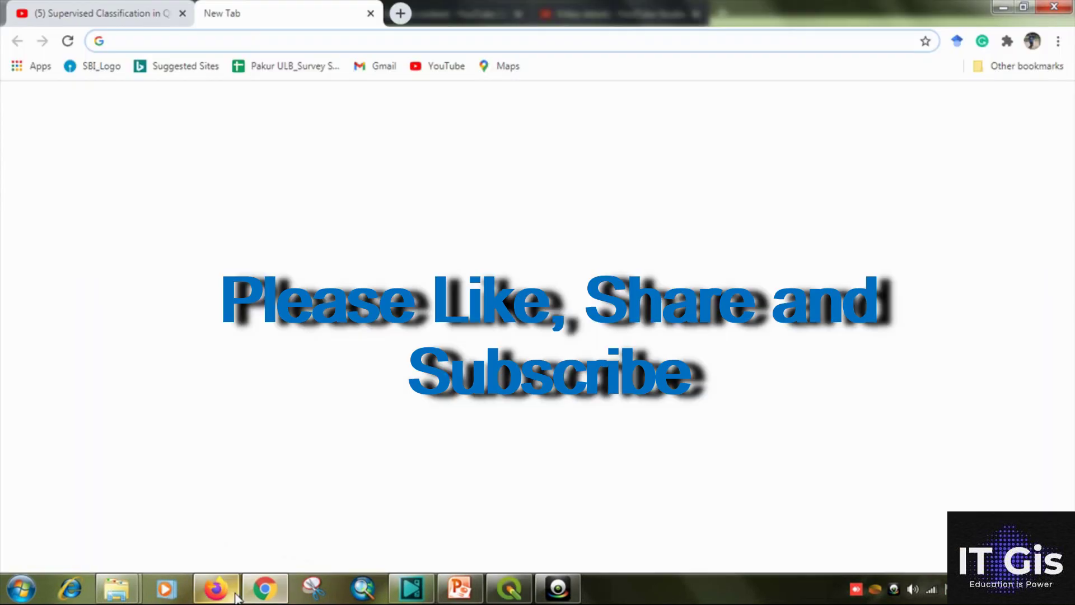
click(231, 595)
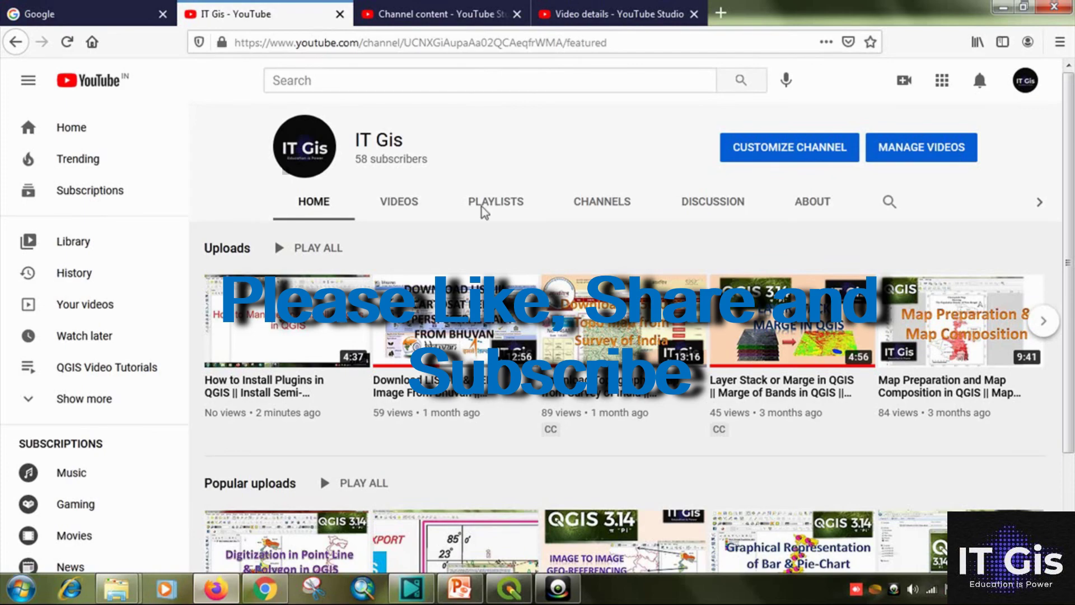
scroll(625, 448, down, 2)
scroll(623, 447, up, 2)
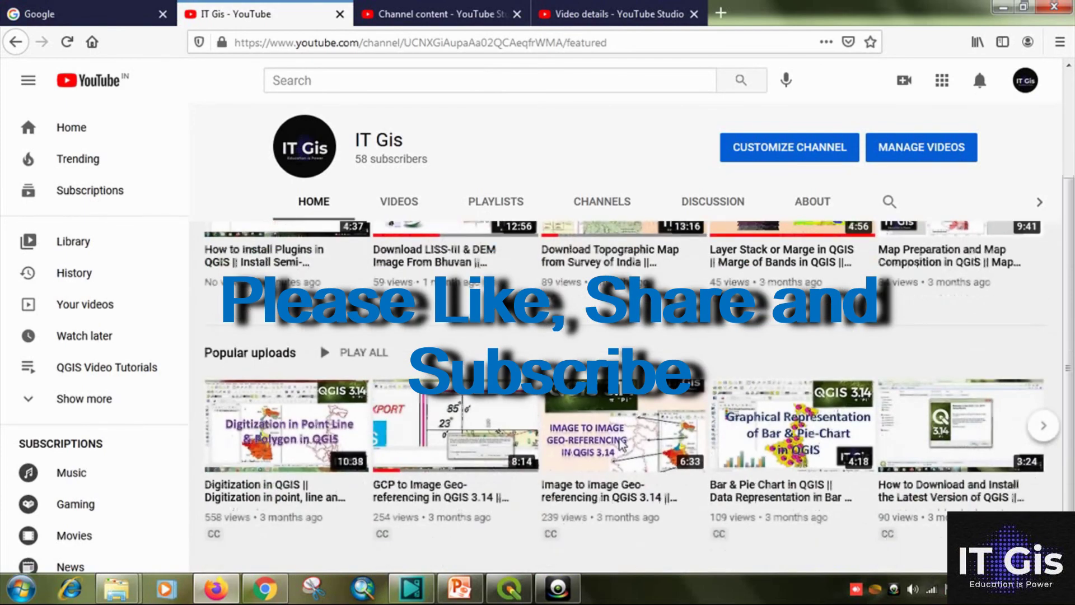